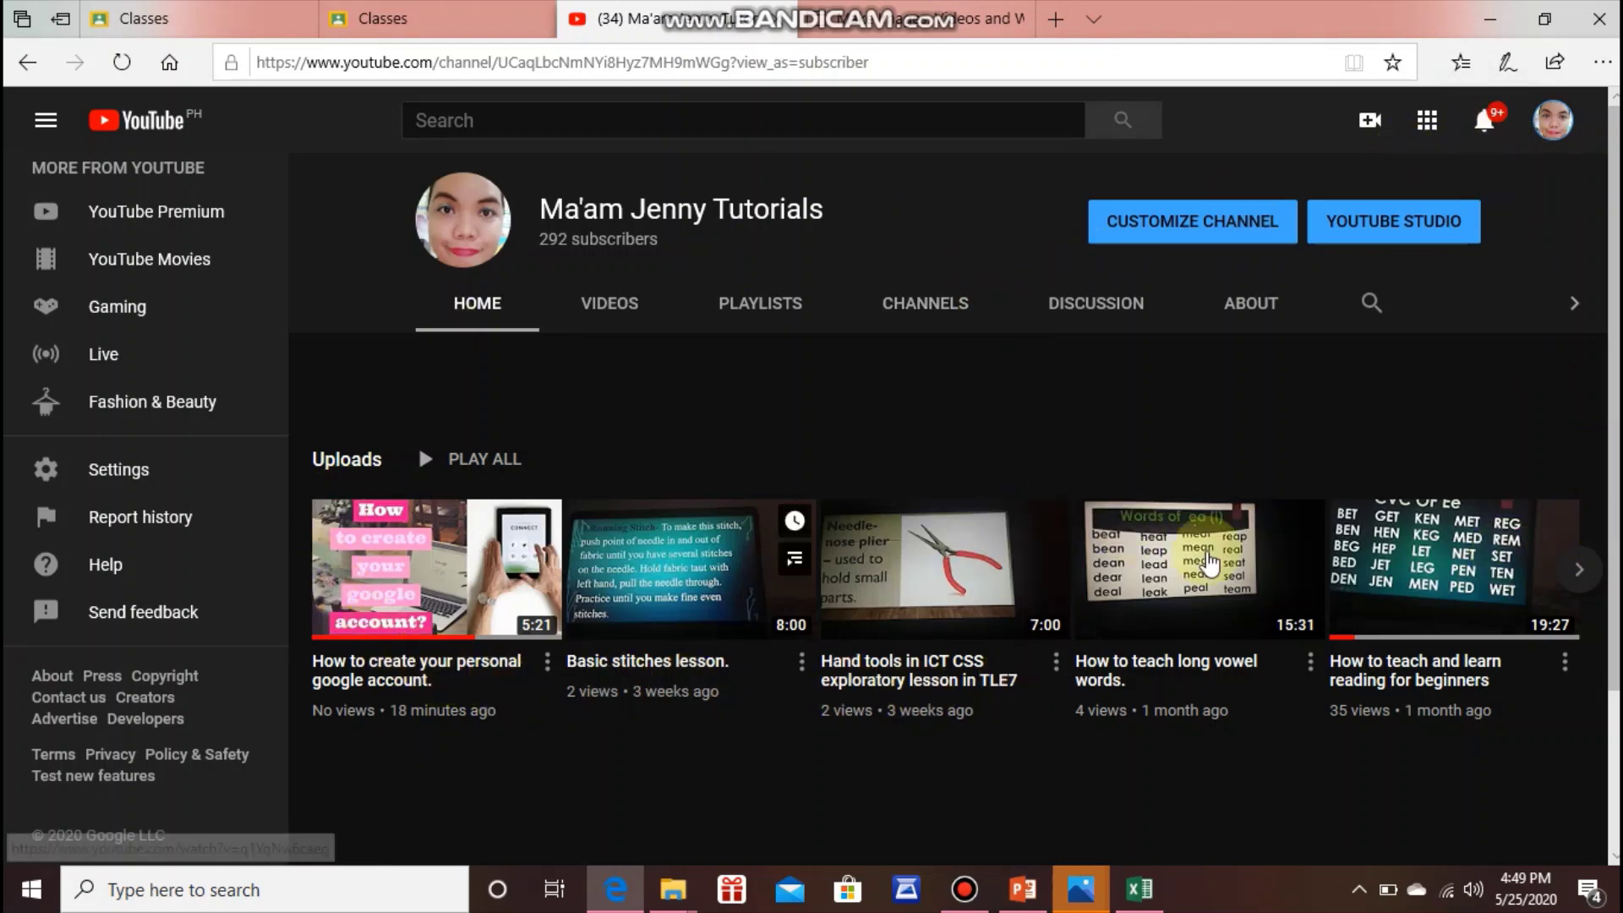
- Switch to the teacher's Google Classroom page and locate Classroom among the Google apps
{"action": "mouse_move", "coordinate": [477, 550]}
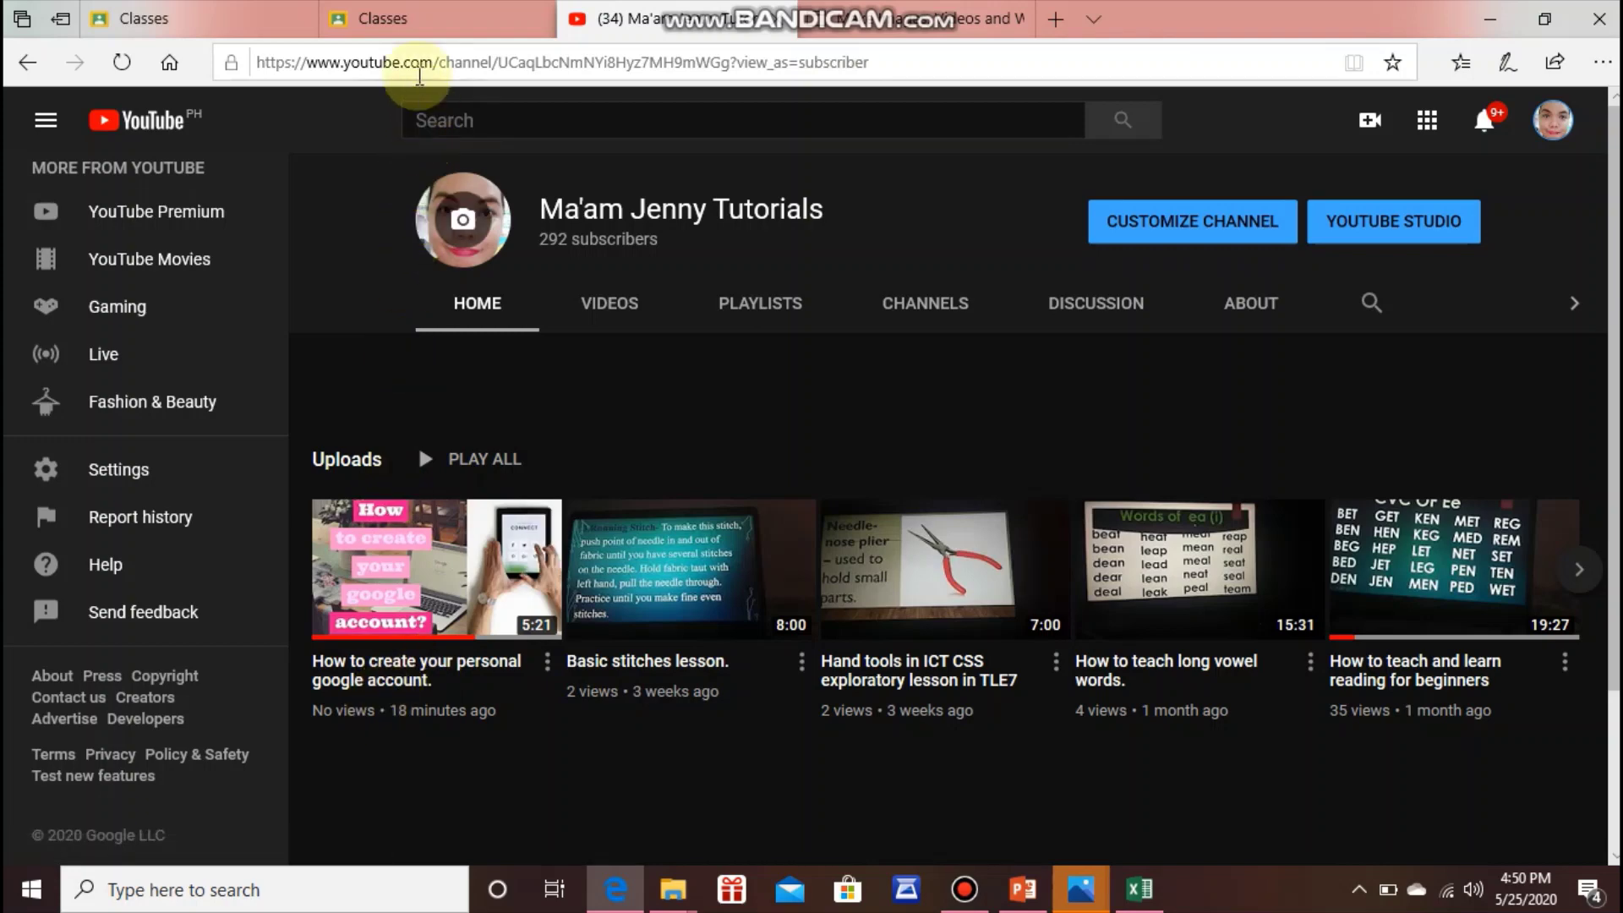
{"action": "left_click", "coordinate": [260, 31]}
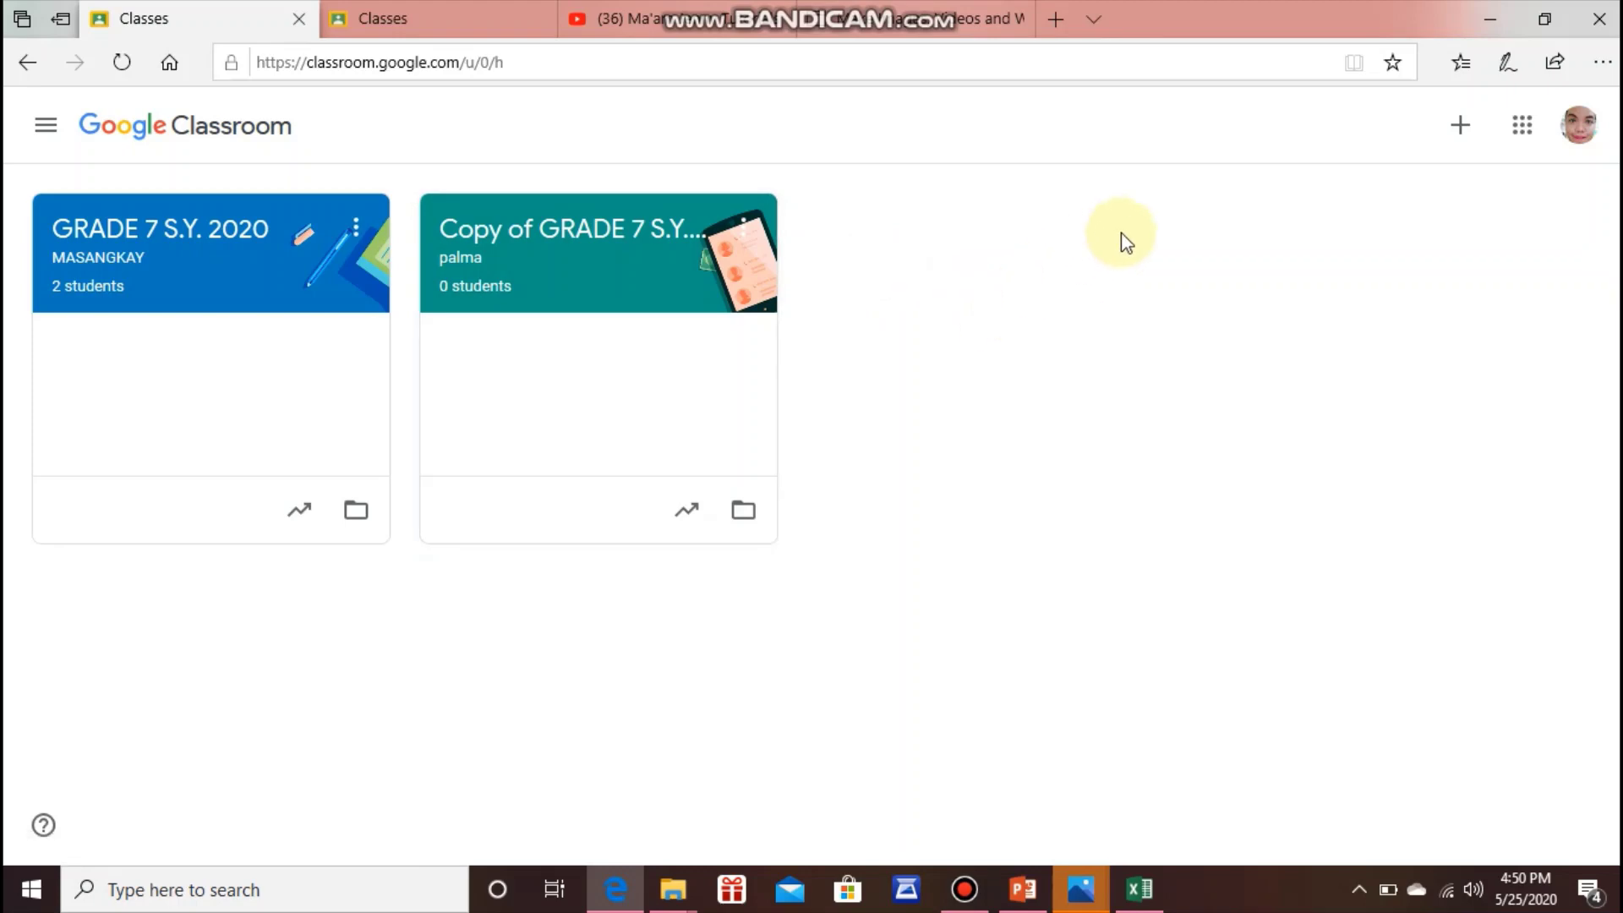
{"action": "left_click", "coordinate": [1521, 135]}
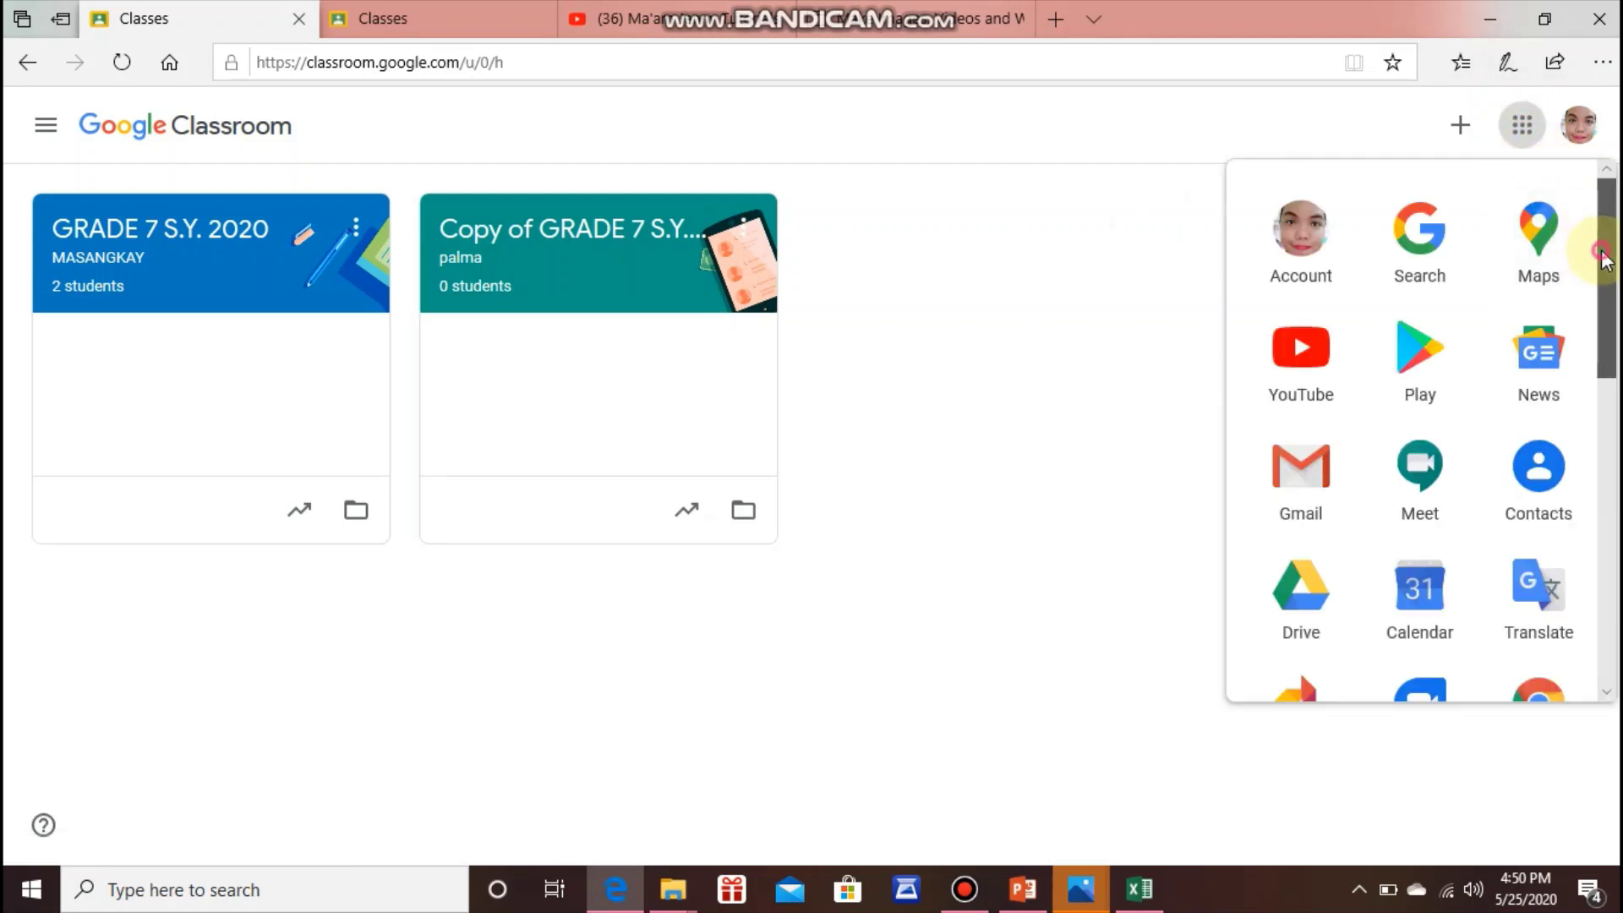
{"action": "left_click_drag", "start_coordinate": [1603, 258], "coordinate": [1606, 554]}
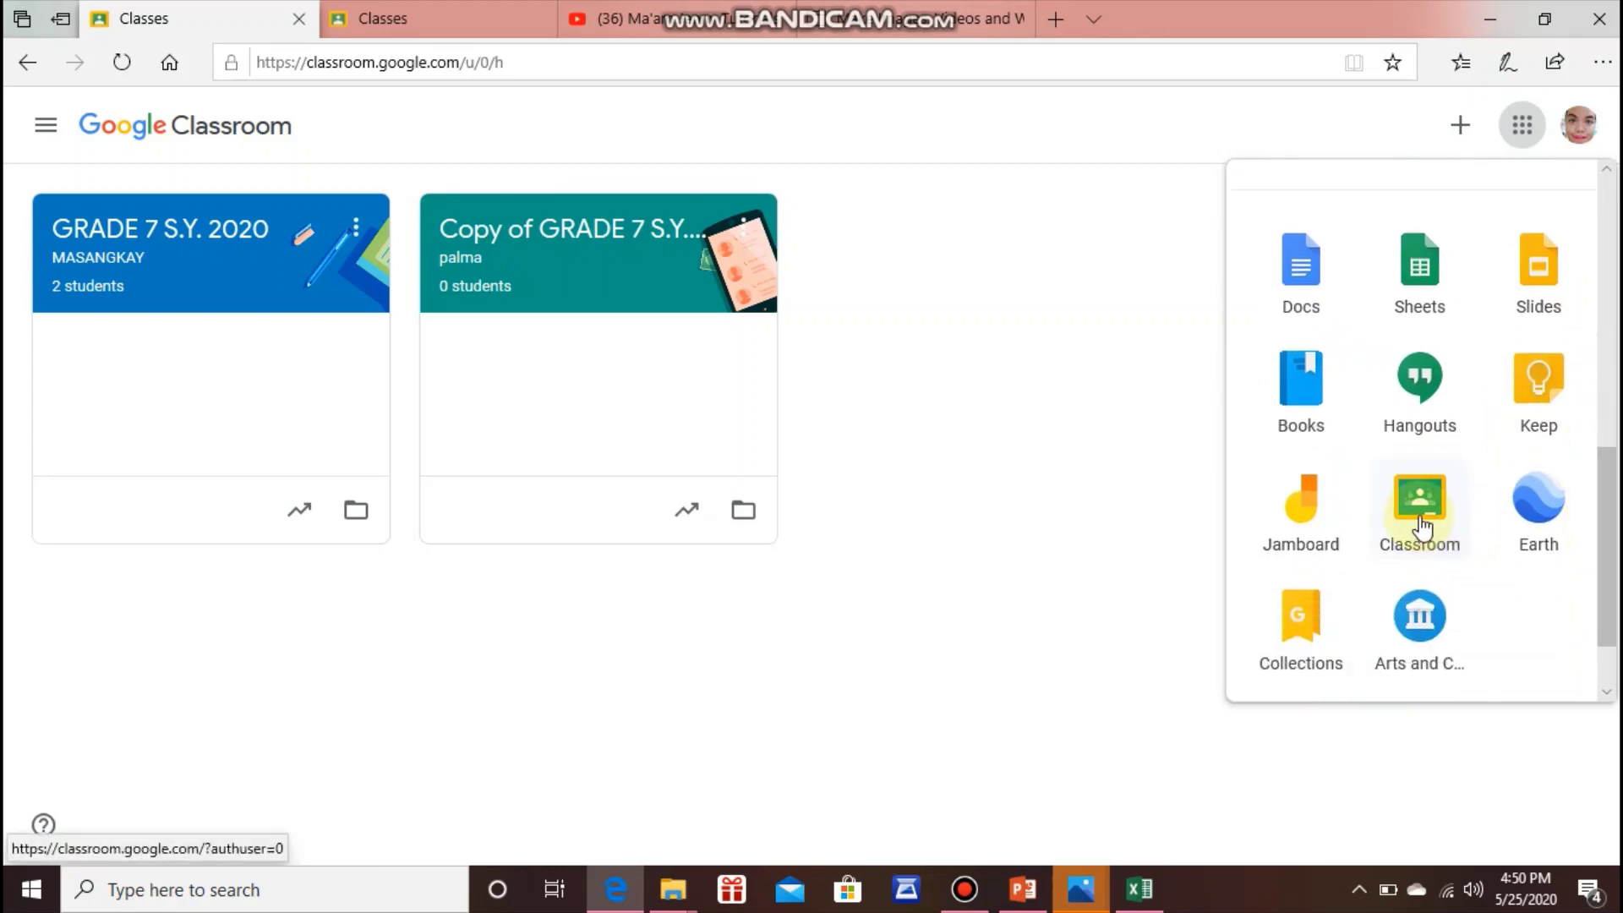
{"action": "left_click", "coordinate": [992, 405]}
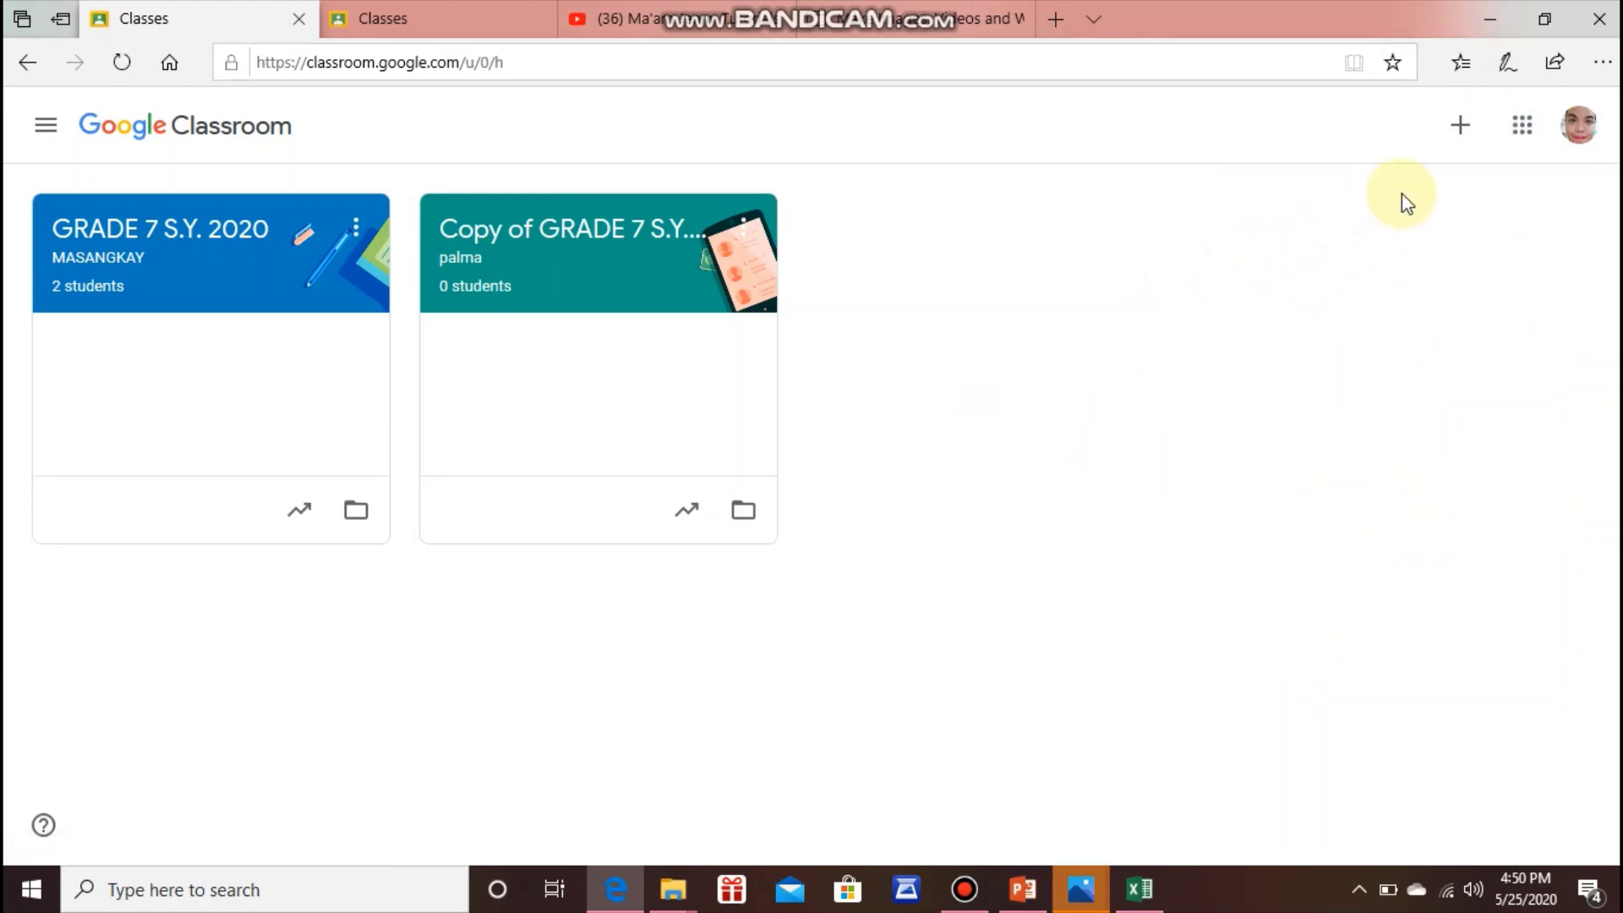
- Start creating a class and accept the notice about not using Classroom at a school with students
{"action": "left_click", "coordinate": [1464, 150]}
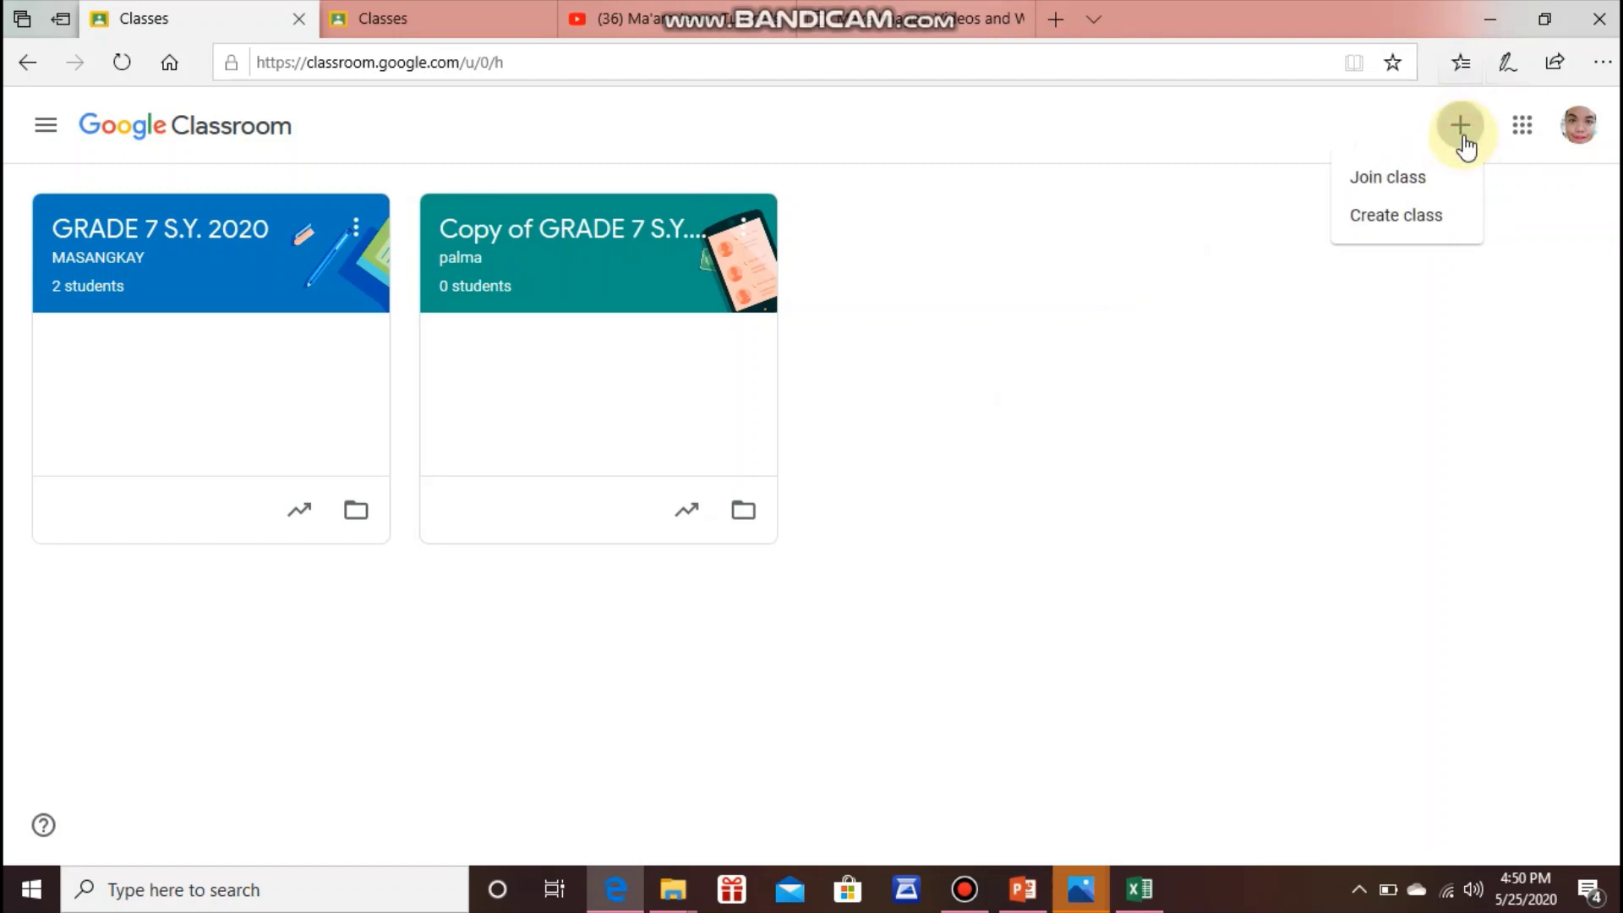
{"action": "left_click", "coordinate": [1428, 217]}
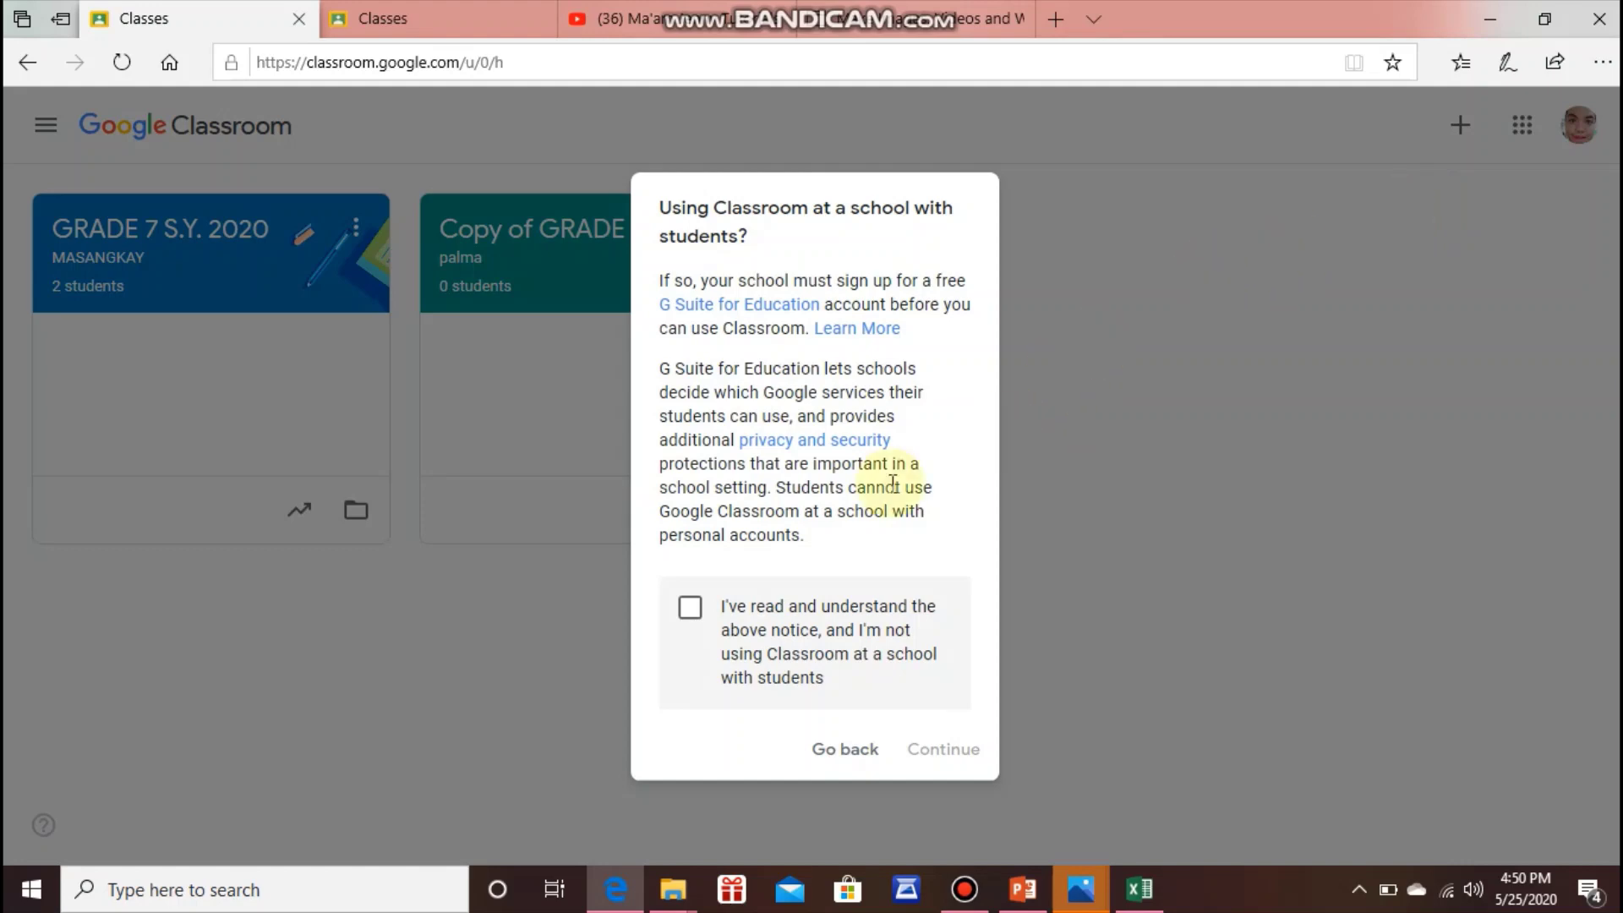
{"action": "left_click", "coordinate": [691, 609]}
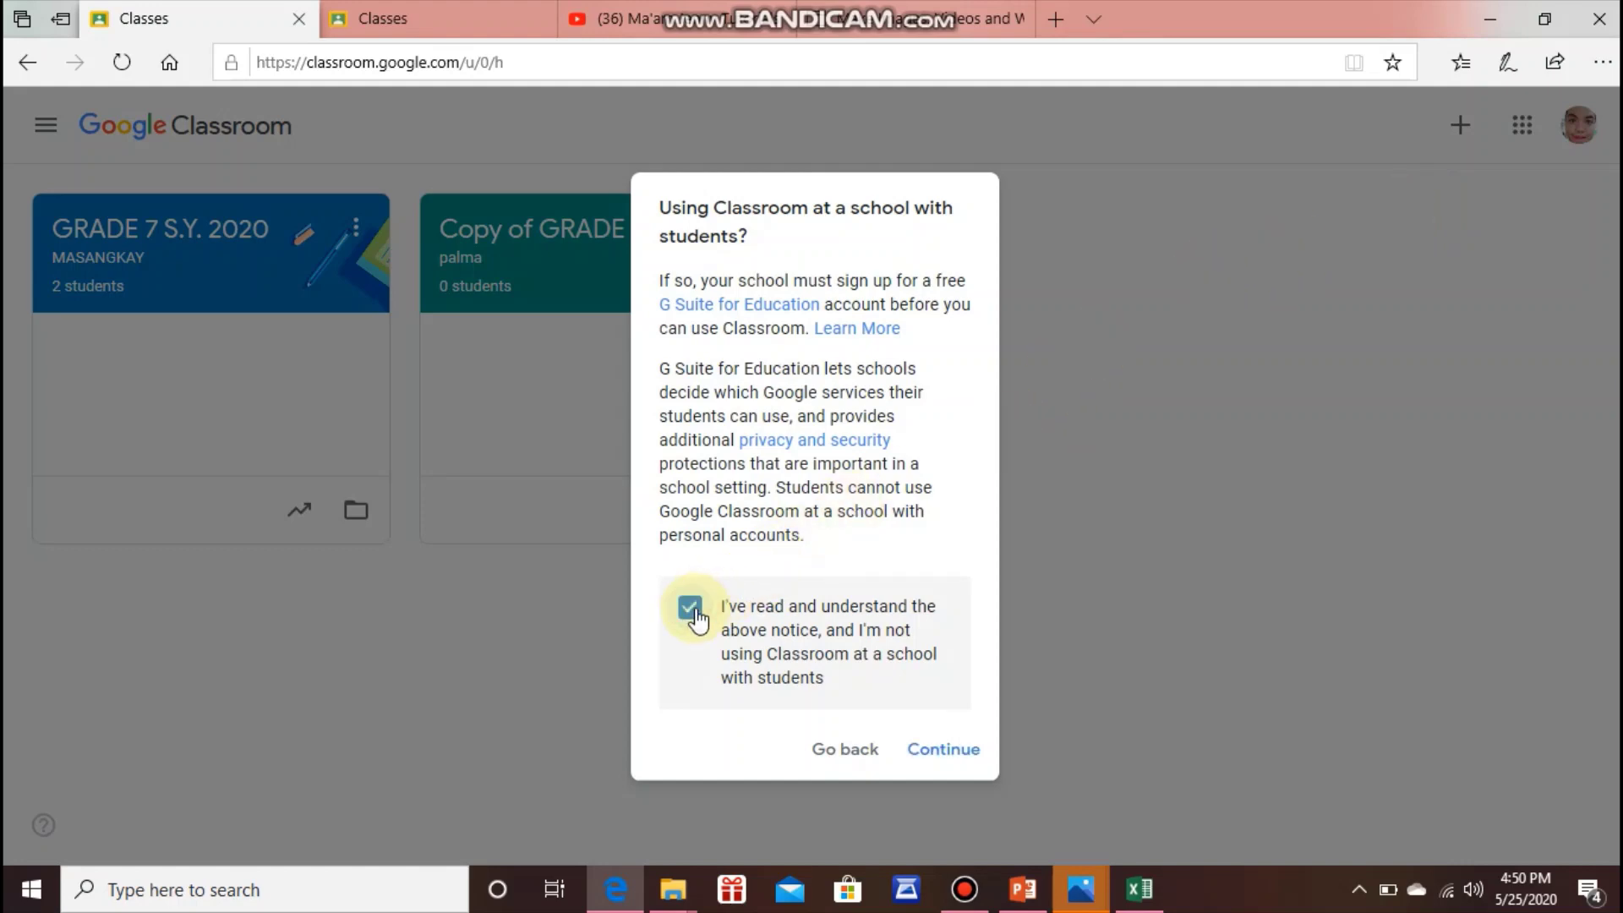
{"action": "left_click", "coordinate": [924, 753]}
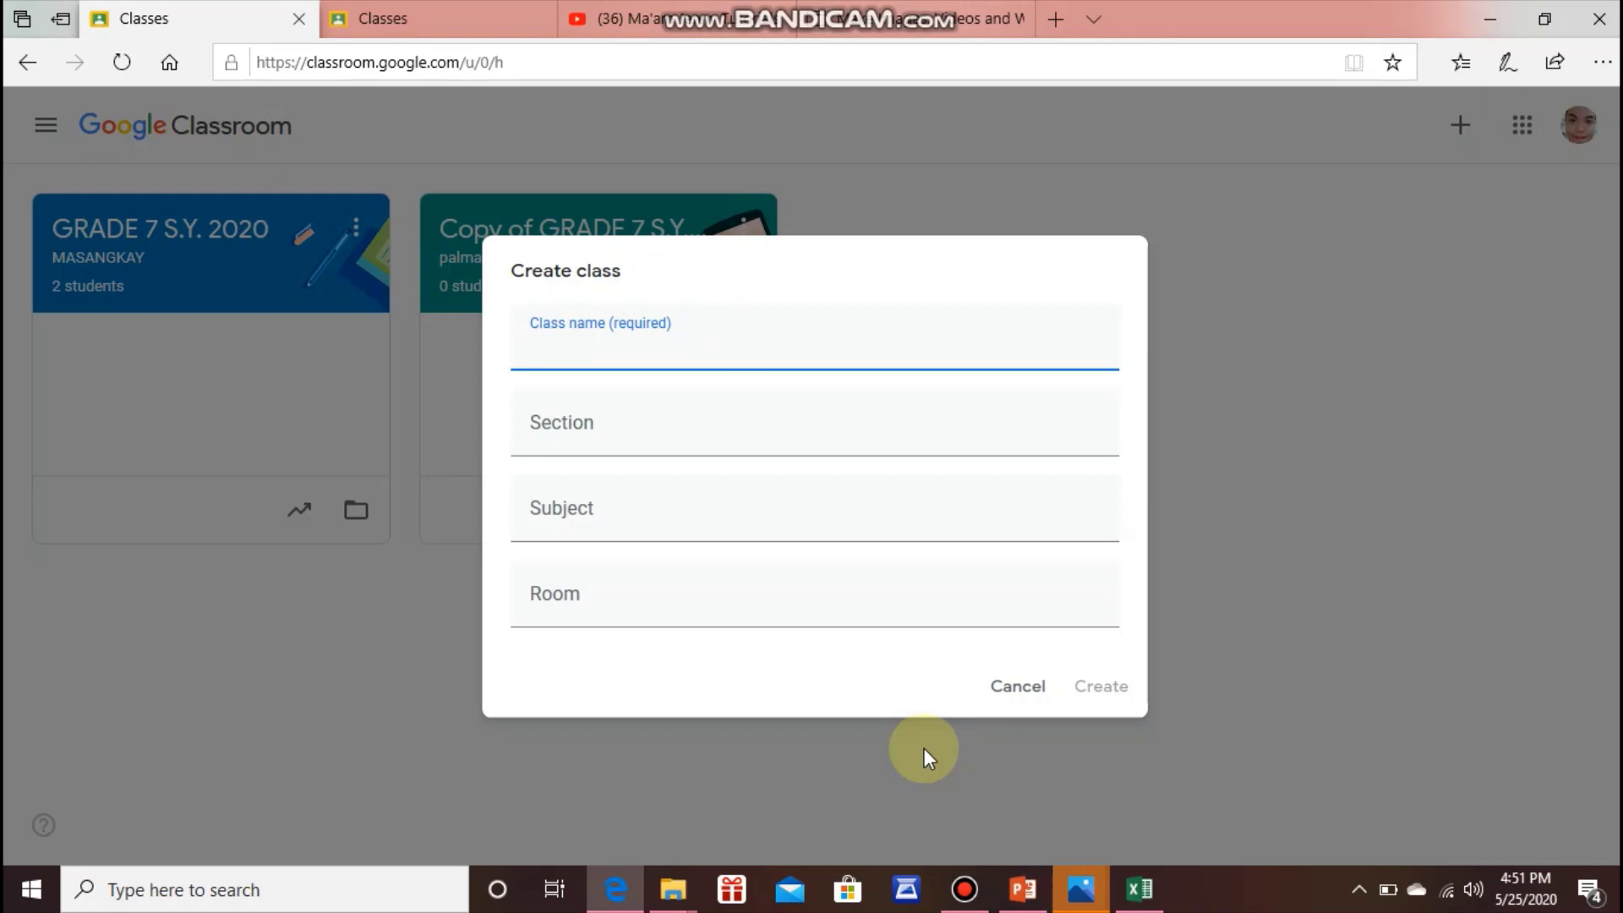
- Name the new class GRADE 7
{"action": "type", "text": "Paterno"}
{"action": "key", "text": "BackSpace"}
{"action": "key", "text": "BackSpace"}
{"action": "key", "text": "BackSpace"}
{"action": "key", "text": "BackSpace"}
{"action": "key", "text": "BackSpace"}
{"action": "key", "text": "BackSpace"}
{"action": "key", "text": "BackSpace"}
{"action": "type", "text": "gre"}
{"action": "key", "text": "BackSpace"}
{"action": "key", "text": "BackSpace"}
{"action": "key", "text": "BackSpace"}
{"action": "type", "text": "GRADE 7"}
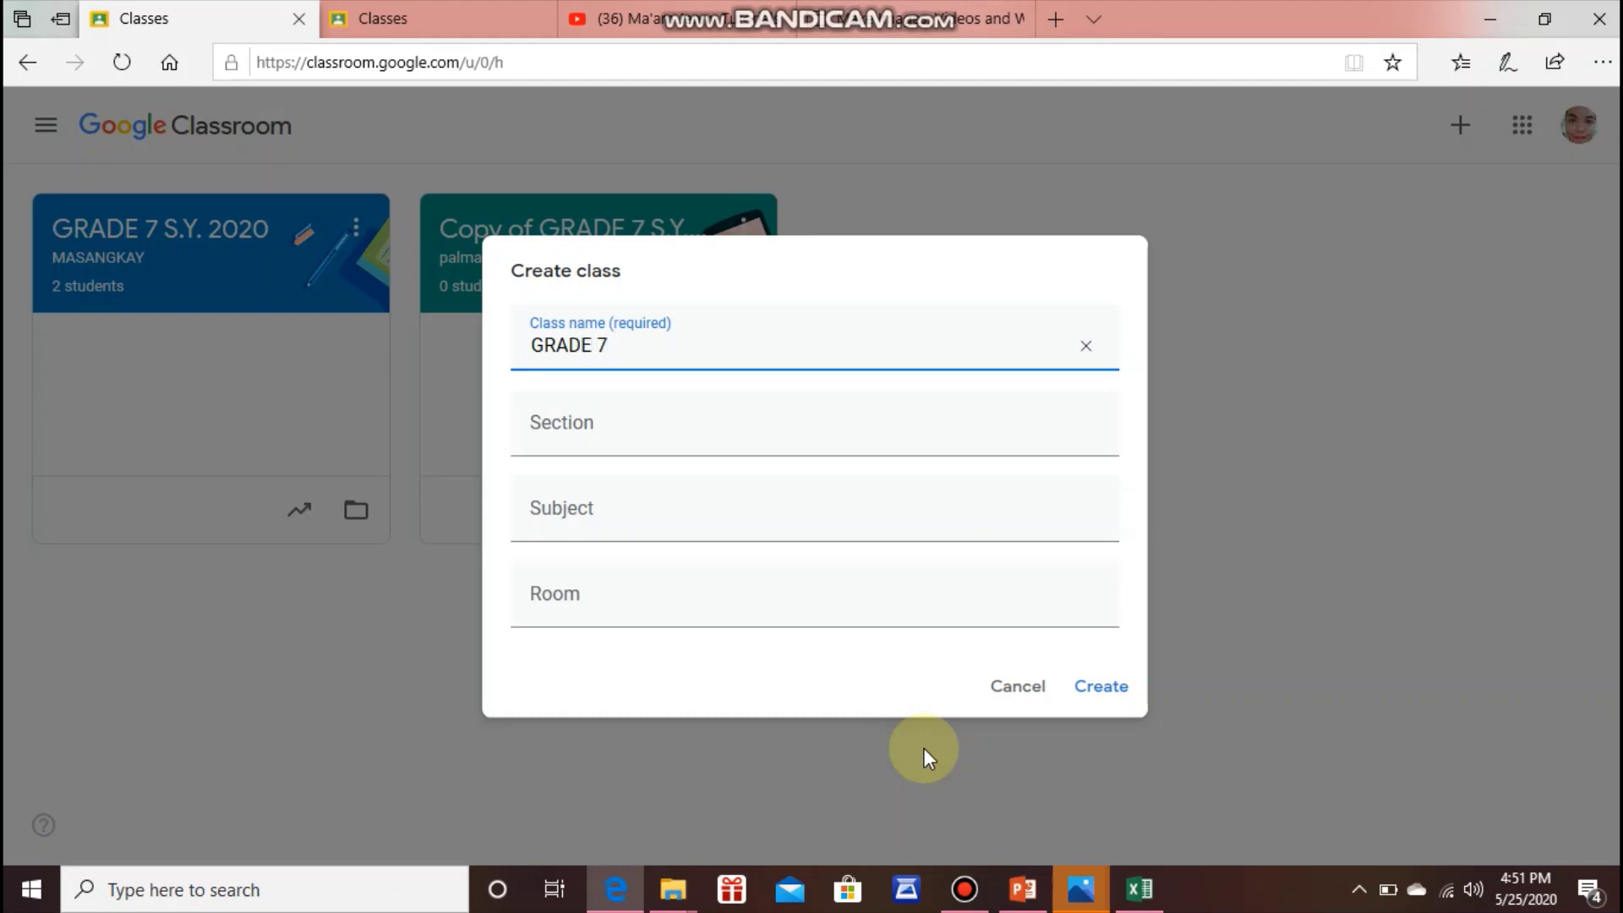
- Set the section to PATERNO and the subject to TLE, and create the class
{"action": "left_click", "coordinate": [801, 440]}
{"action": "type", "text": "P"}
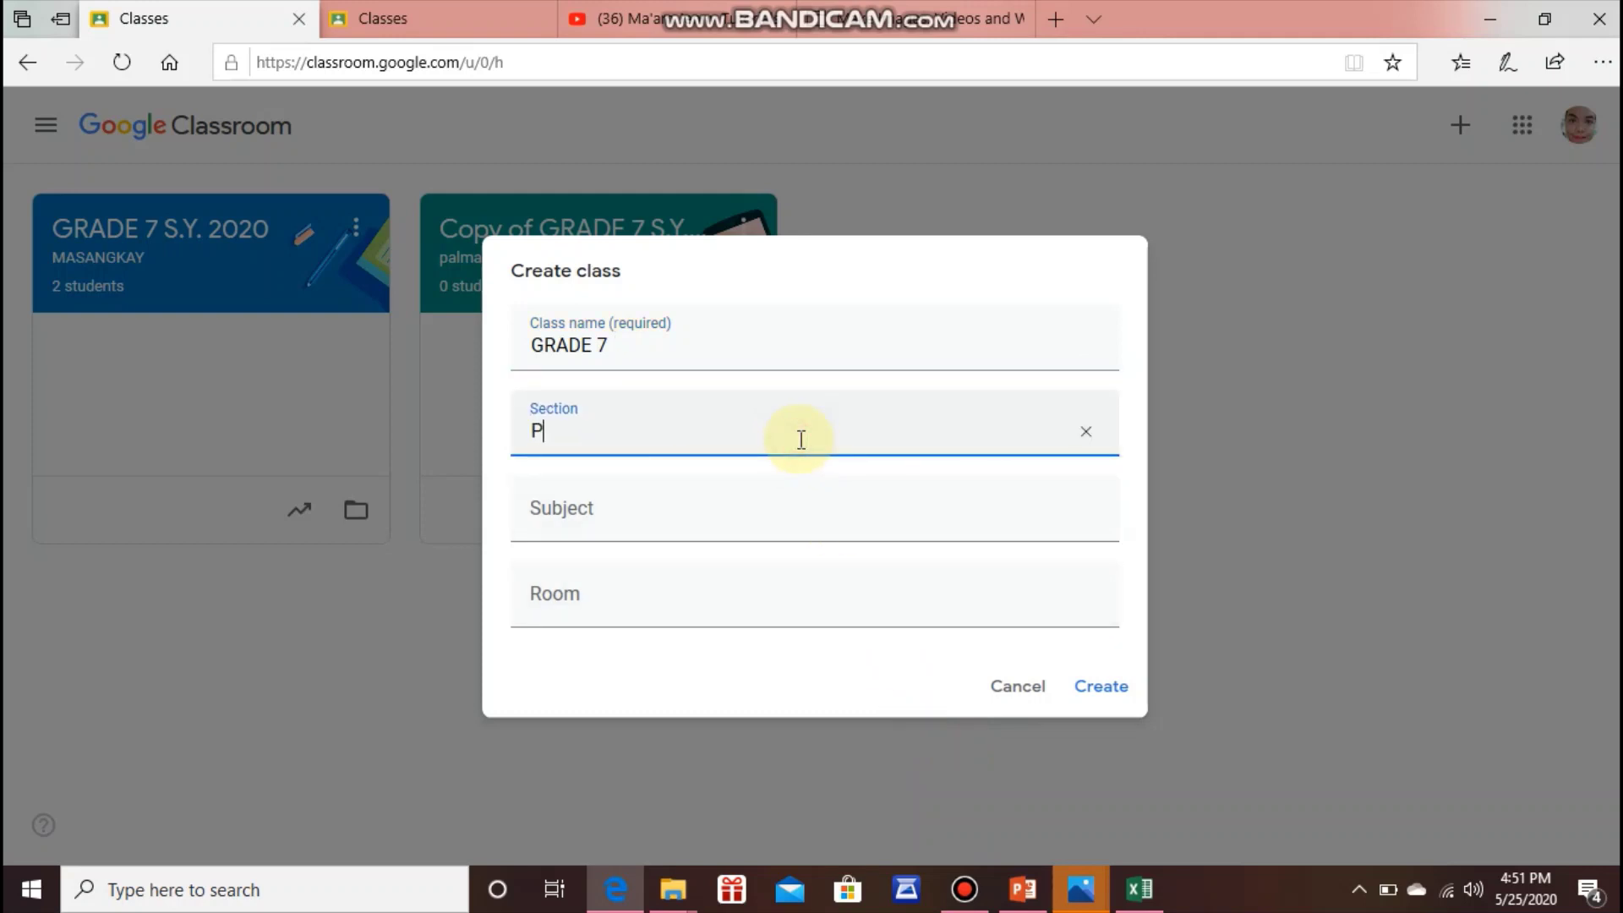
{"action": "type", "text": "ATERNO"}
{"action": "left_click", "coordinate": [741, 504]}
{"action": "type", "text": "TLE"}
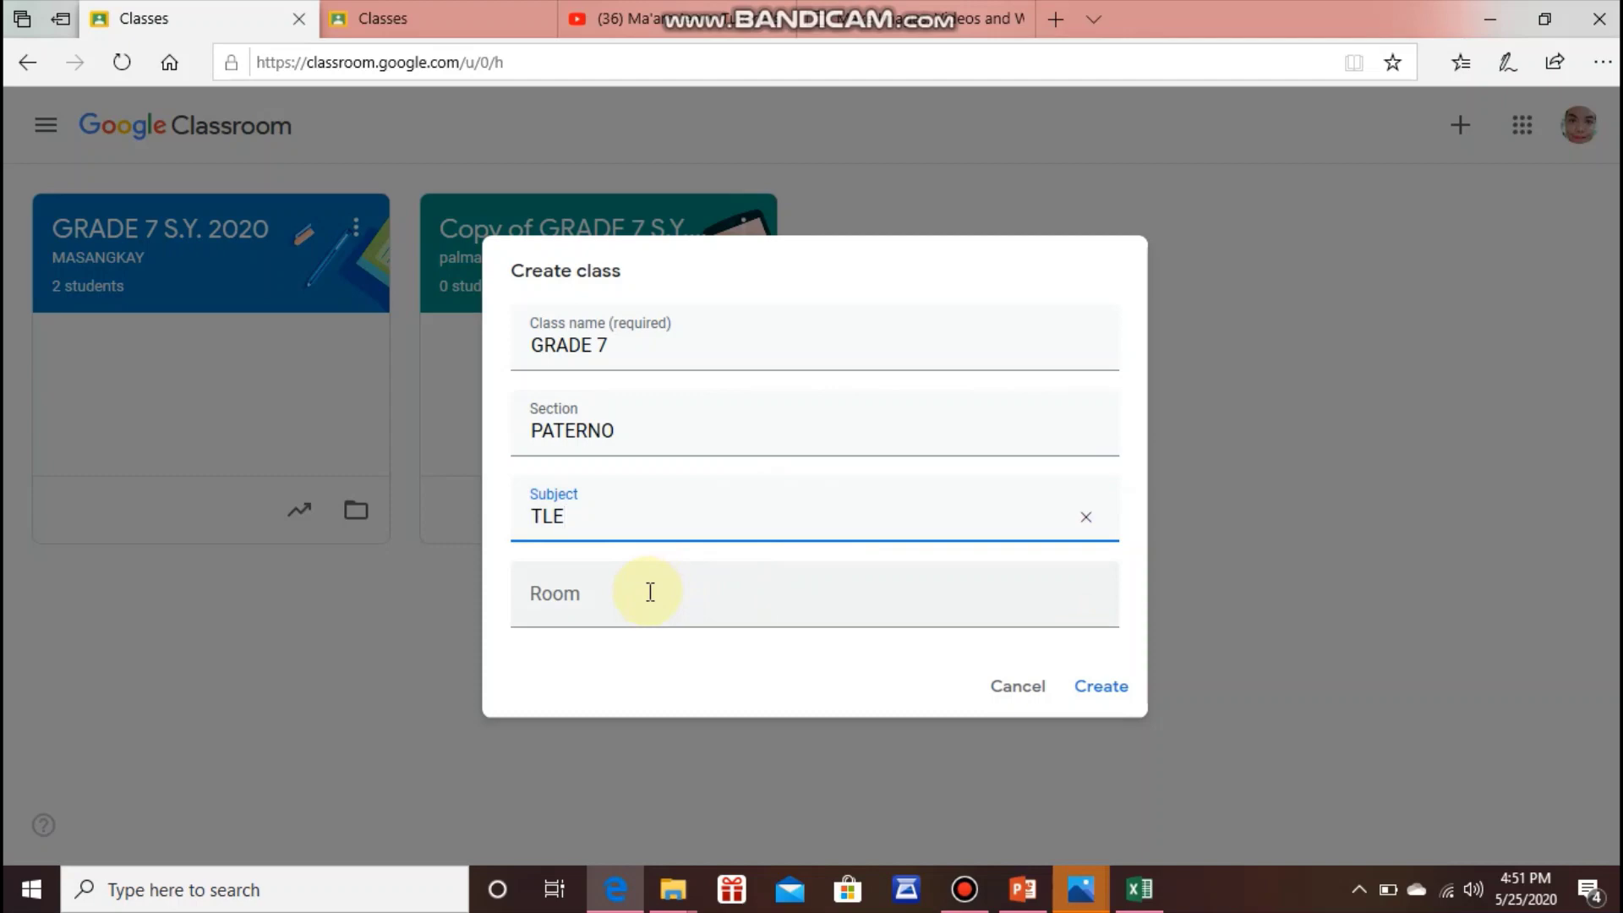
{"action": "left_click", "coordinate": [1098, 686]}
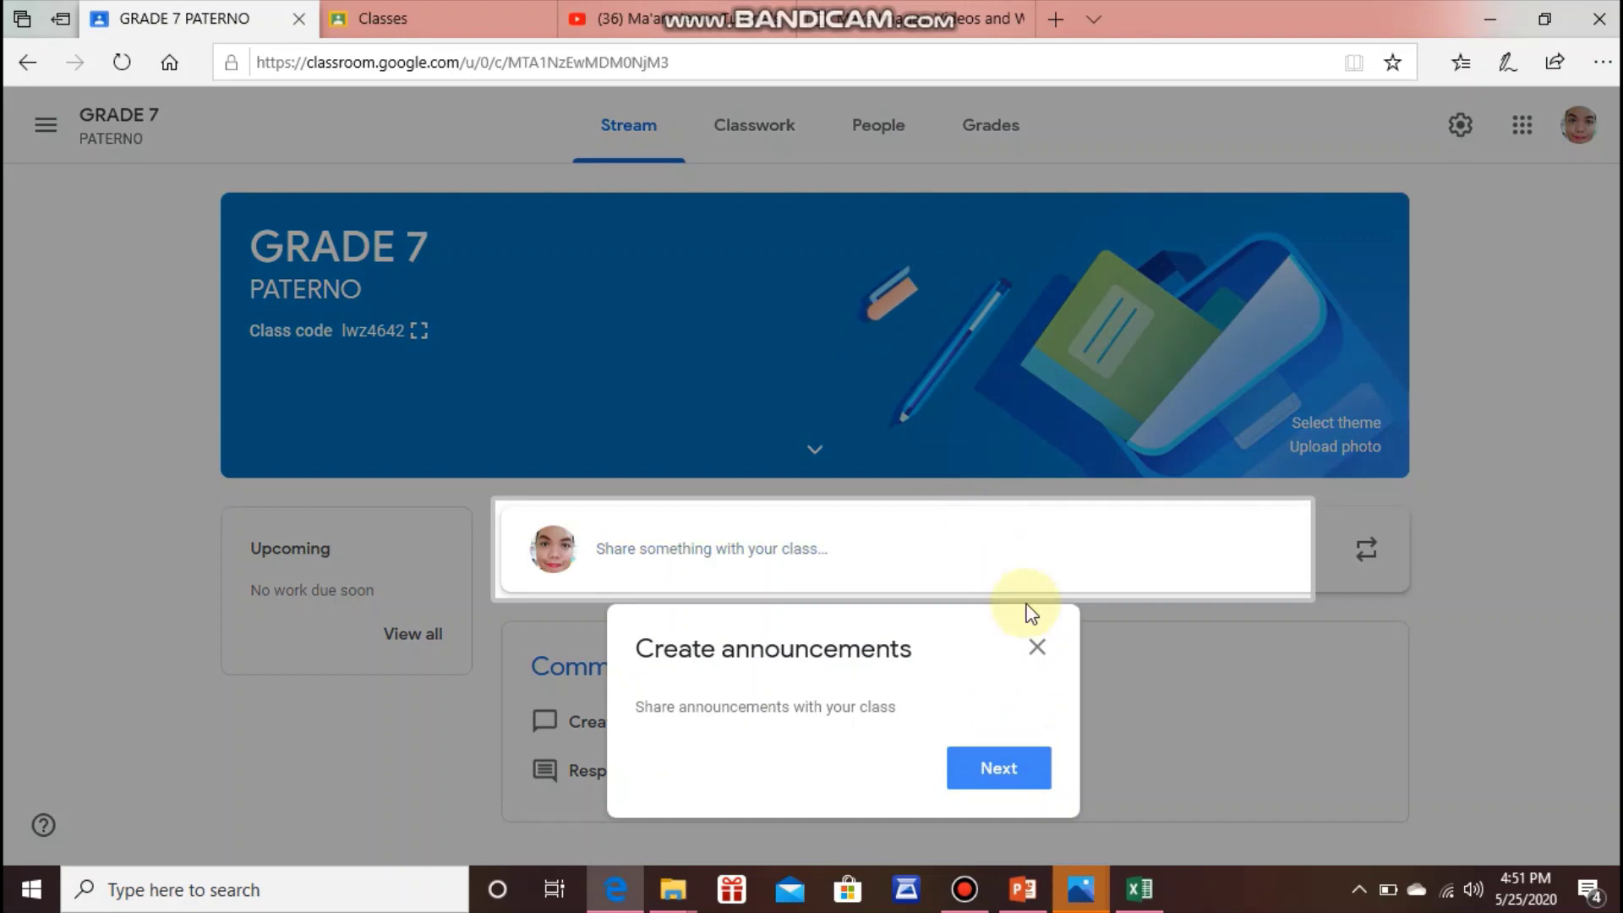
- Dismiss the announcements tip, return to the class list and open the GRADE 7 S.Y. 2020 MASANGKAY class
{"action": "left_click", "coordinate": [1033, 655]}
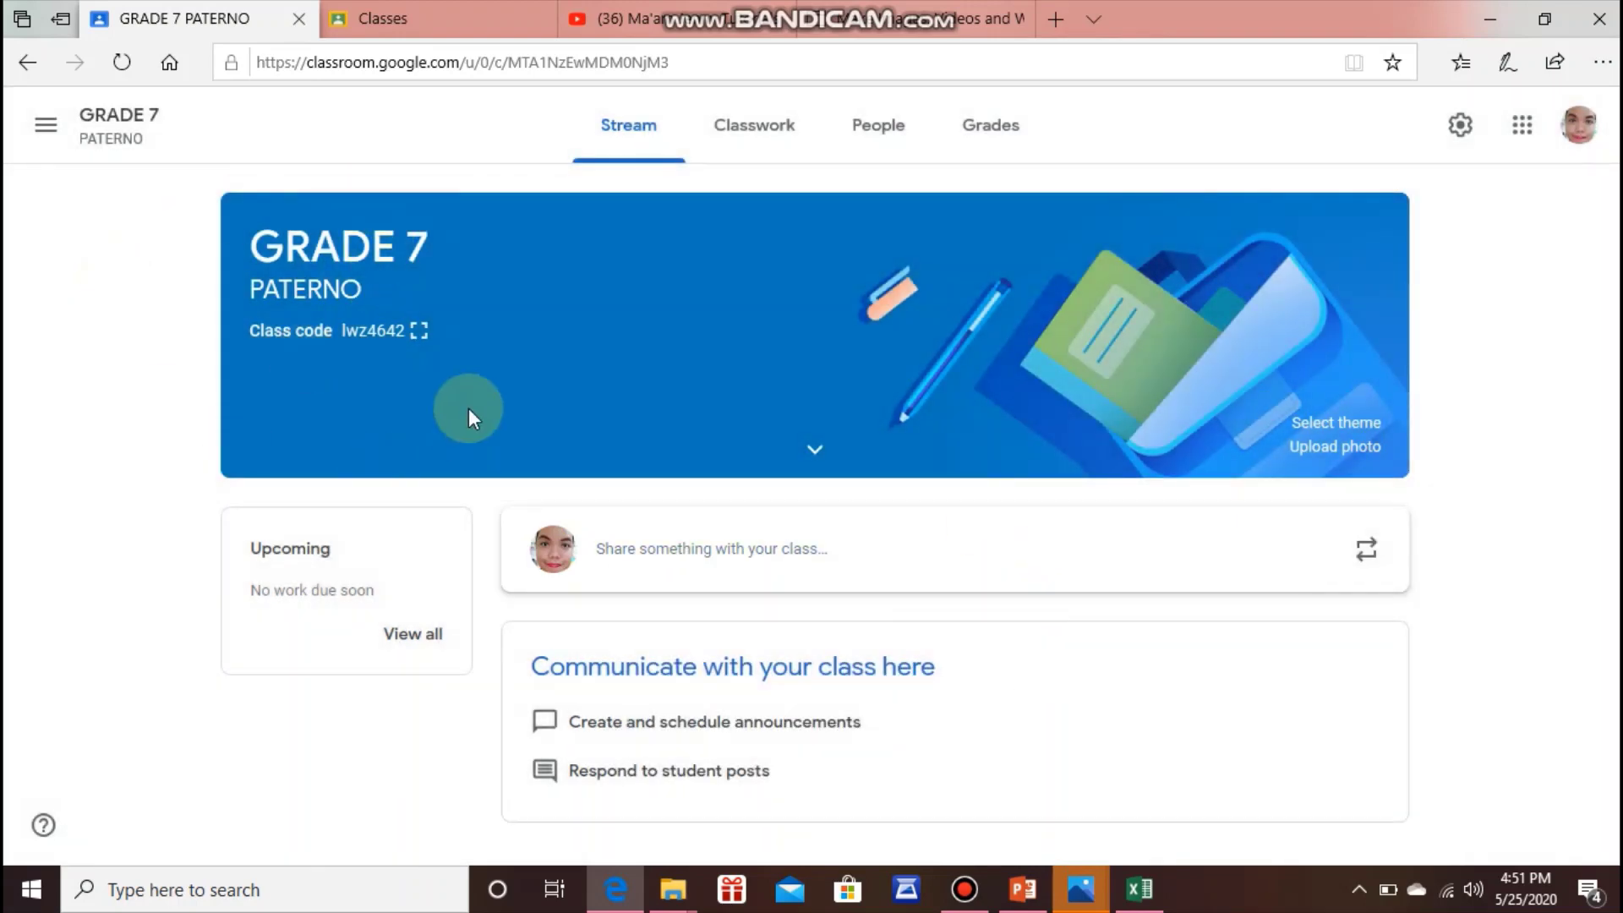
{"action": "left_click", "coordinate": [44, 125]}
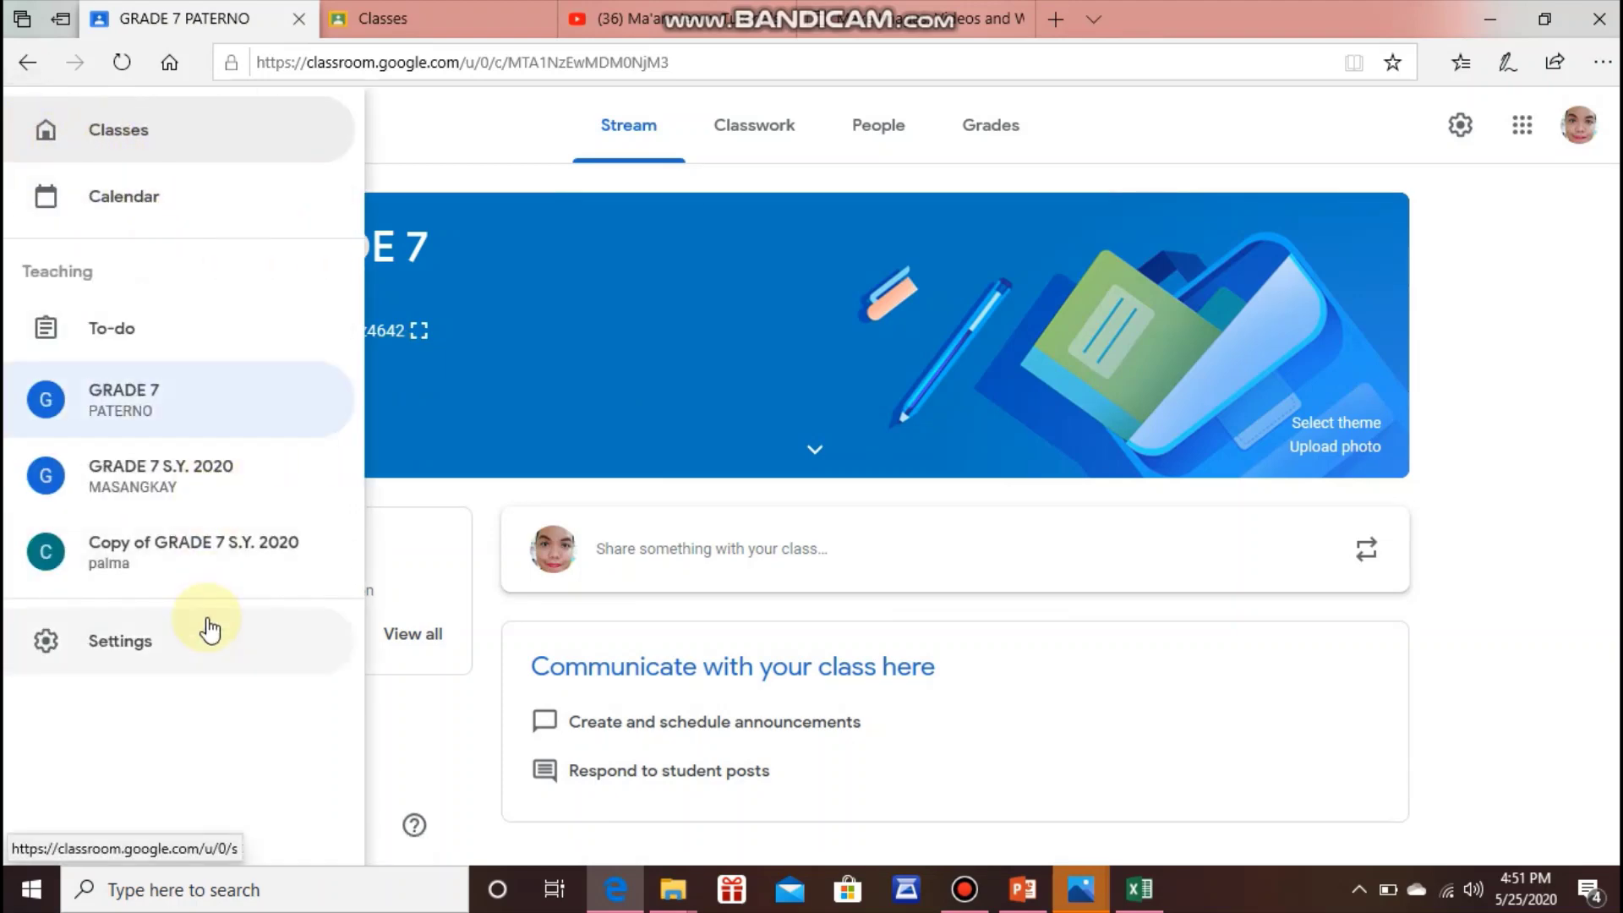
{"action": "left_click", "coordinate": [172, 144]}
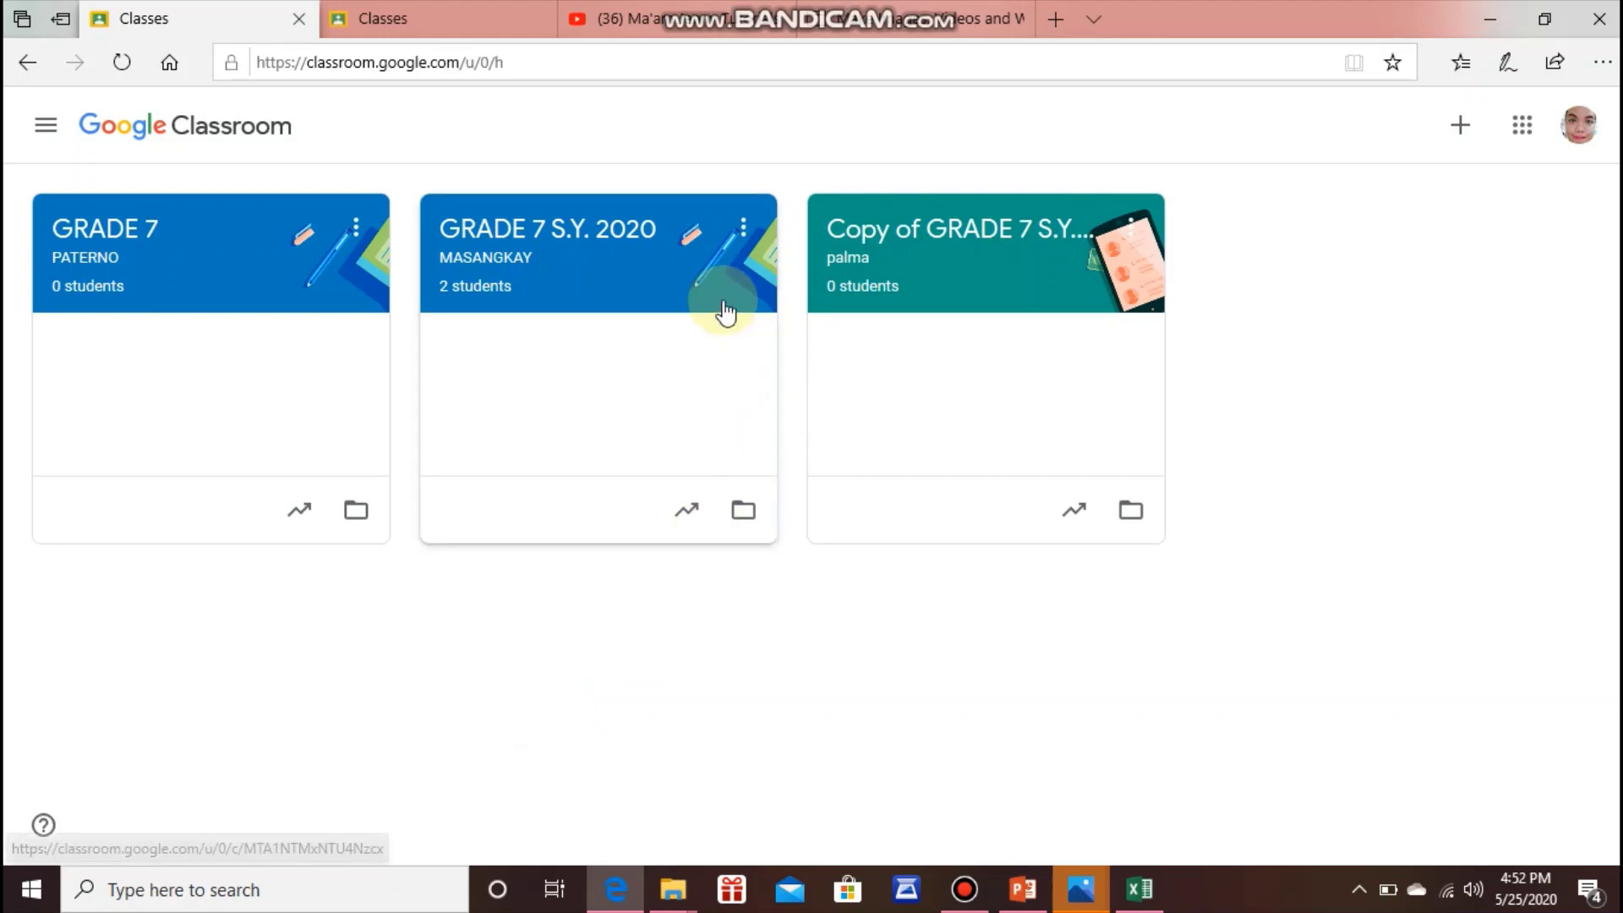
{"action": "left_click", "coordinate": [606, 264]}
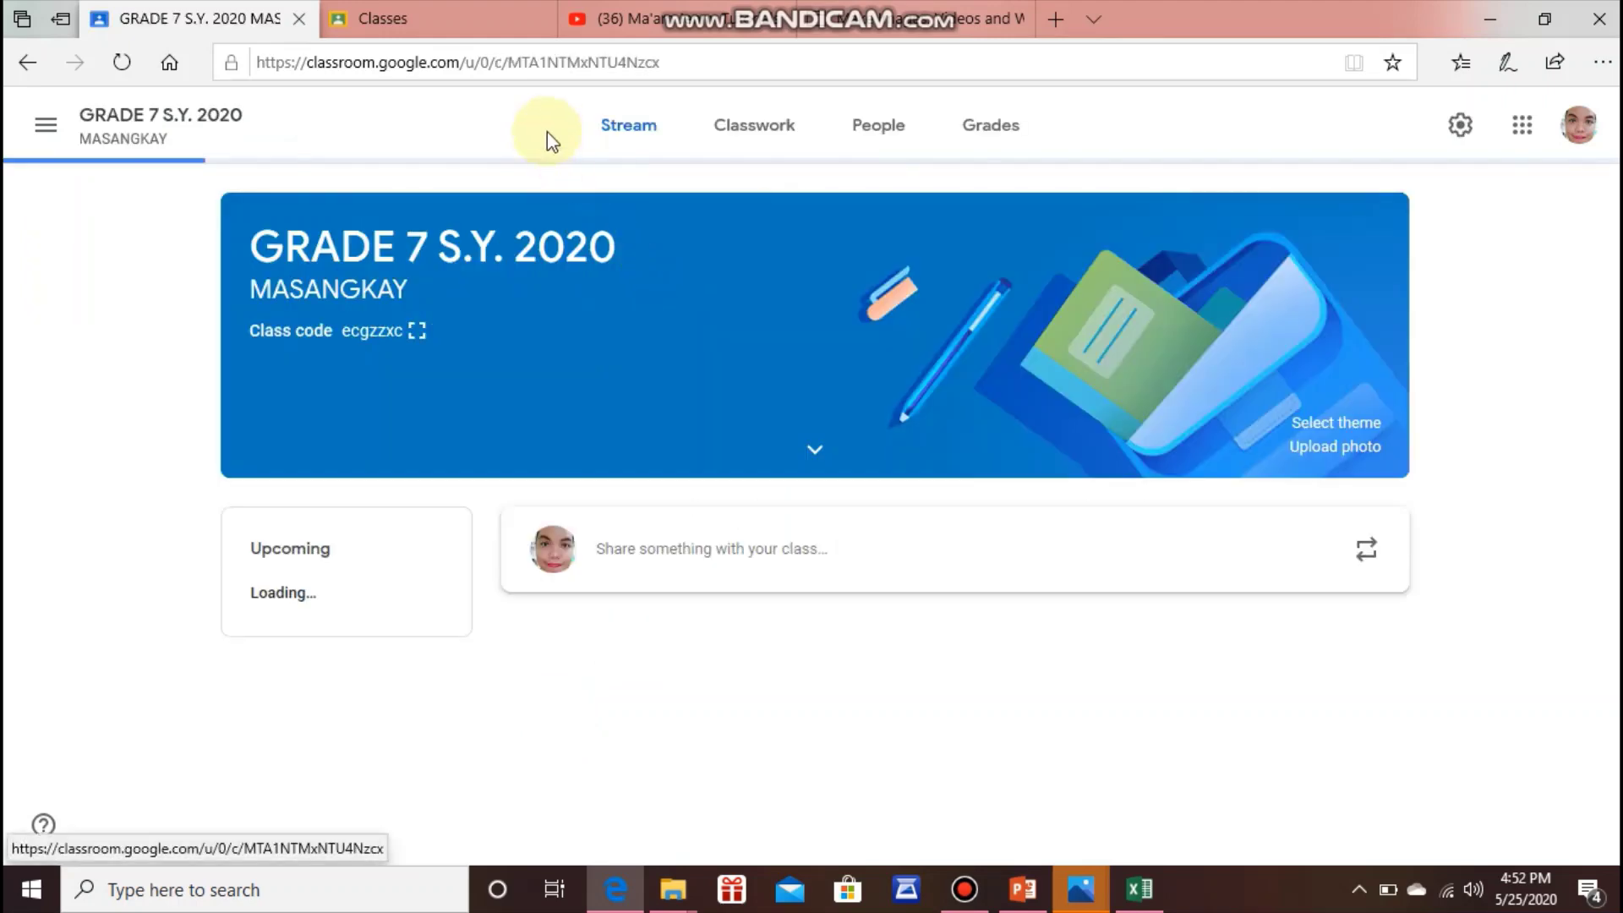
- Switch to the student's Classroom page and check which Google account is signed in
{"action": "left_click", "coordinate": [469, 15]}
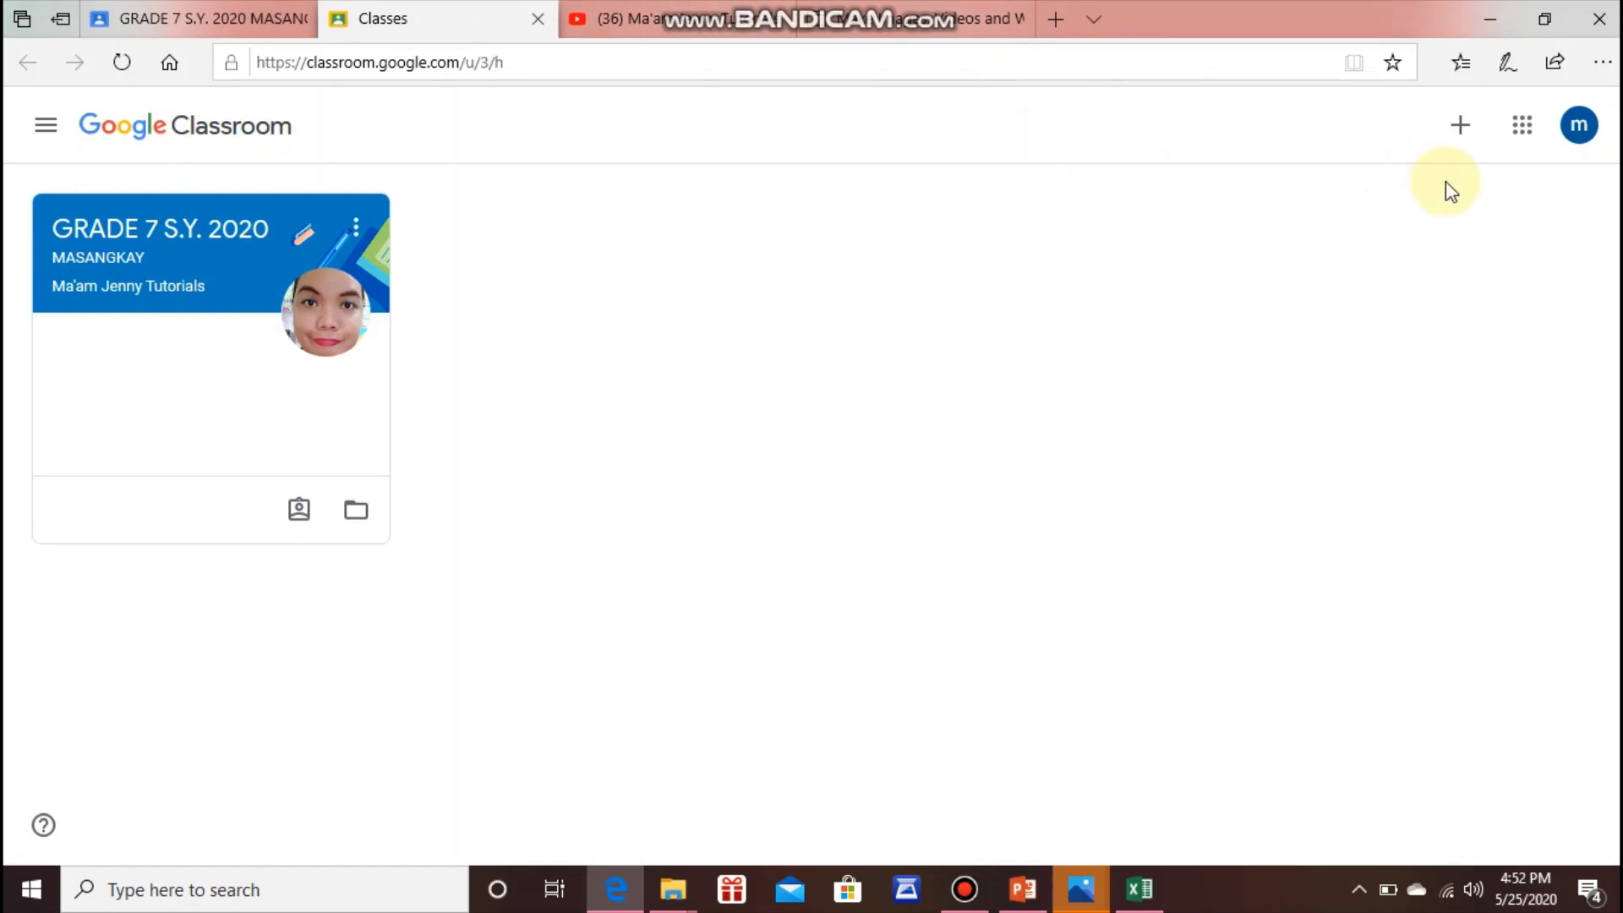
{"action": "left_click", "coordinate": [1580, 128]}
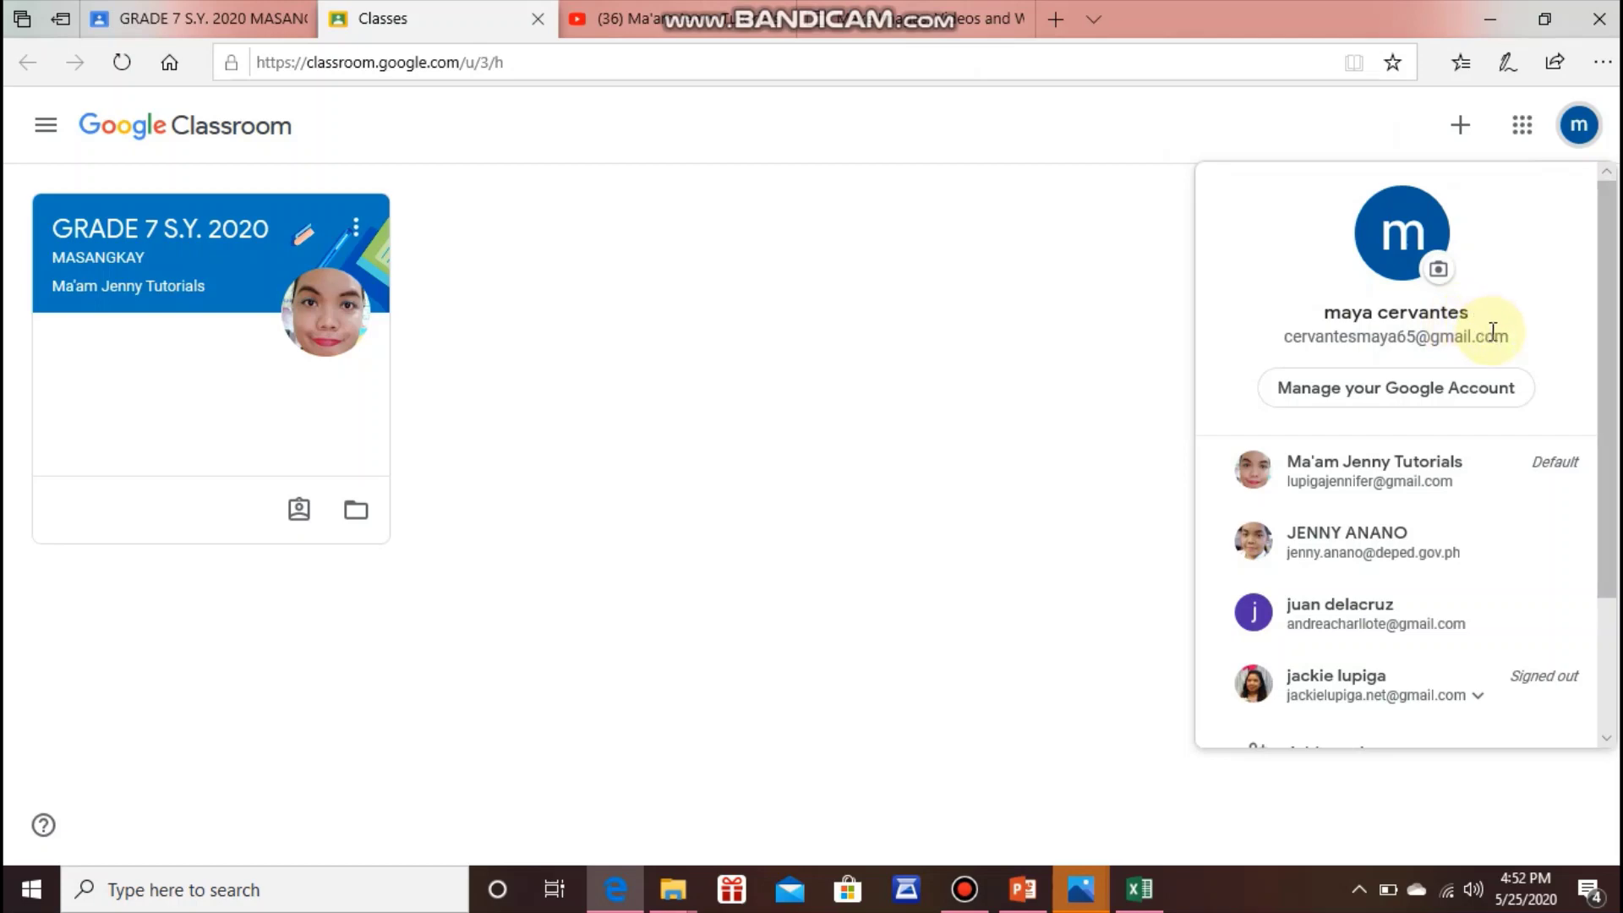
{"action": "left_click", "coordinate": [1008, 333]}
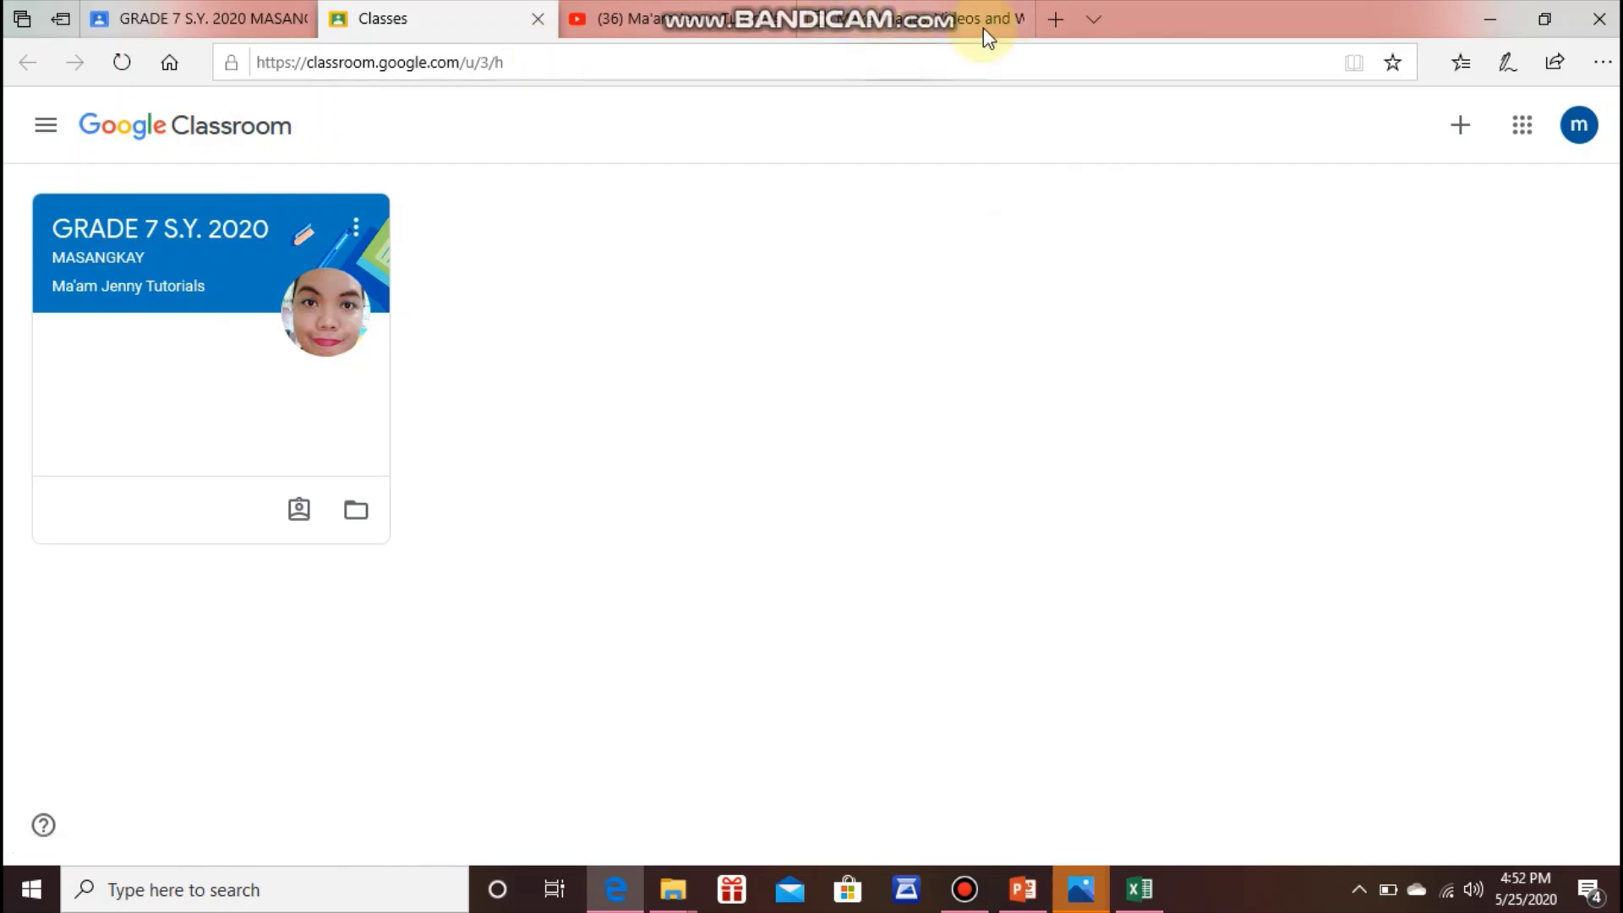
- Join the GRADE 7 S.Y. 2020 MASANGKAY class from the student account with the class code copied from the teacher's class page
{"action": "left_click", "coordinate": [1463, 135]}
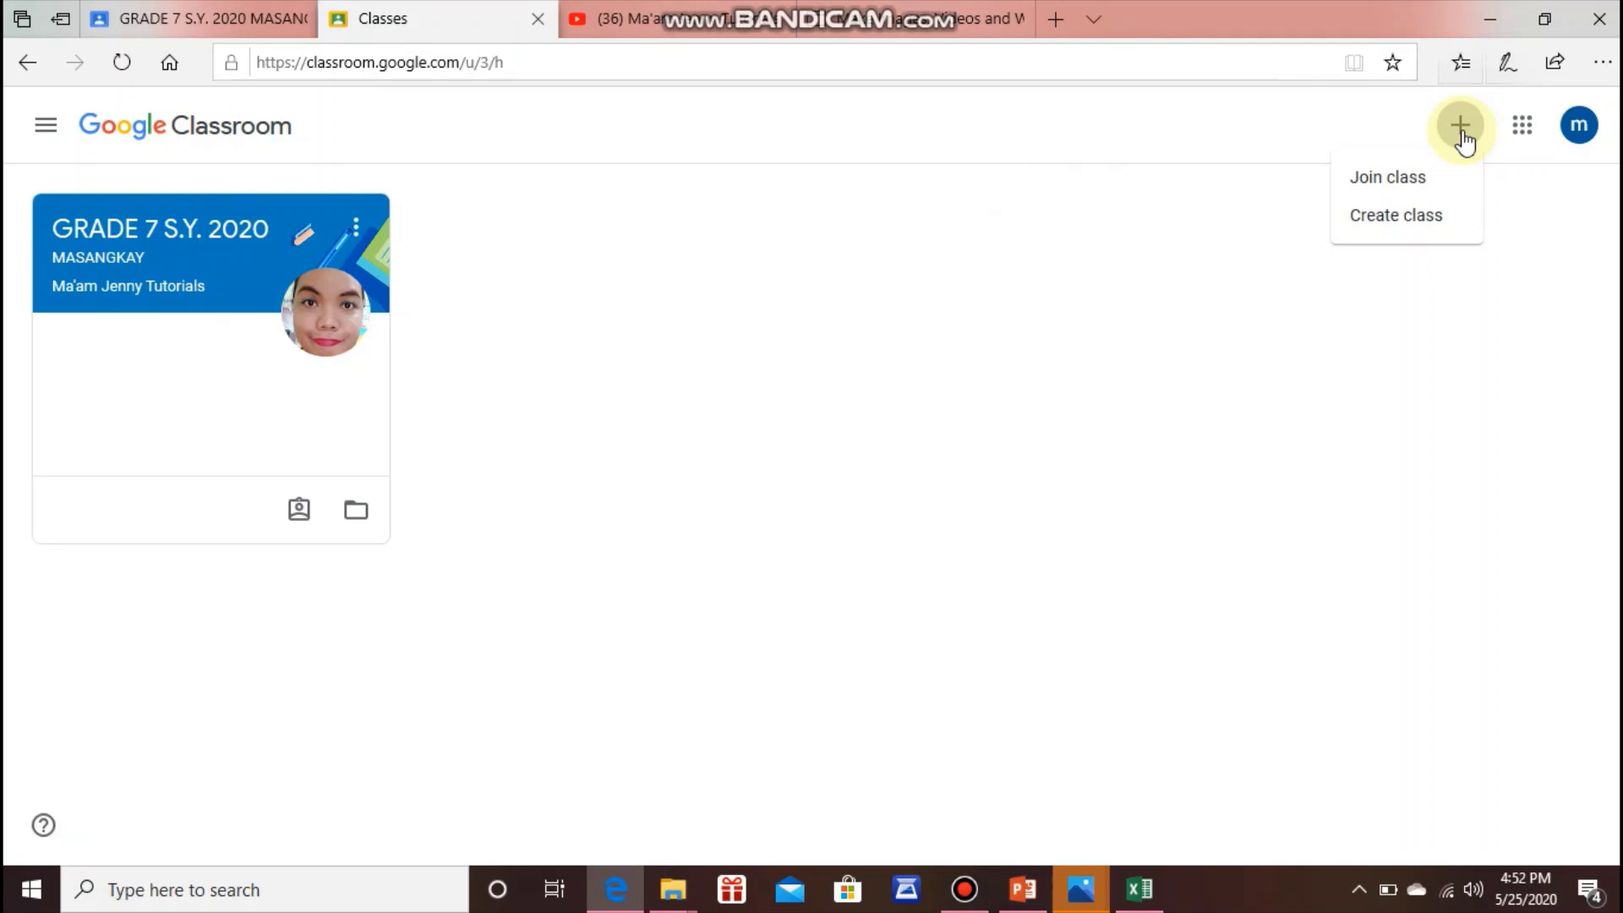
{"action": "left_click", "coordinate": [1416, 188]}
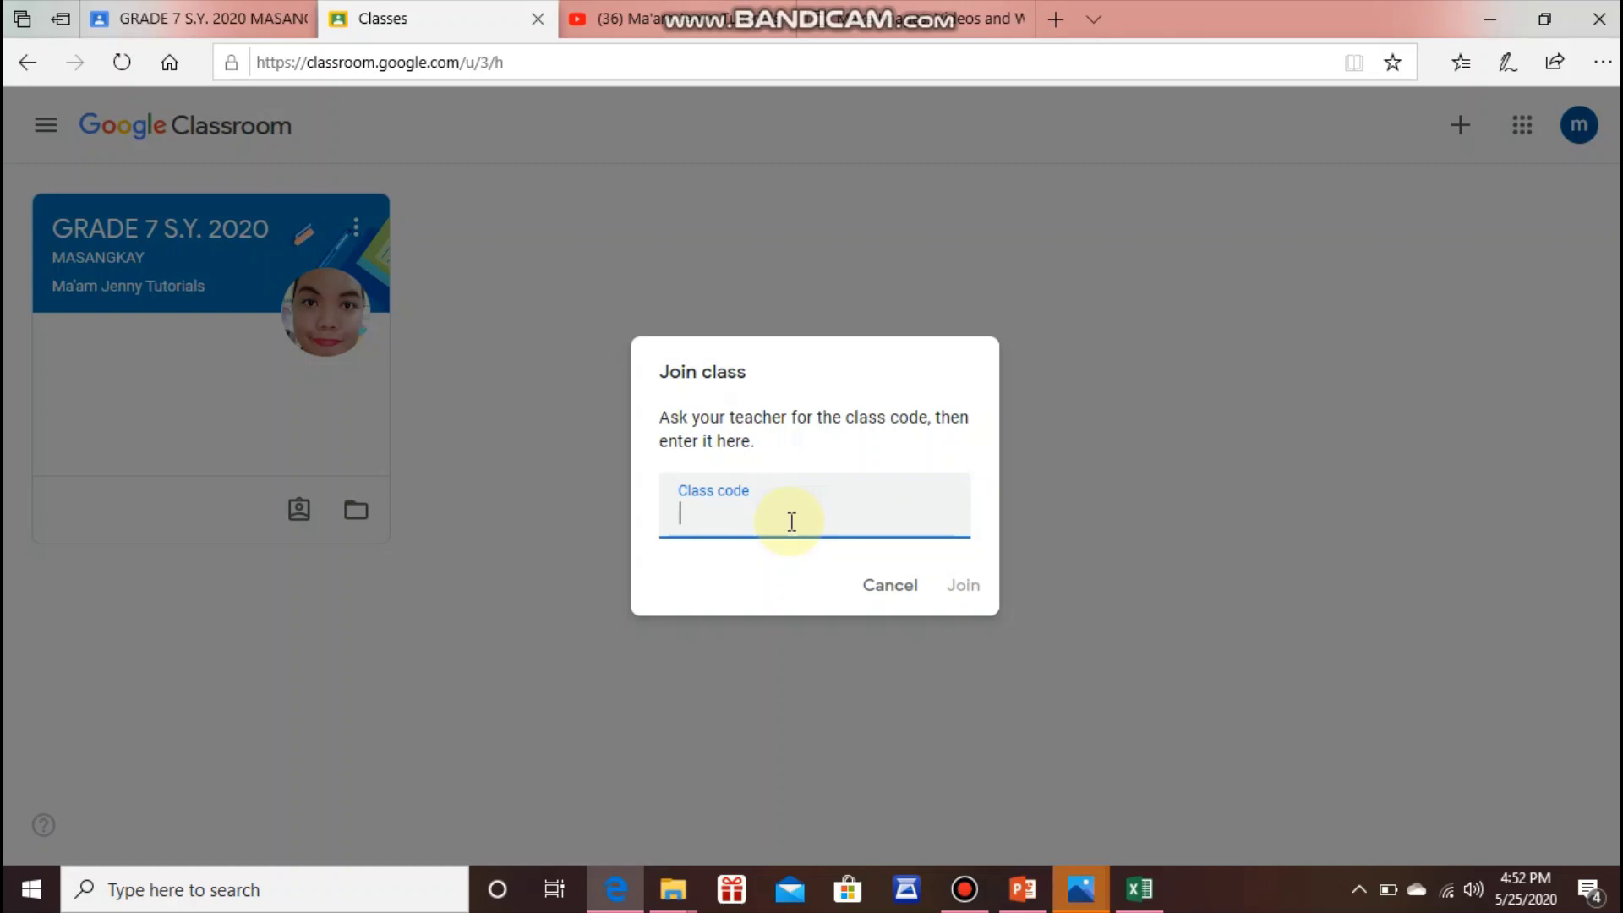
{"action": "left_click", "coordinate": [230, 18]}
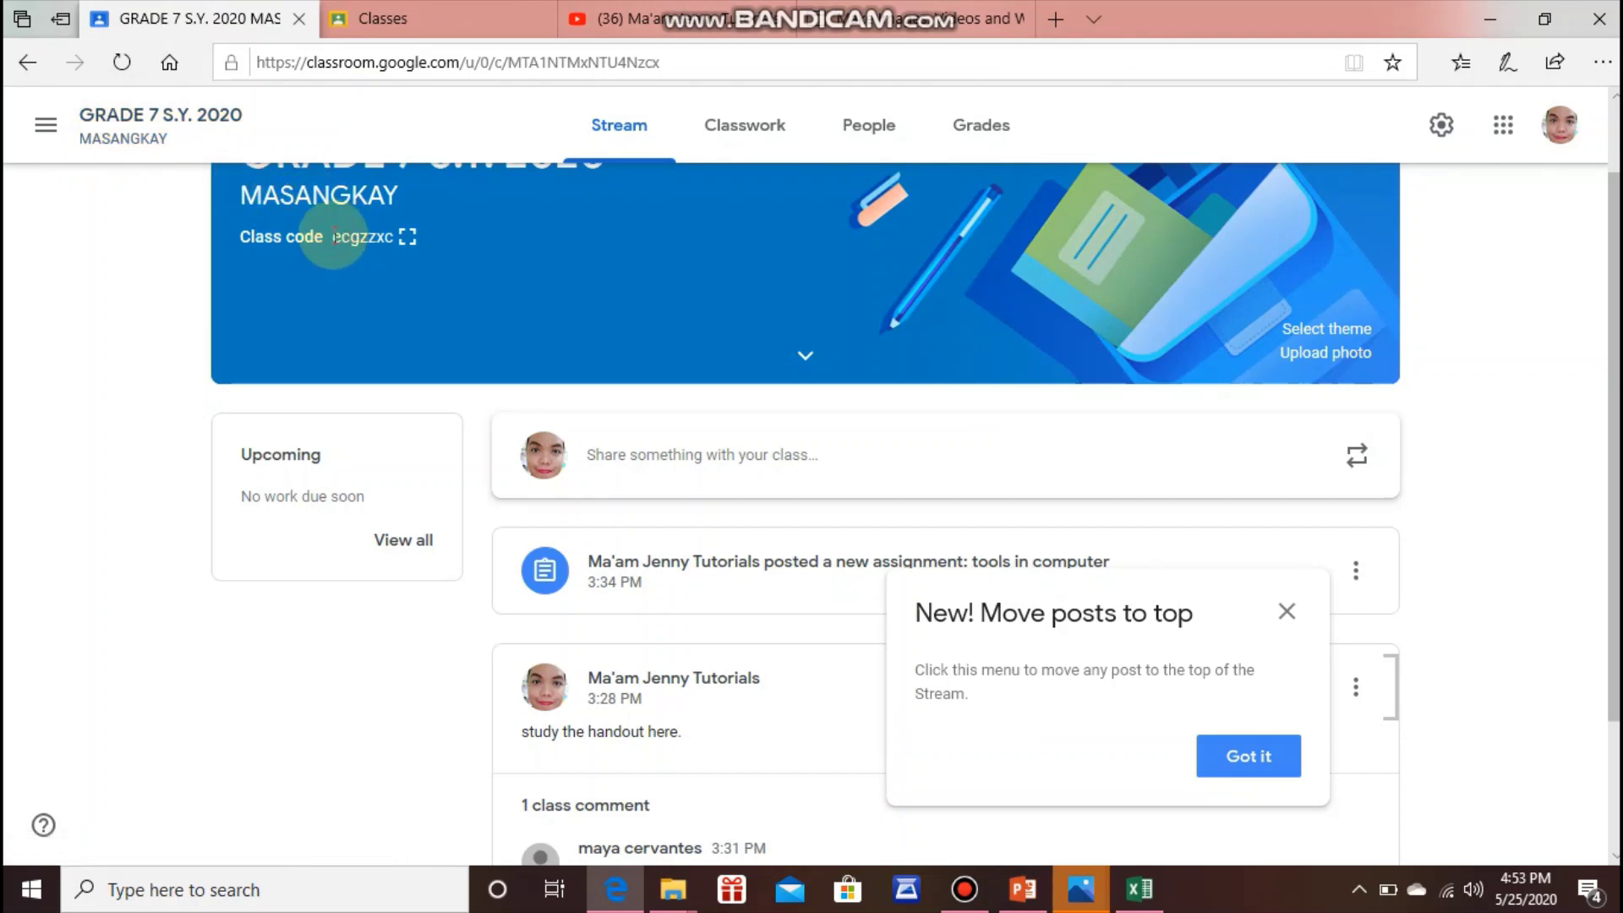
{"action": "left_click_drag", "start_coordinate": [333, 236], "coordinate": [389, 242]}
{"action": "key", "text": "ctrl+c"}
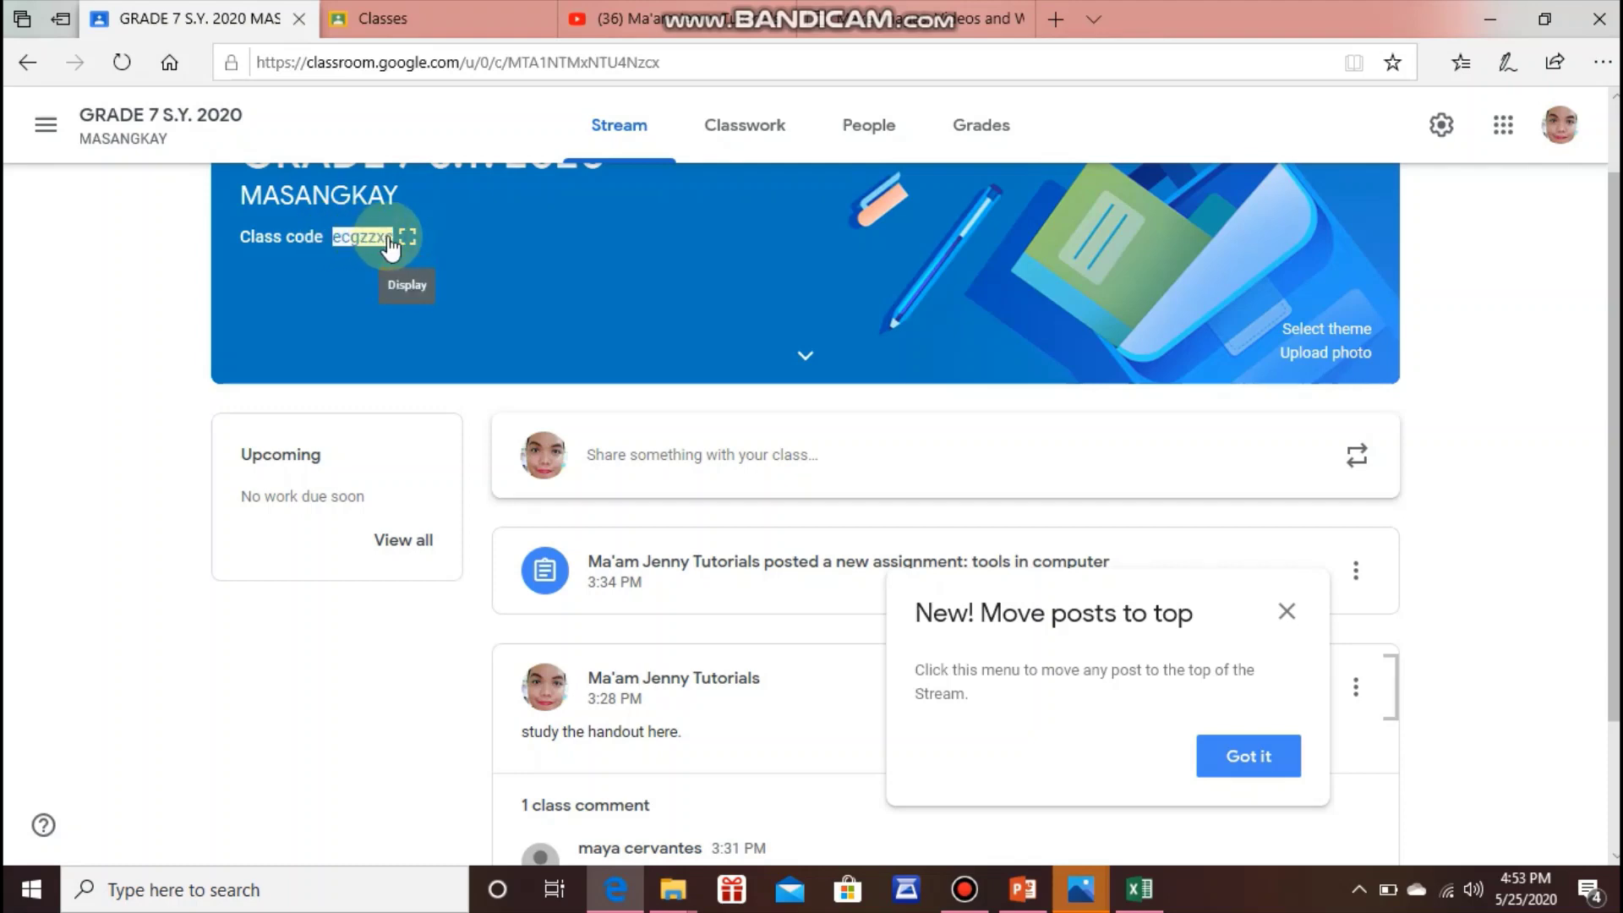
{"action": "left_click", "coordinate": [429, 19]}
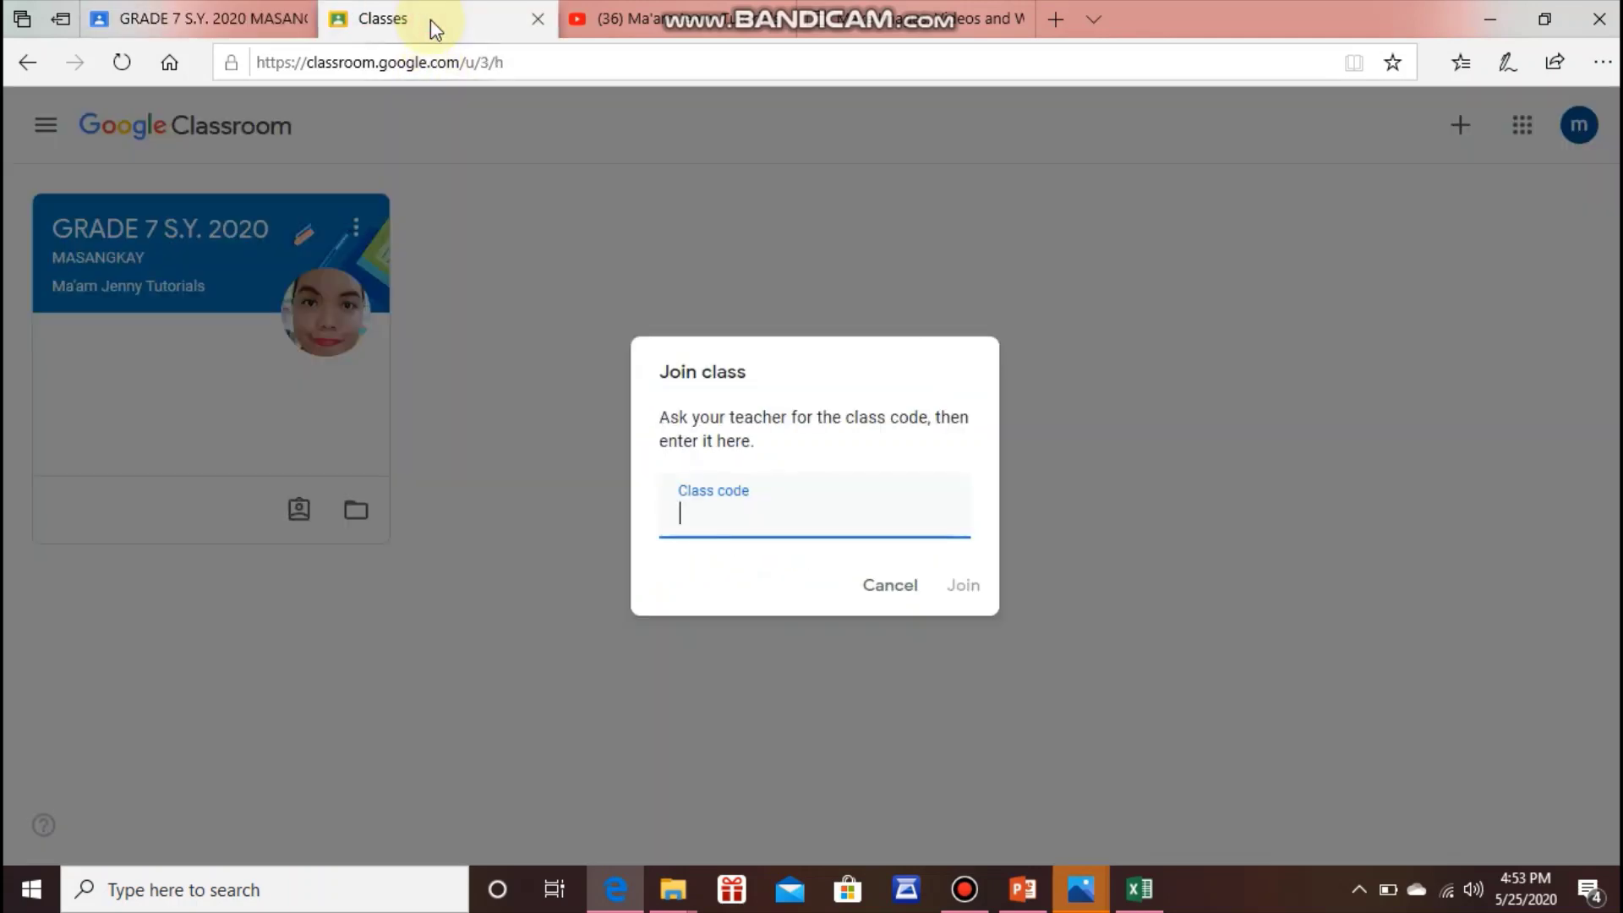
{"action": "key", "text": "ctrl+v"}
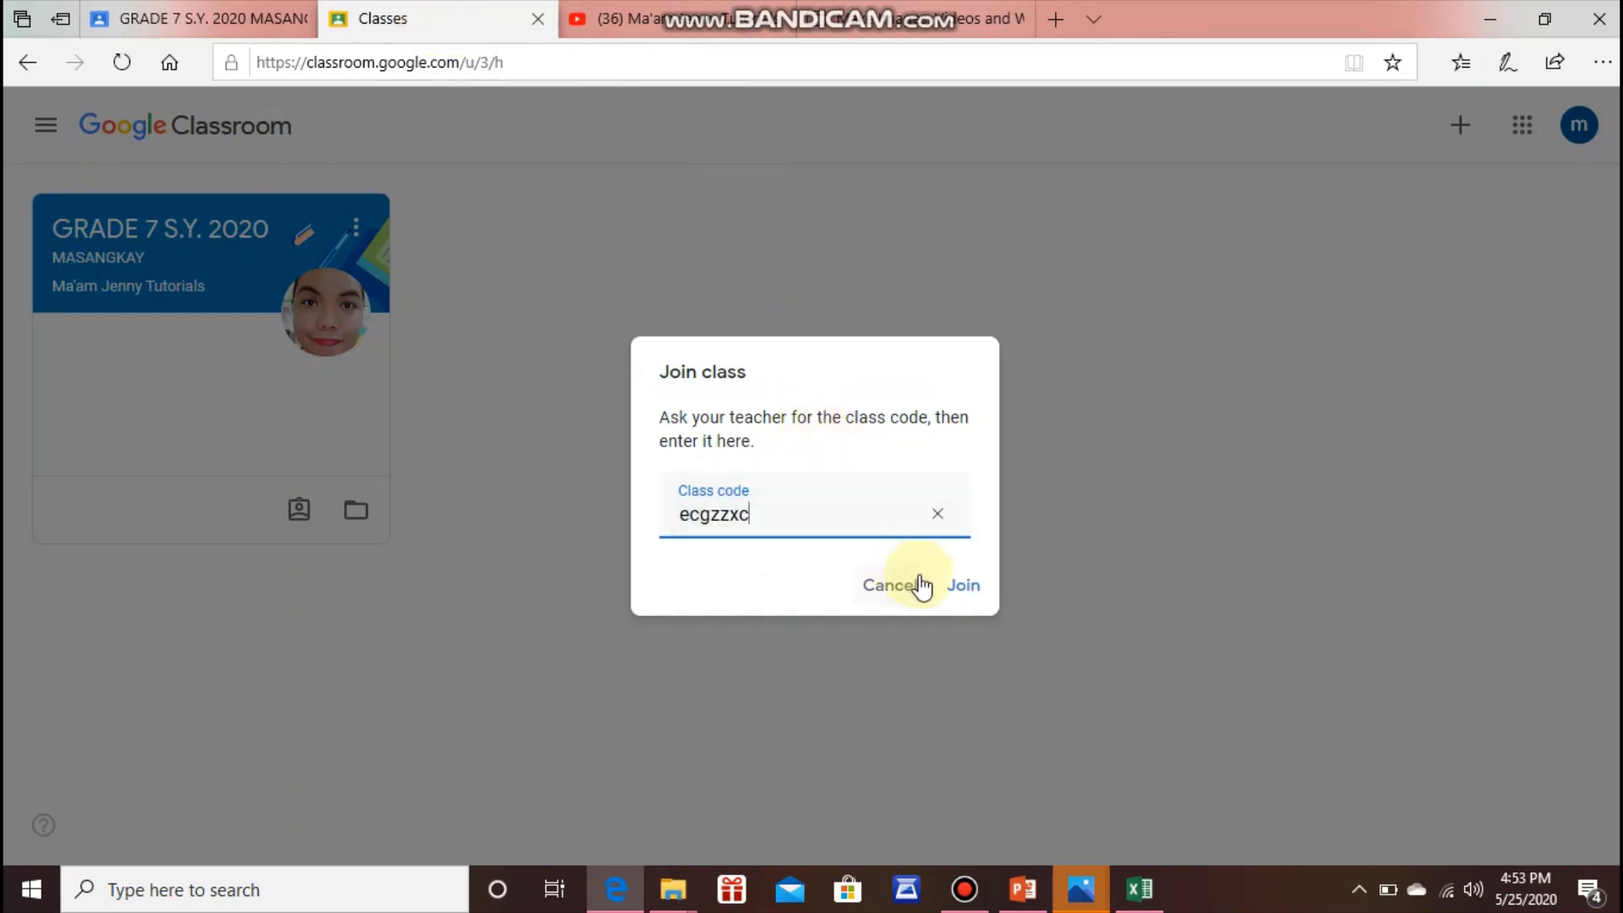
{"action": "left_click", "coordinate": [962, 593]}
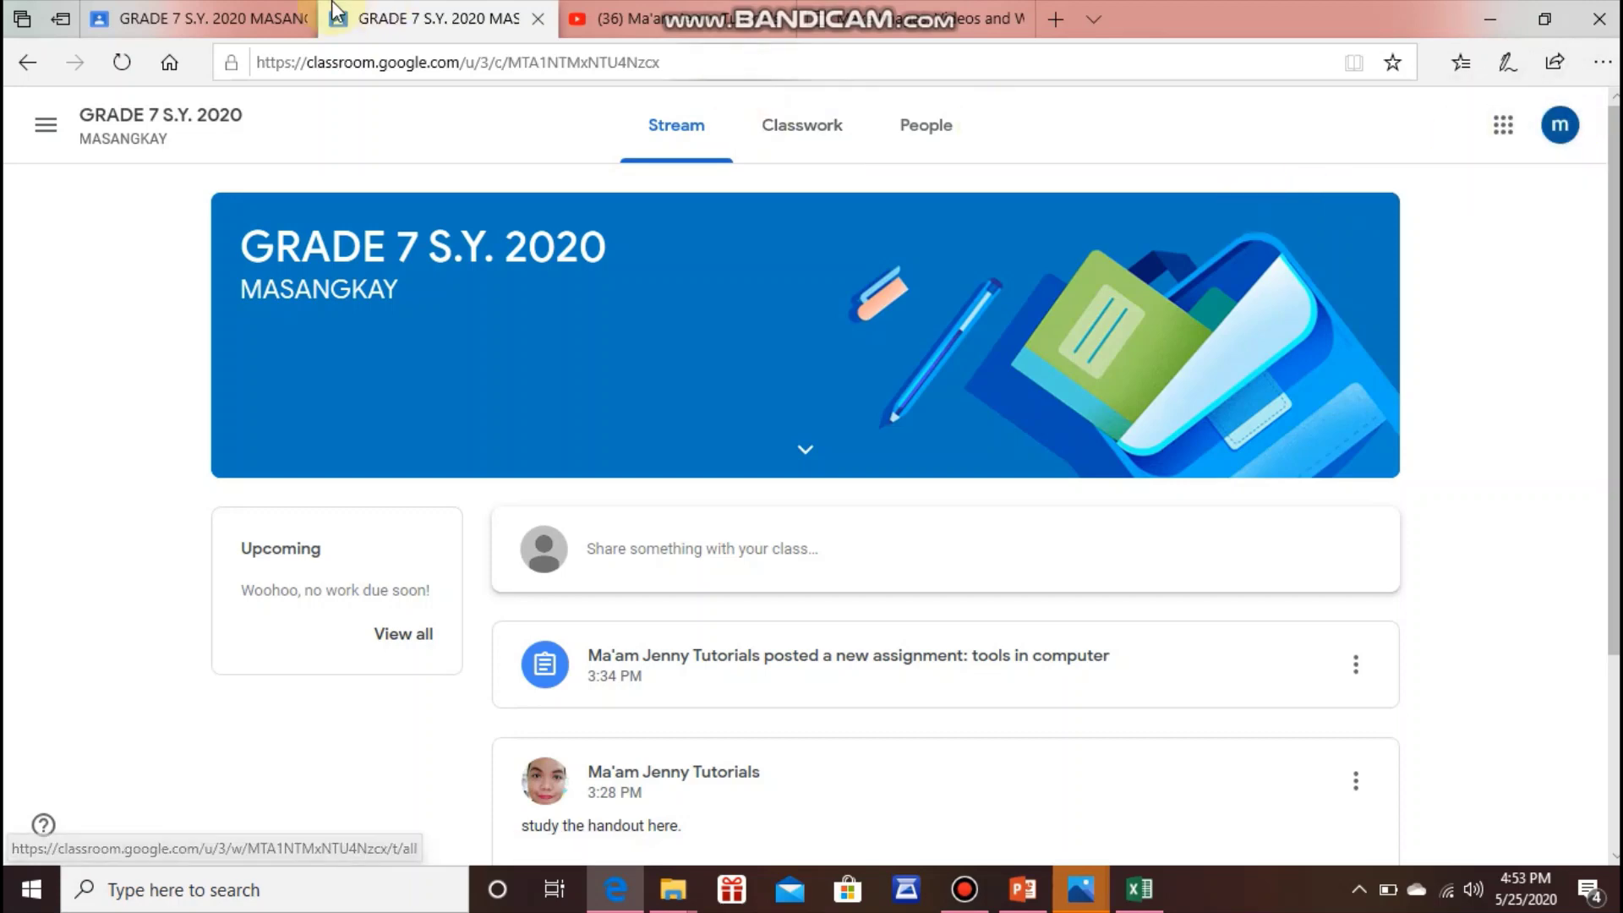
- Return to the teacher's view of the class and examine its Classwork creation options, People list and Grades
{"action": "left_click", "coordinate": [163, 15]}
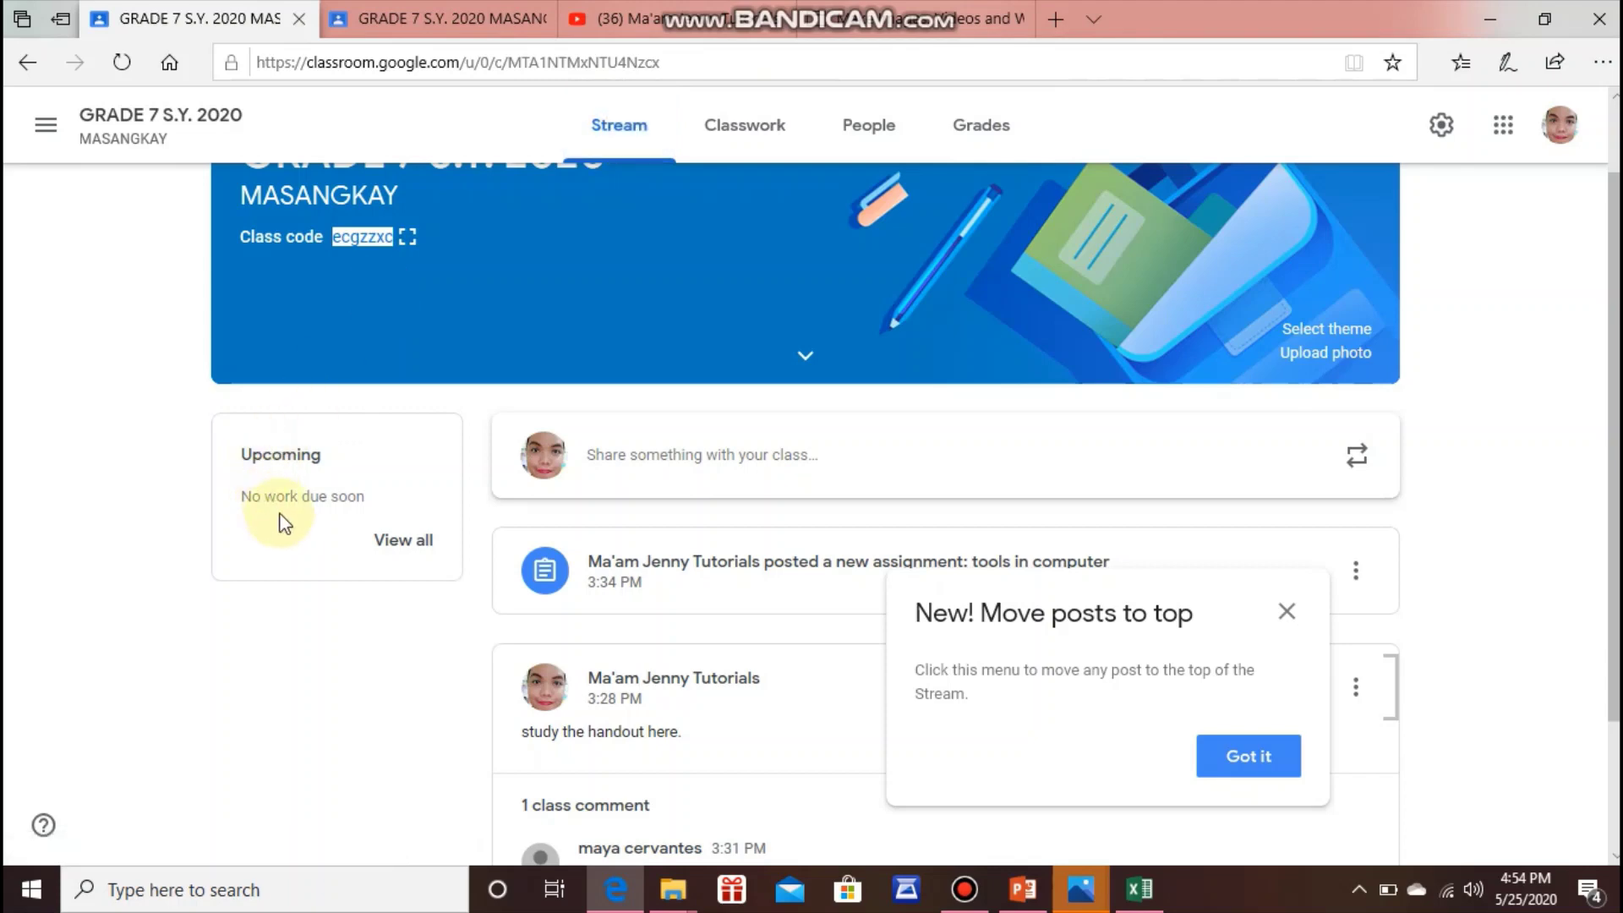
{"action": "left_click", "coordinate": [776, 139]}
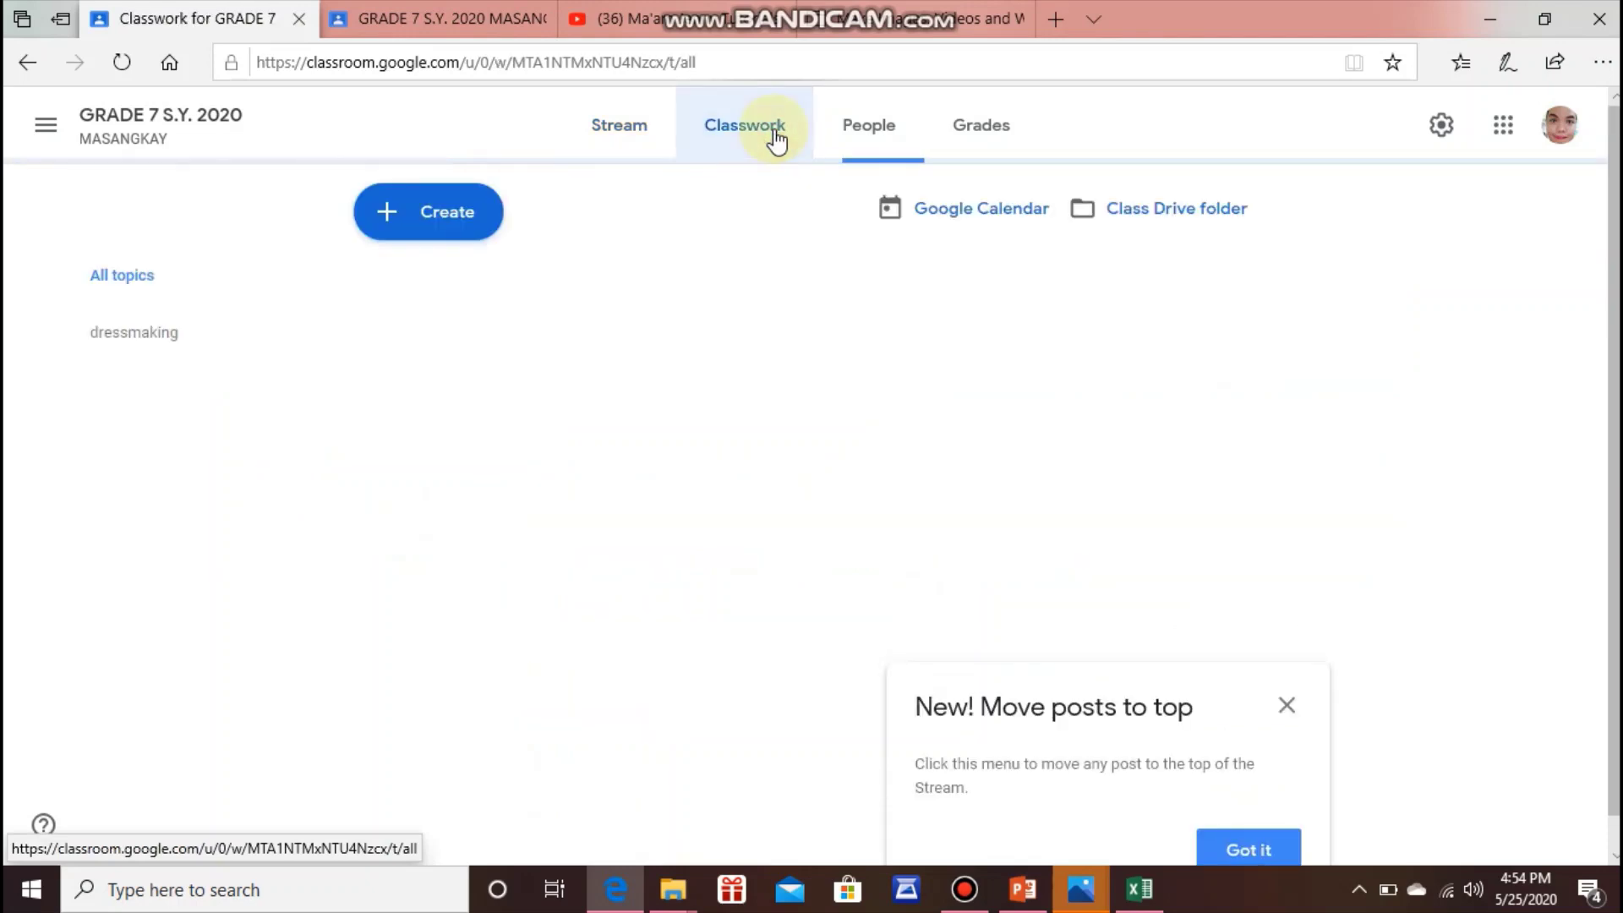
{"action": "left_click", "coordinate": [473, 228]}
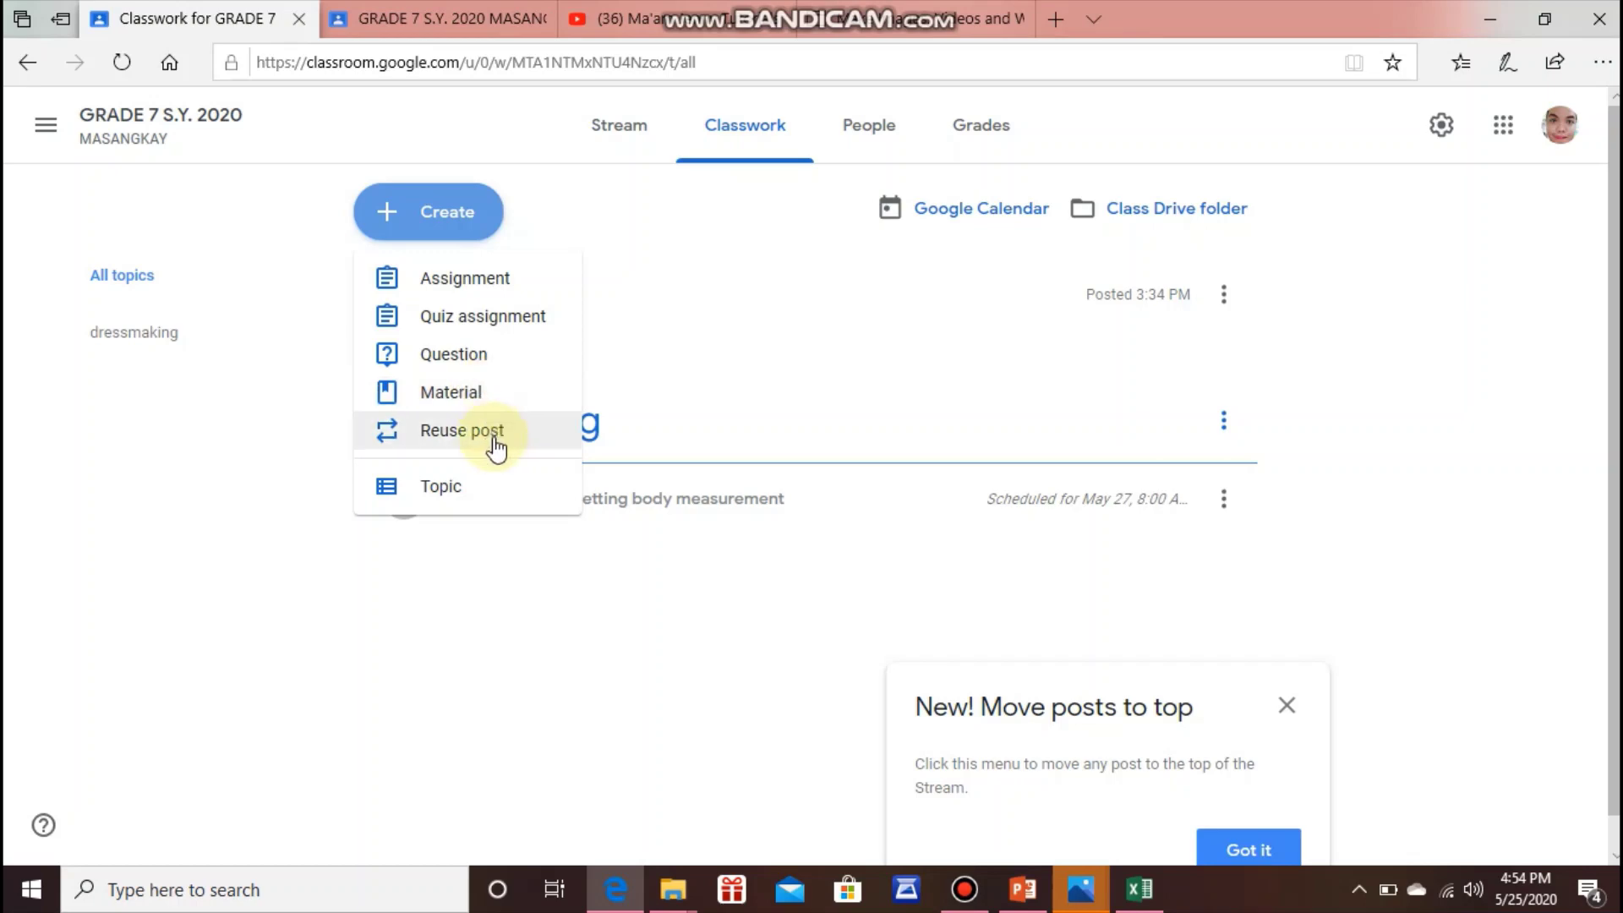
{"action": "left_click", "coordinate": [862, 137]}
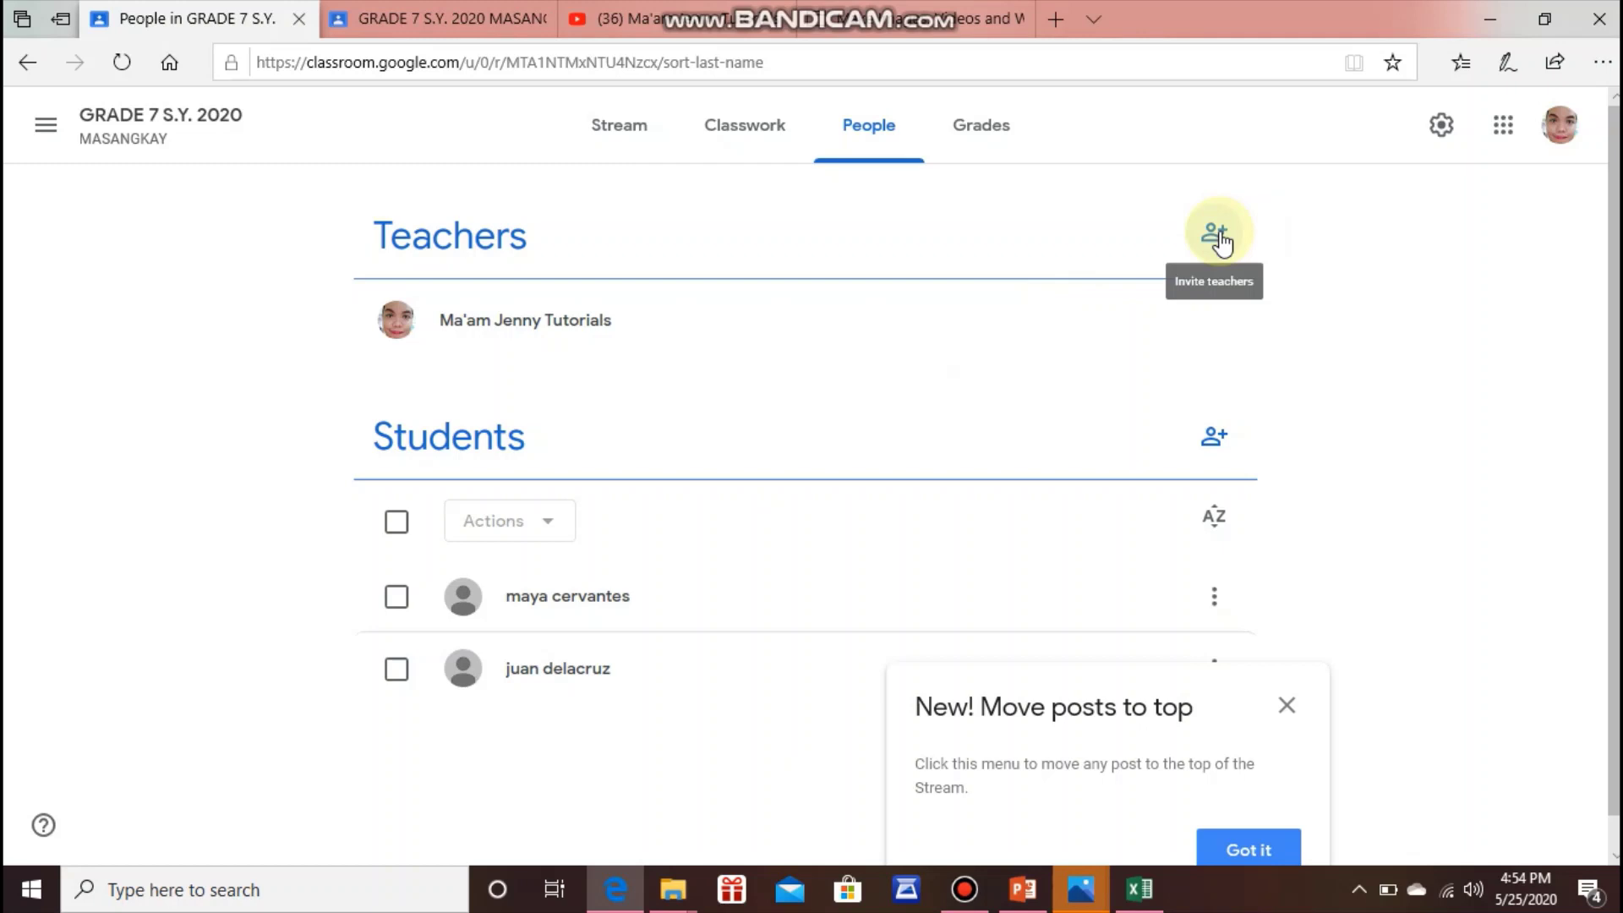
{"action": "left_click", "coordinate": [997, 137]}
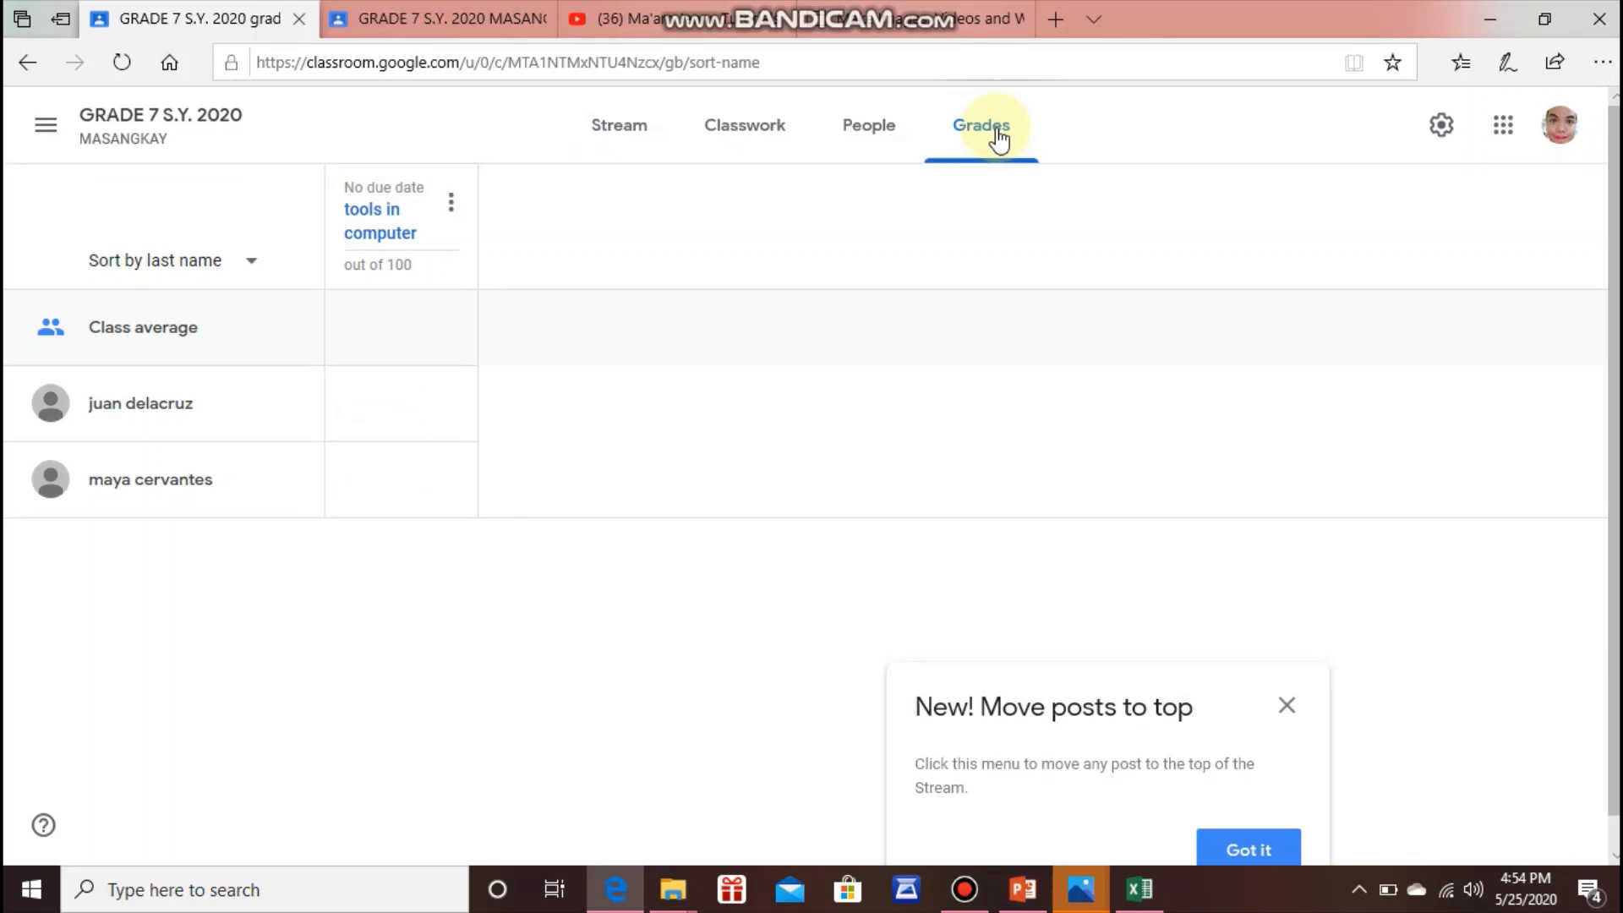
- Go back to the class Stream and dismiss the tip about moving posts to the top
{"action": "left_click", "coordinate": [646, 148]}
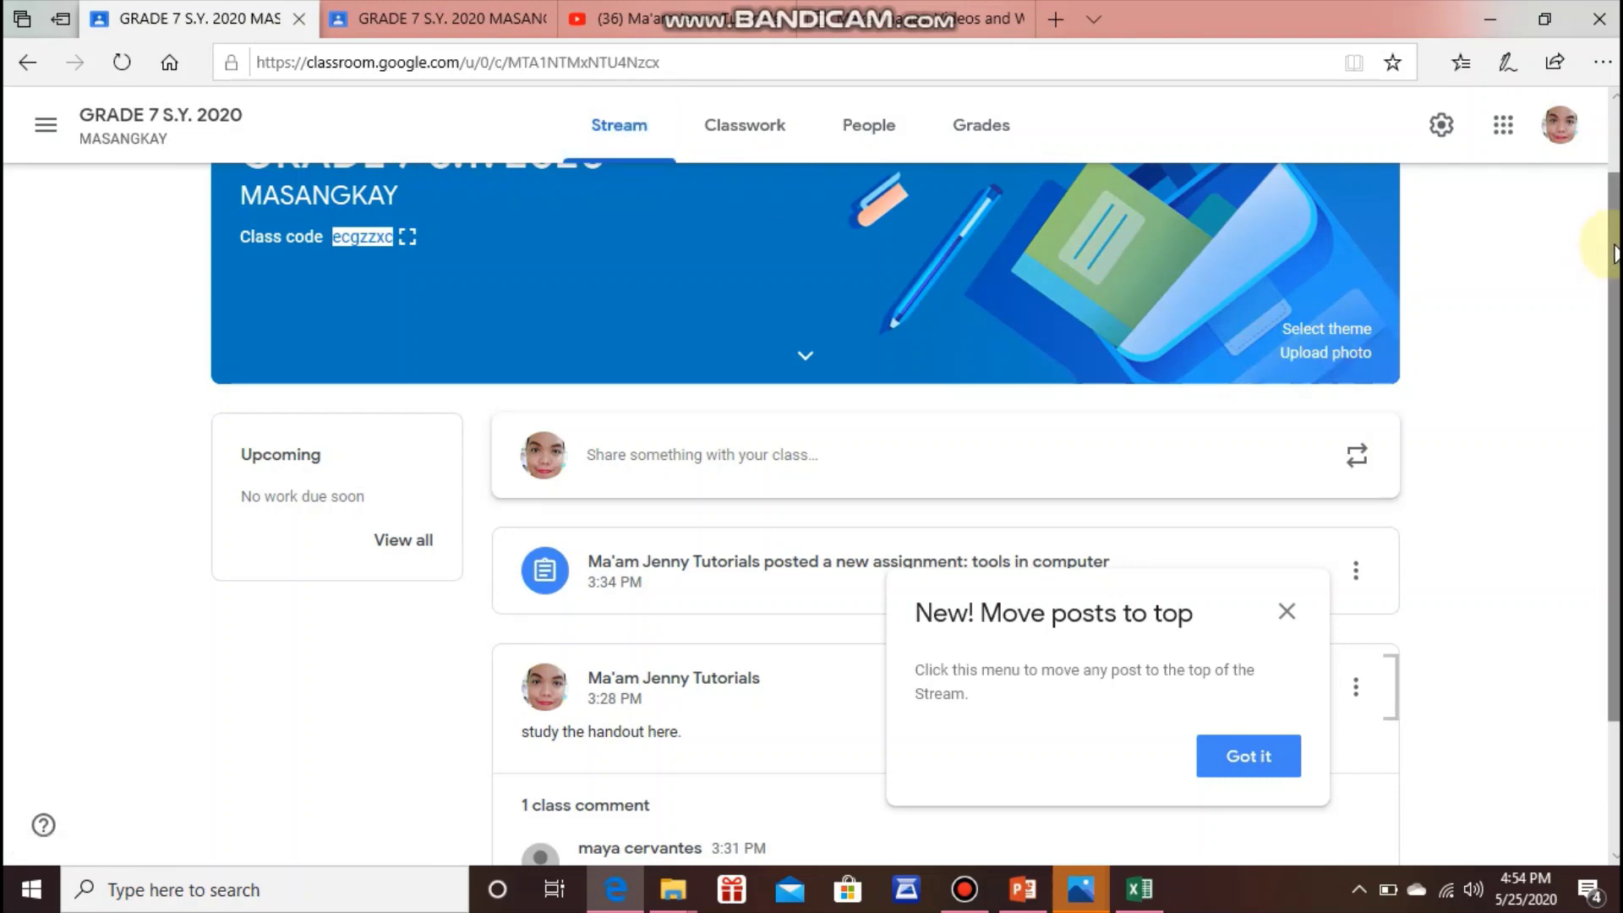
{"action": "scroll", "coordinate": [1610, 254], "scroll_direction": "down", "scroll_amount": 2}
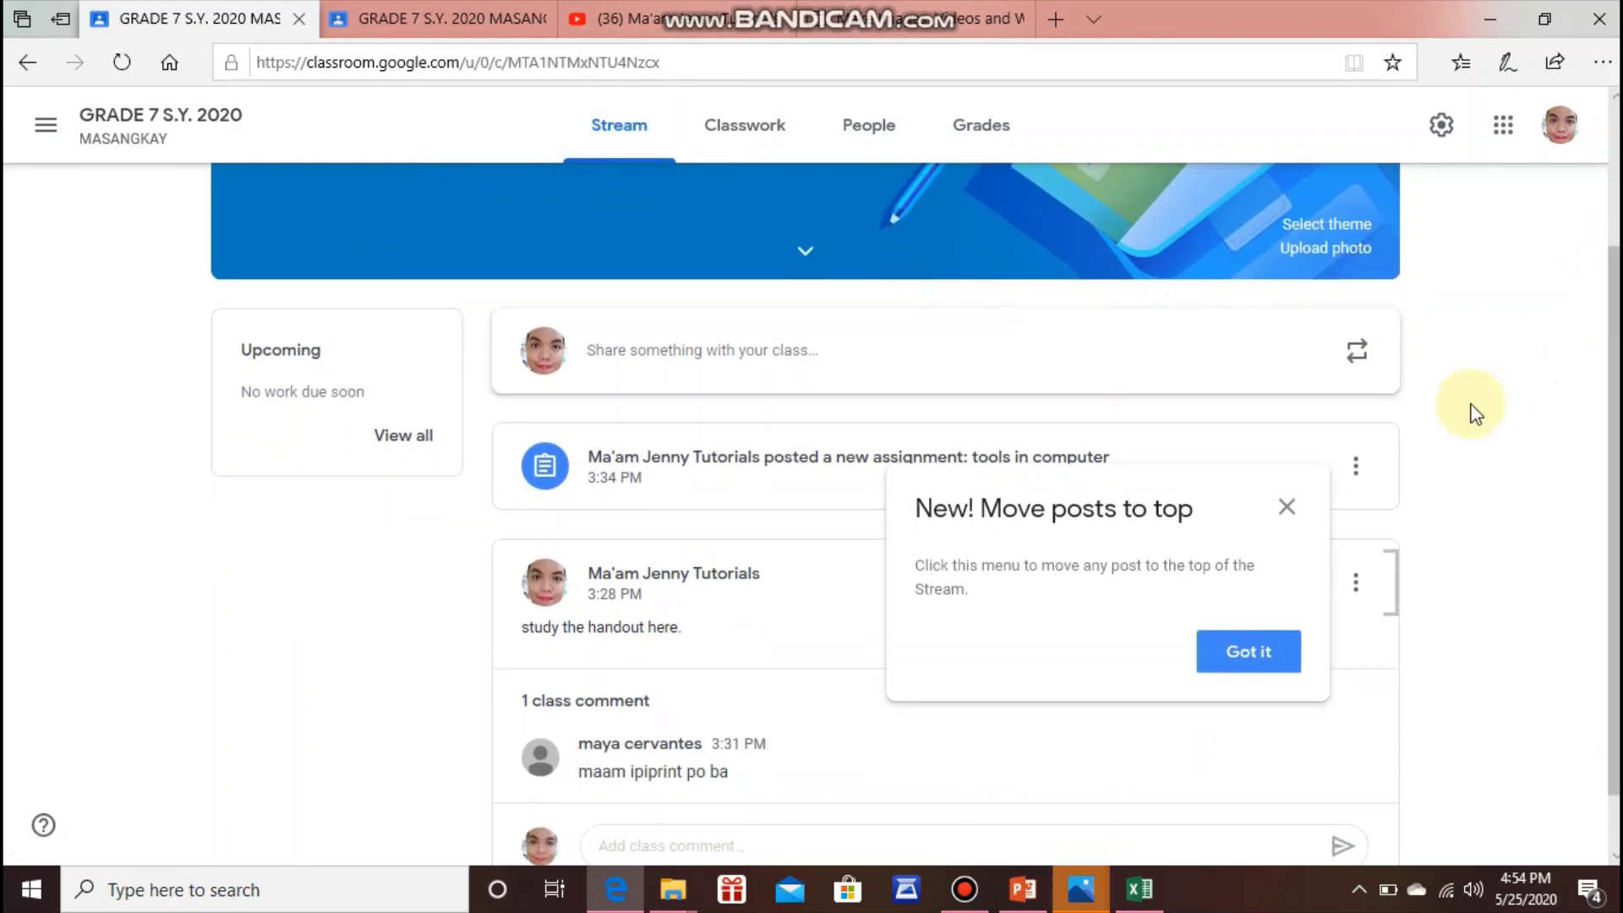
{"action": "left_click", "coordinate": [1287, 507]}
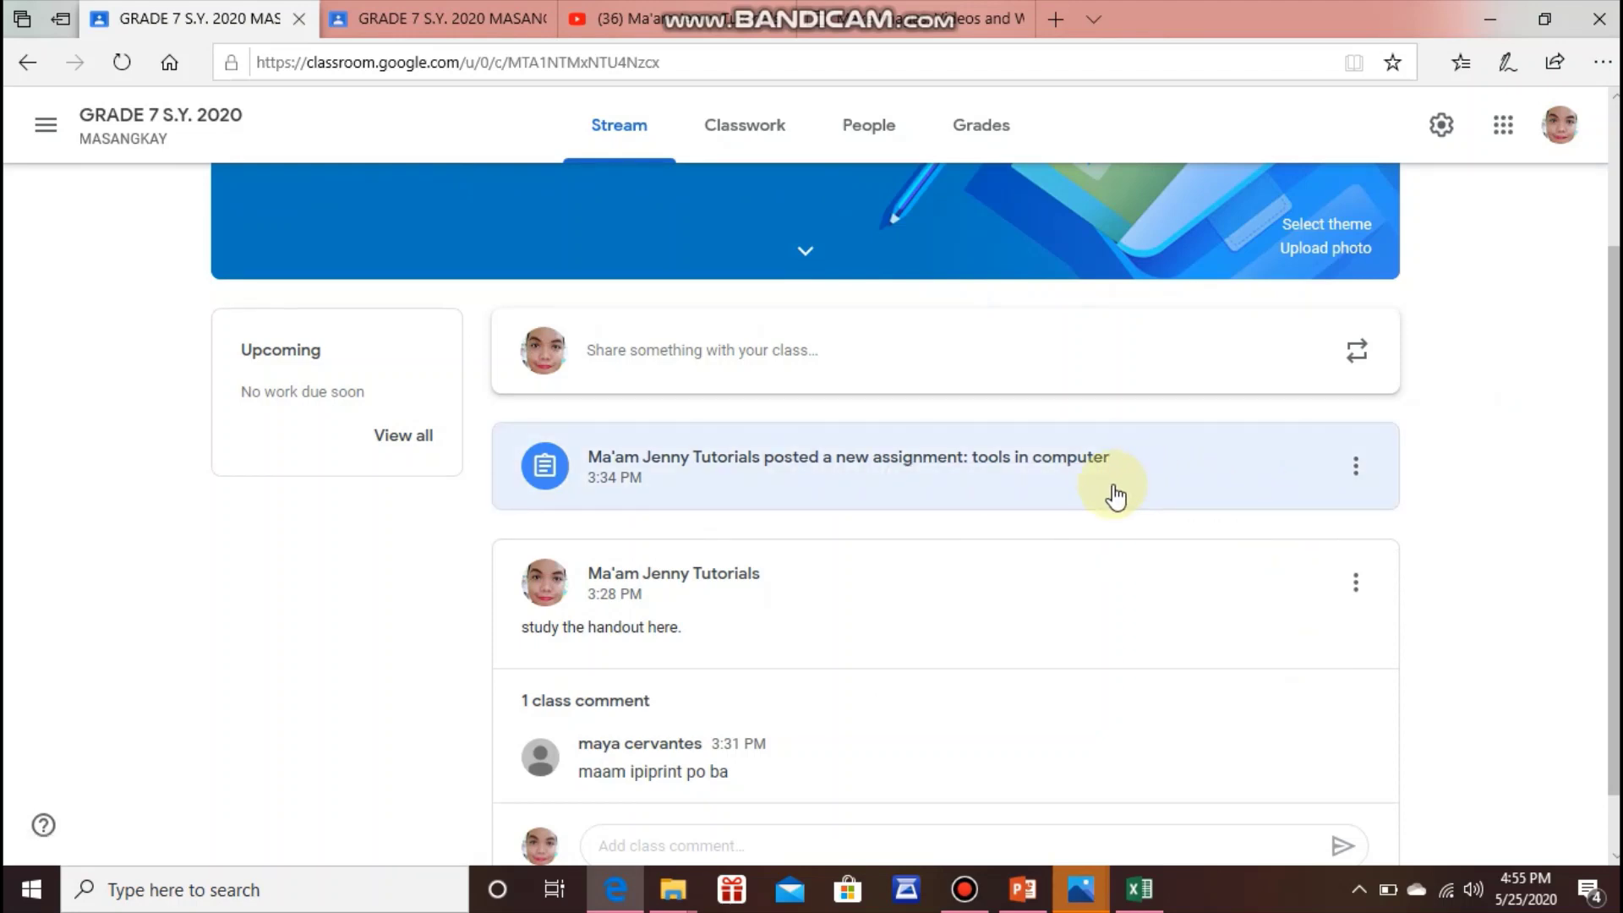
- Examine the student work page of the "tools in computer" assignment and return to the class Stream
{"action": "left_click", "coordinate": [965, 475]}
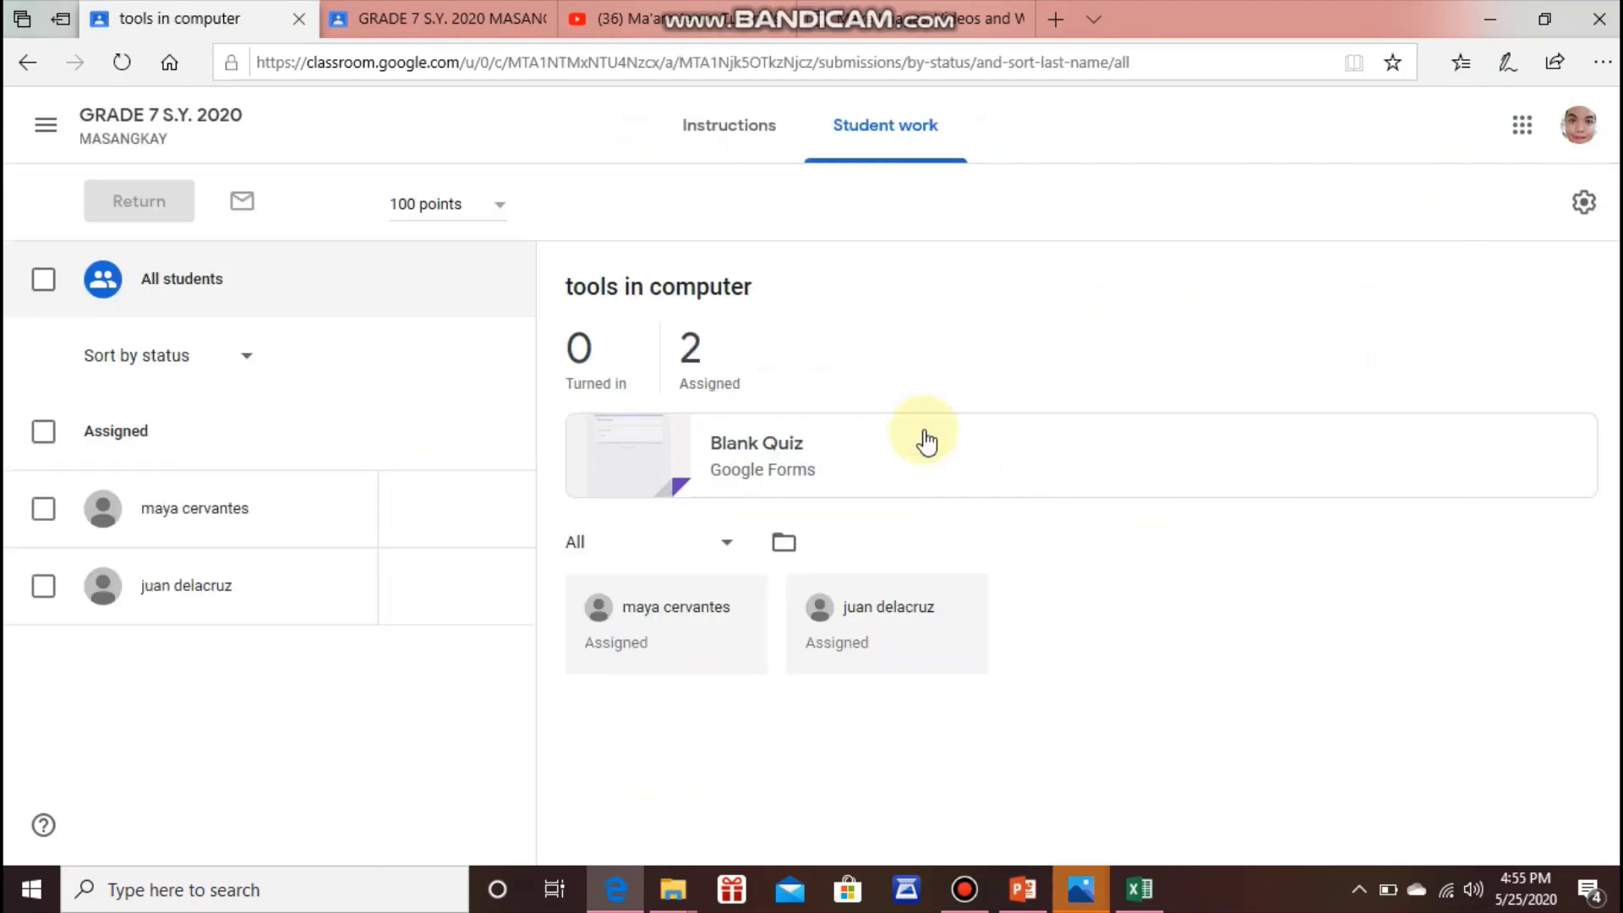
{"action": "left_click", "coordinate": [31, 73]}
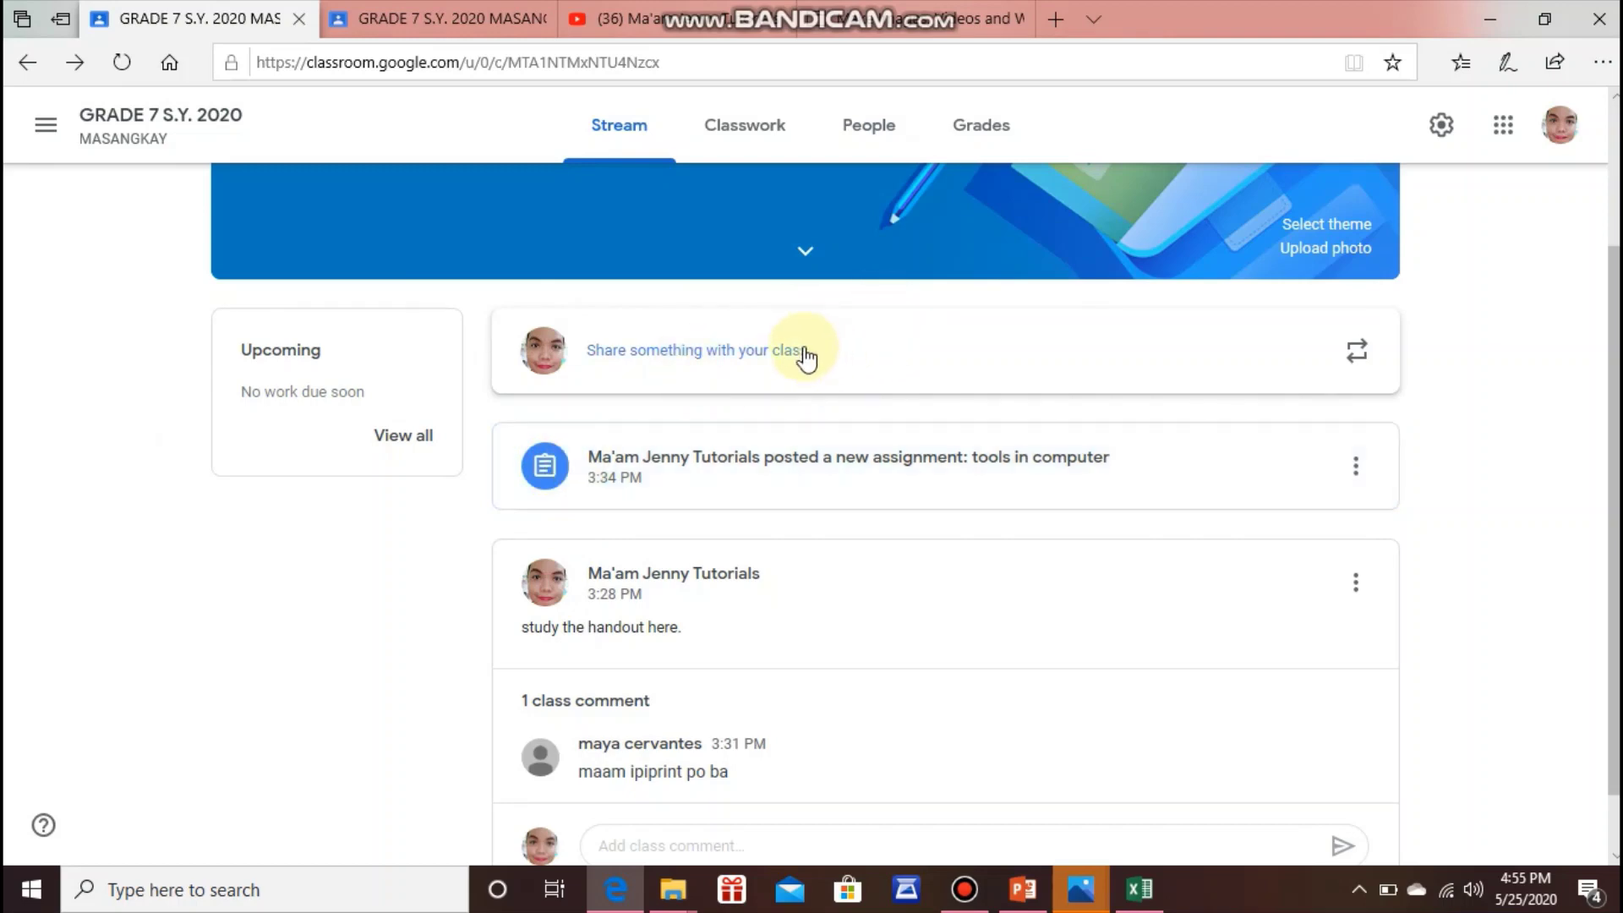
- Start a new Stream announcement and add the GRADE 7 PATERNO and Copy of GRADE palma classes as recipients
{"action": "left_click", "coordinate": [746, 352]}
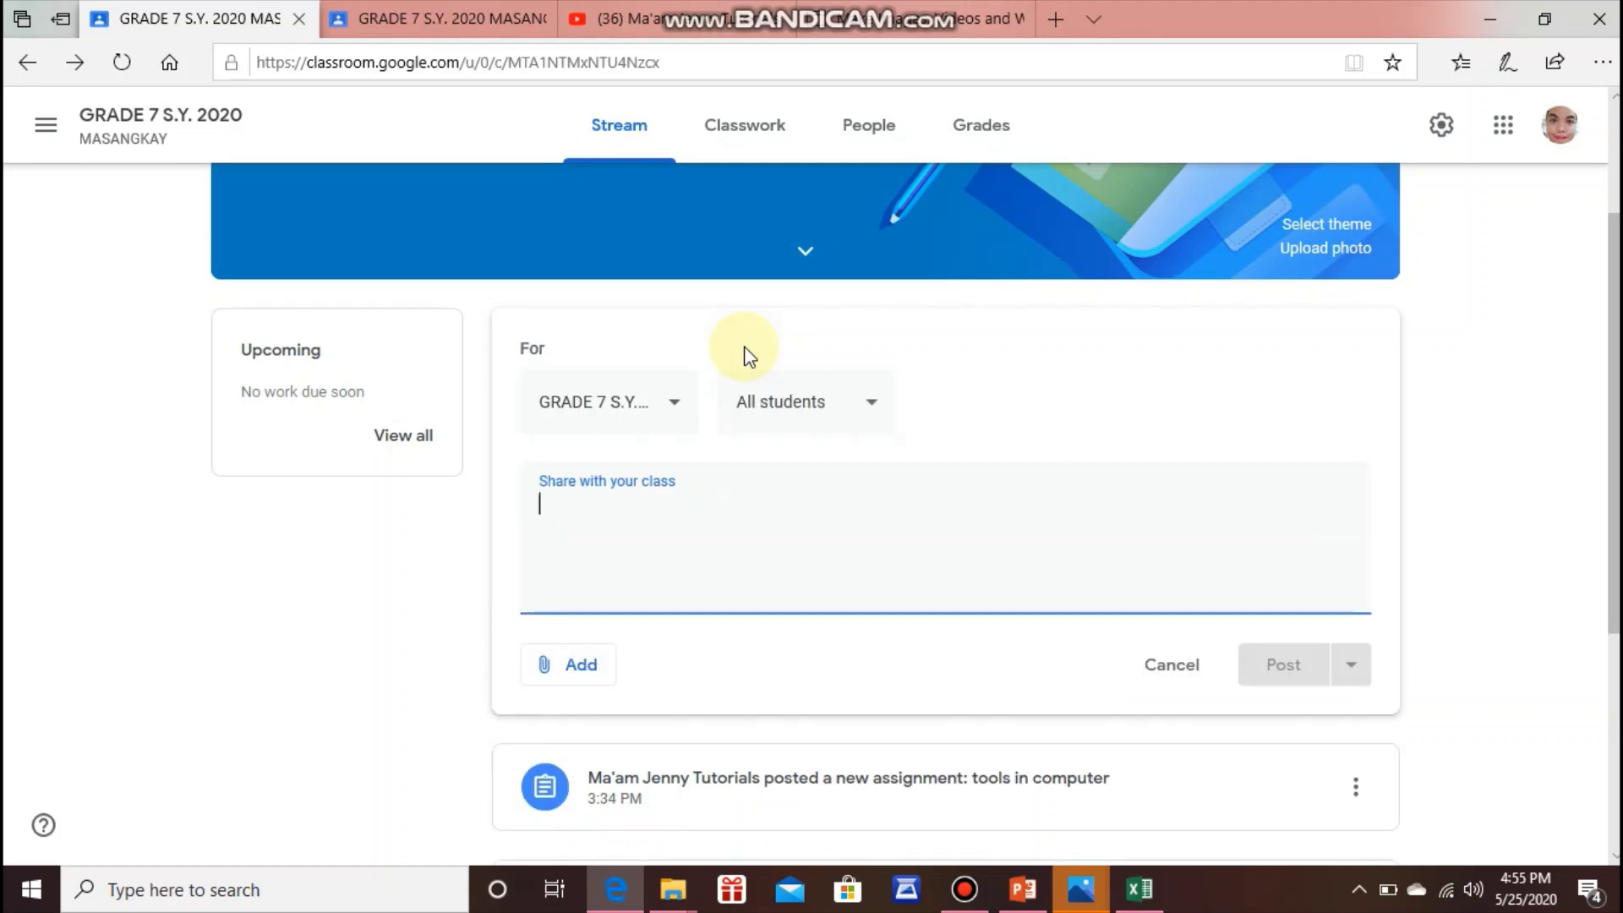
{"action": "left_click", "coordinate": [665, 408]}
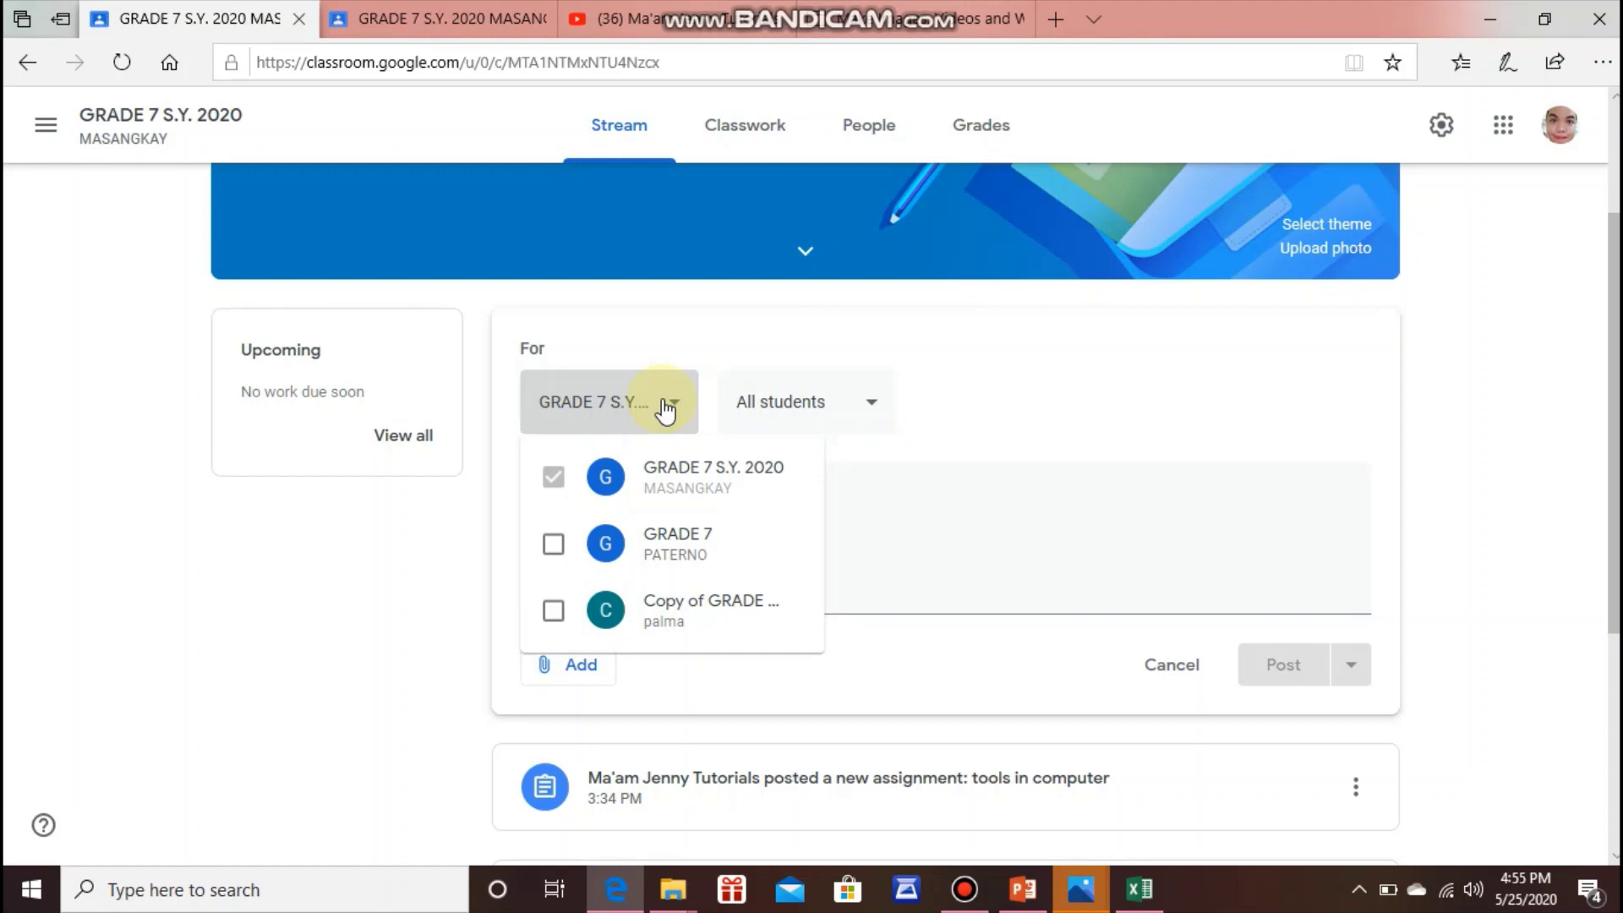
{"action": "left_click", "coordinate": [554, 544]}
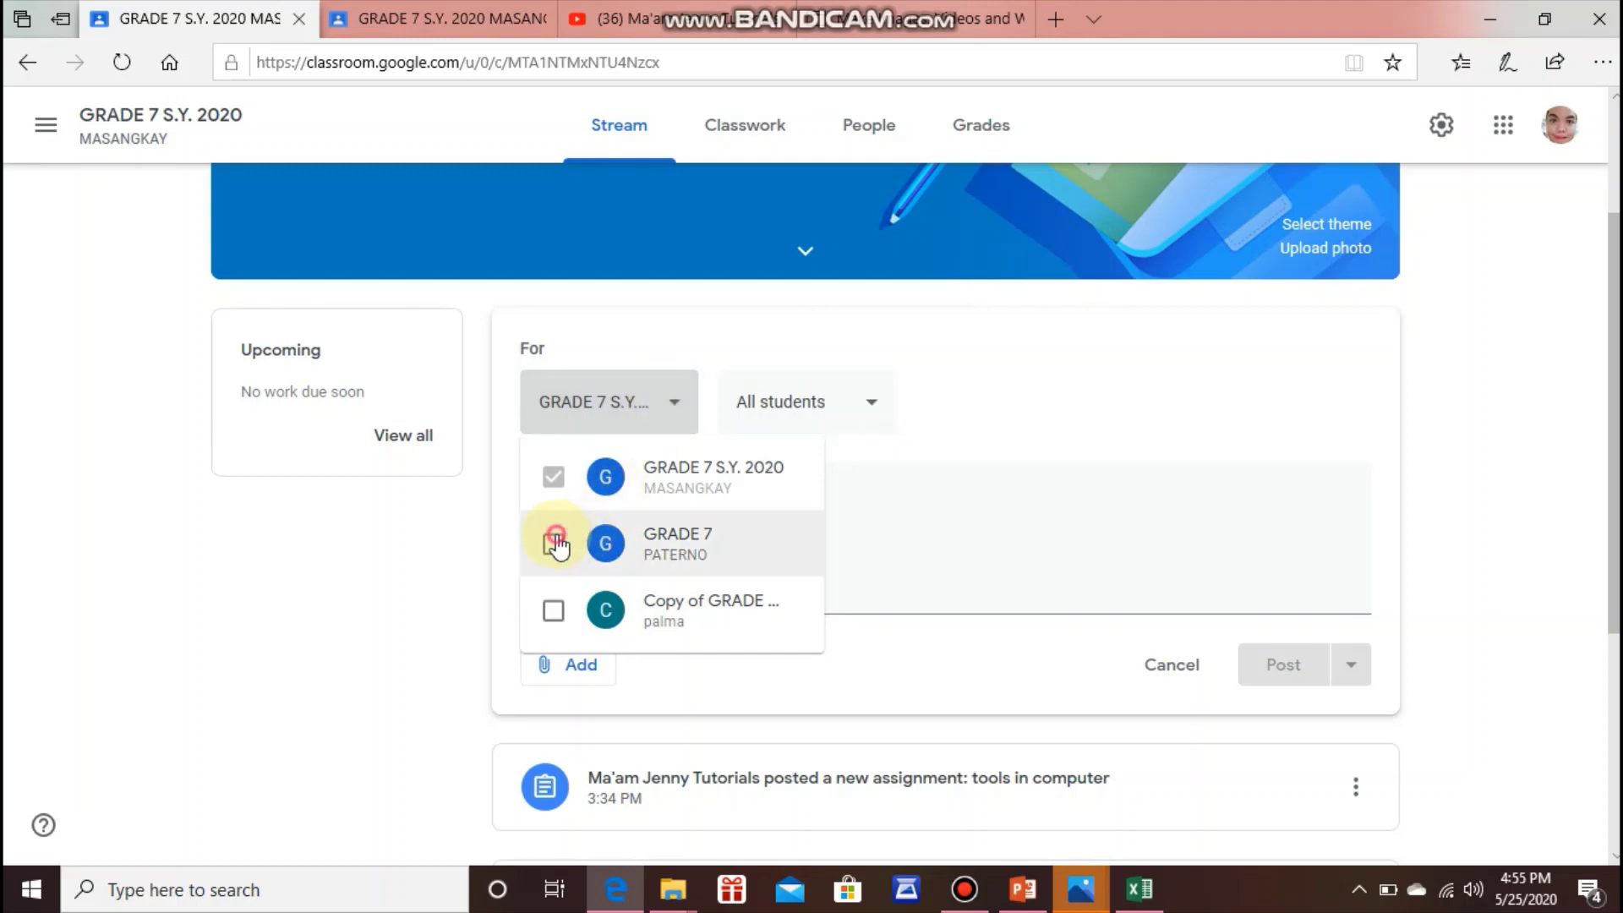
{"action": "left_click", "coordinate": [554, 610]}
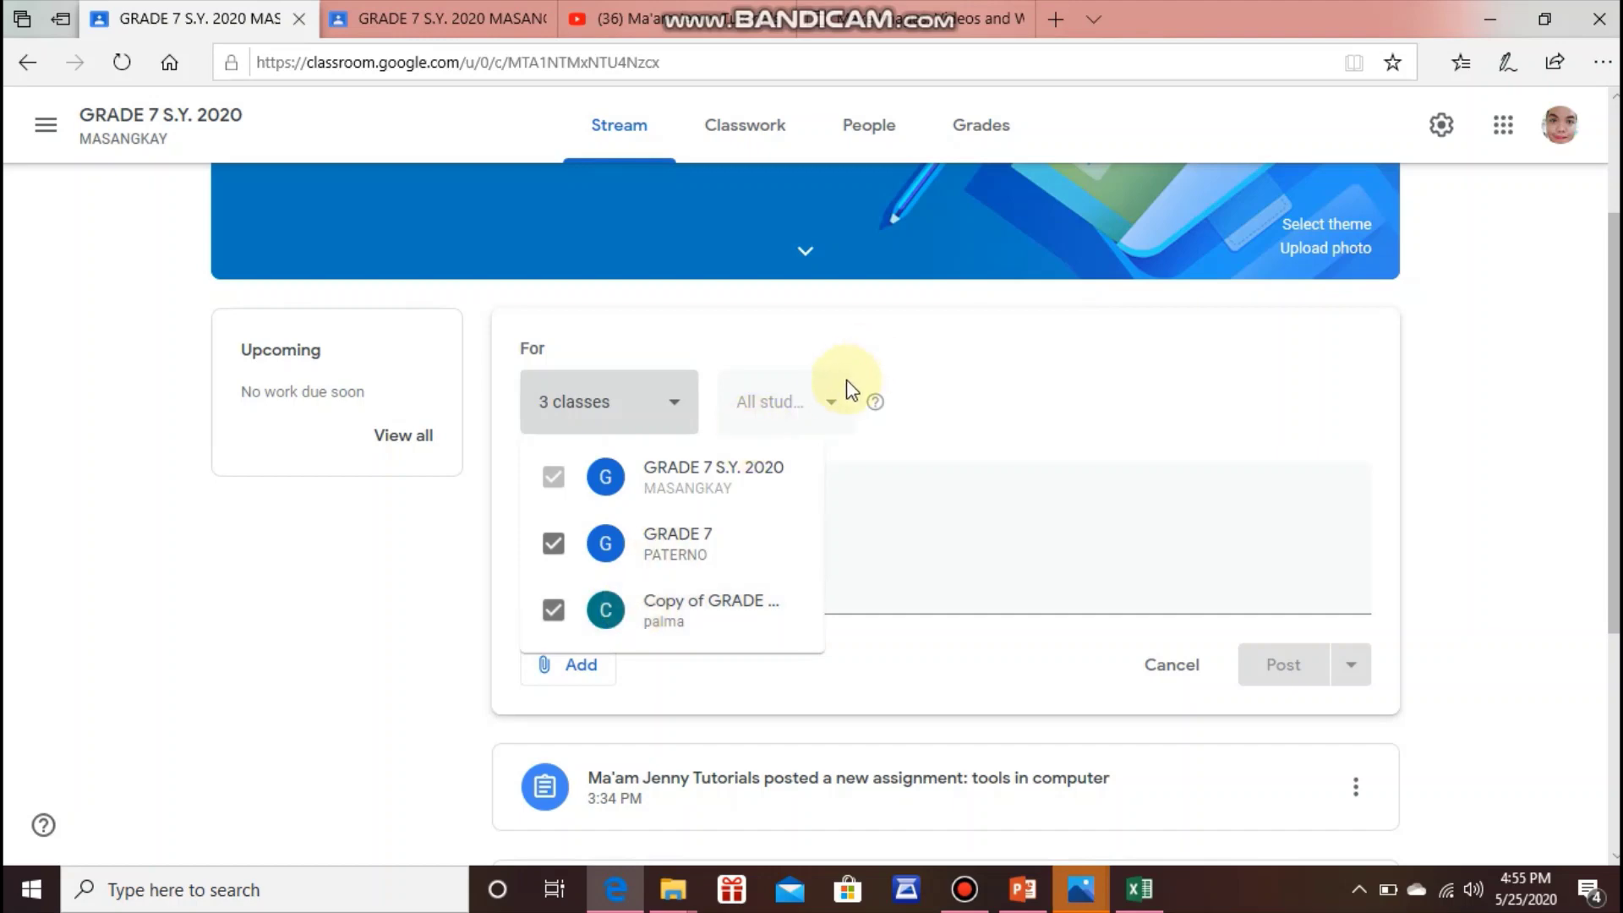
{"action": "left_click", "coordinate": [823, 404]}
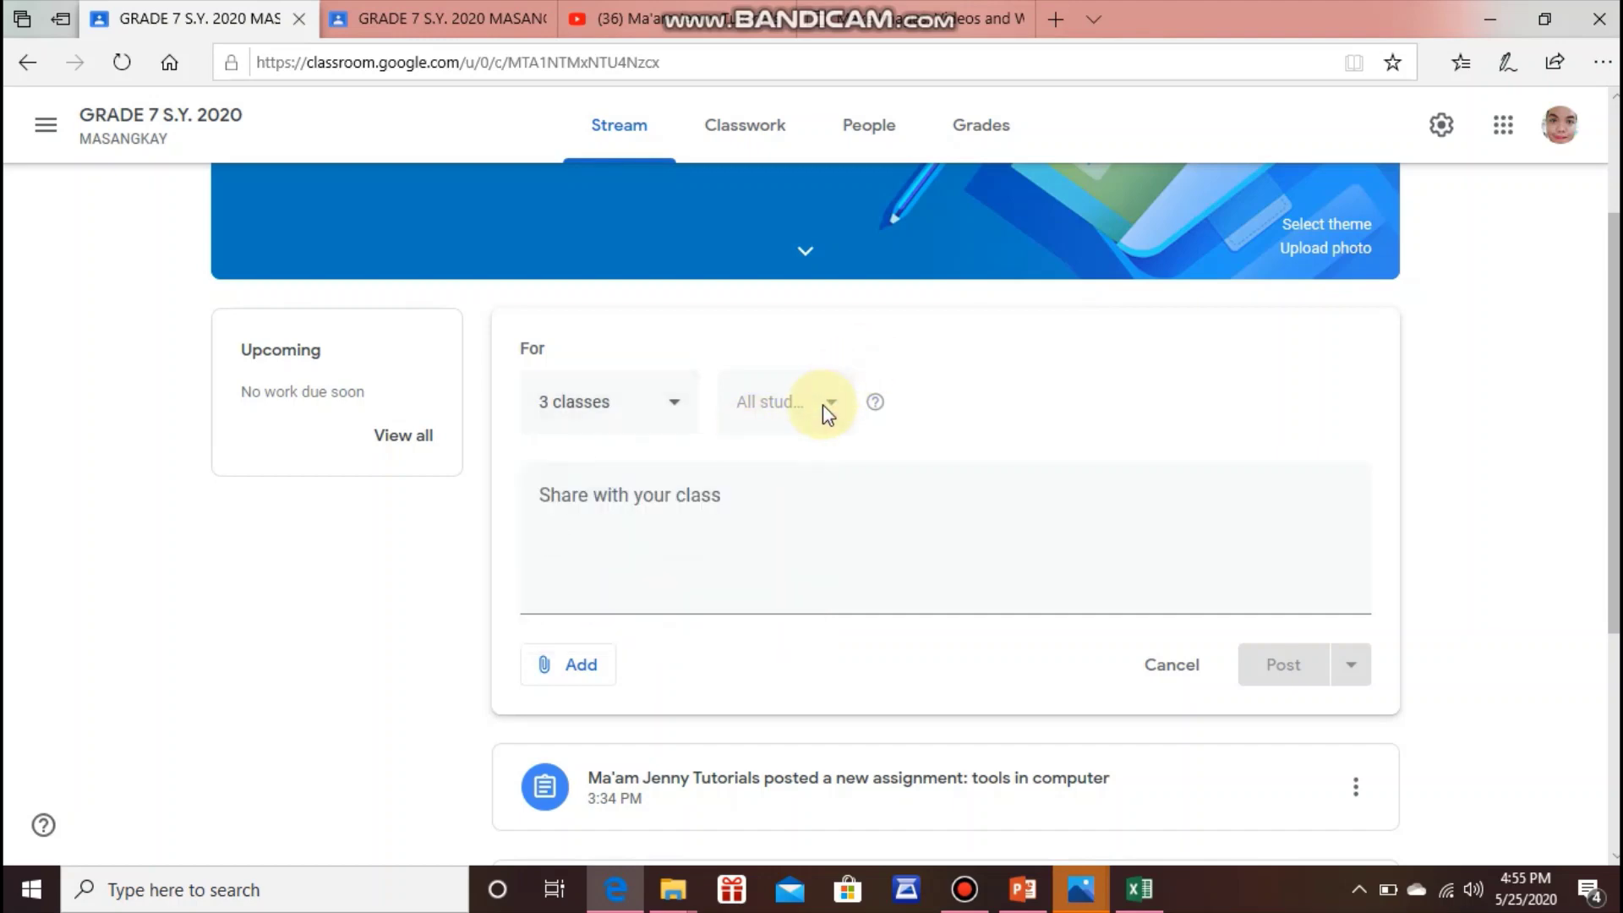
- Write the announcement text "RESEARH ABOUT TOOLS AND EQUIPMENT IN CAREGIVING."
{"action": "left_click", "coordinate": [606, 586]}
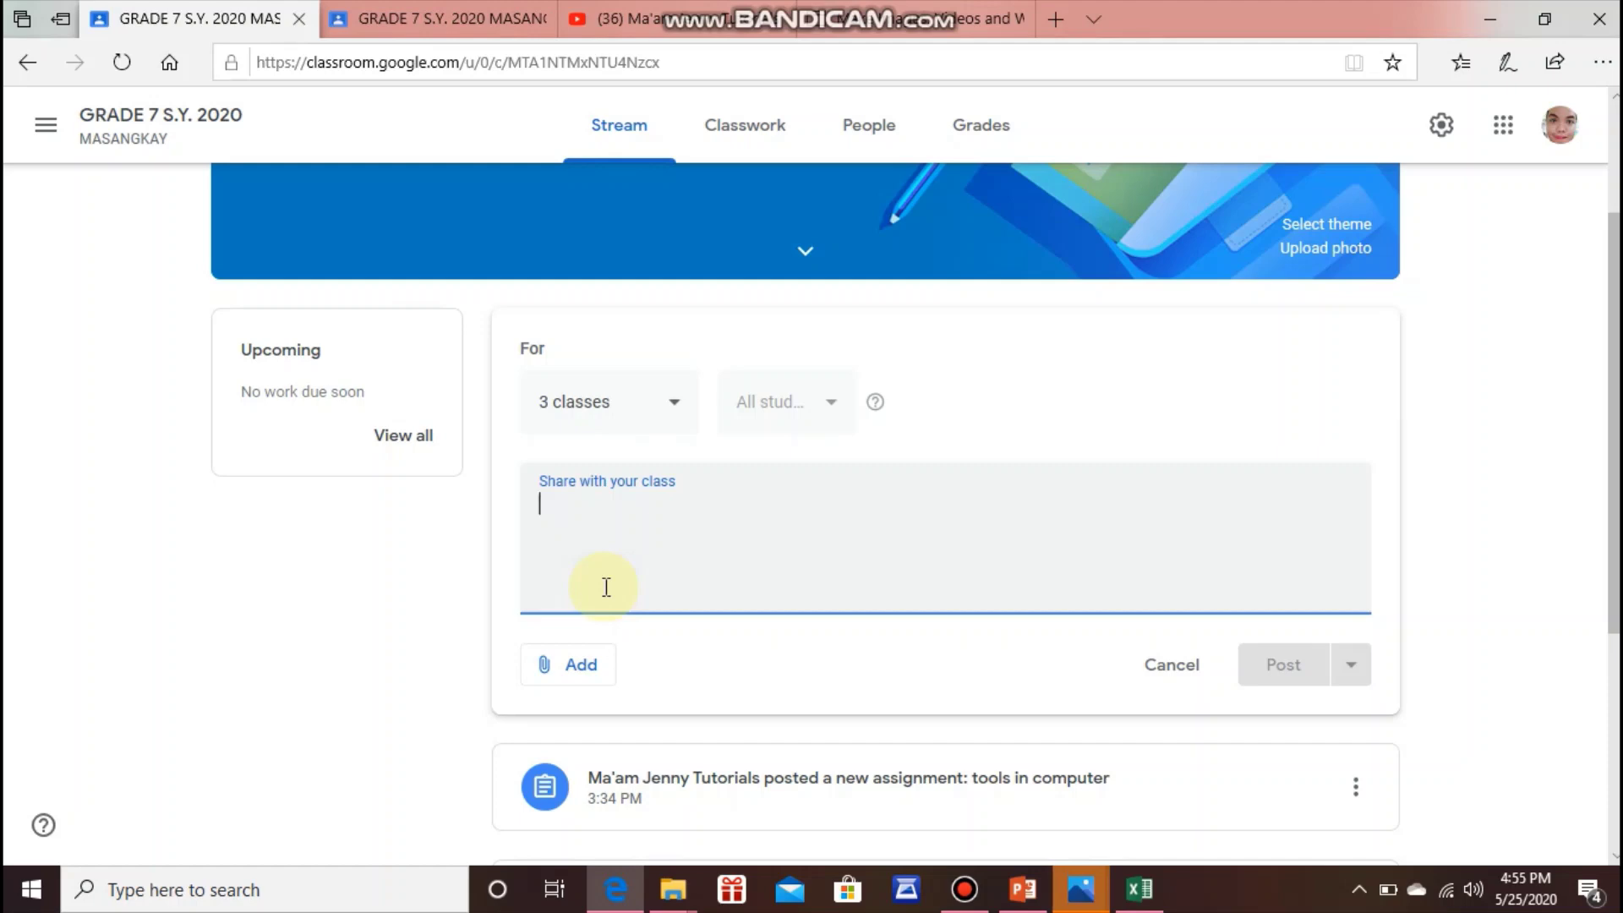
{"action": "type", "text": "RESEAR"}
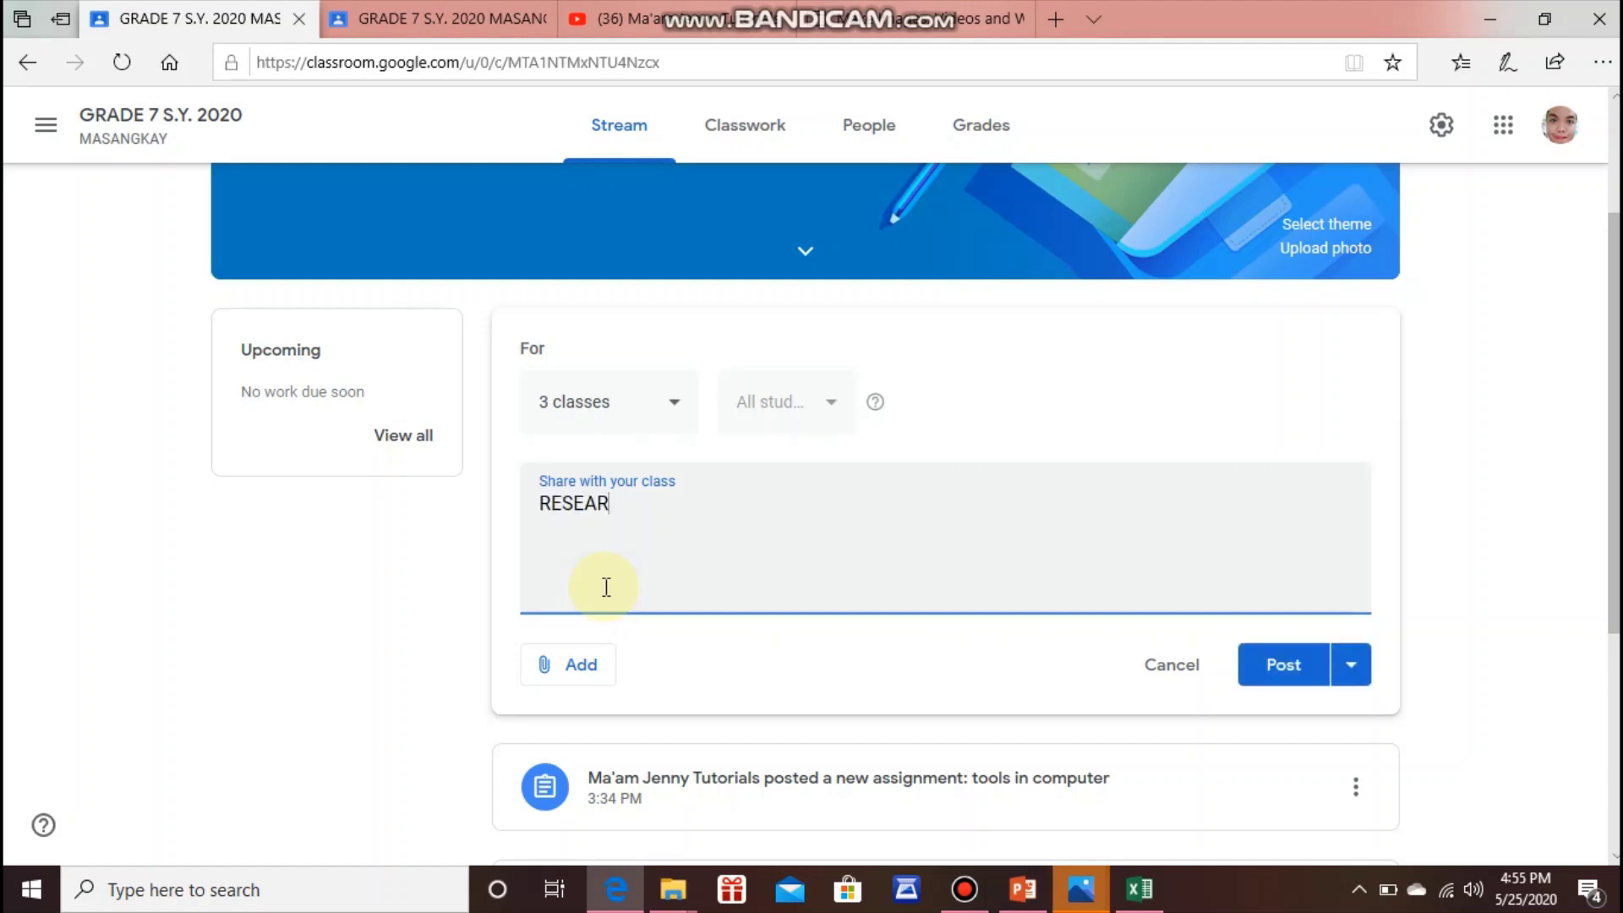
{"action": "type", "text": "H ABOUT TOOLS A"}
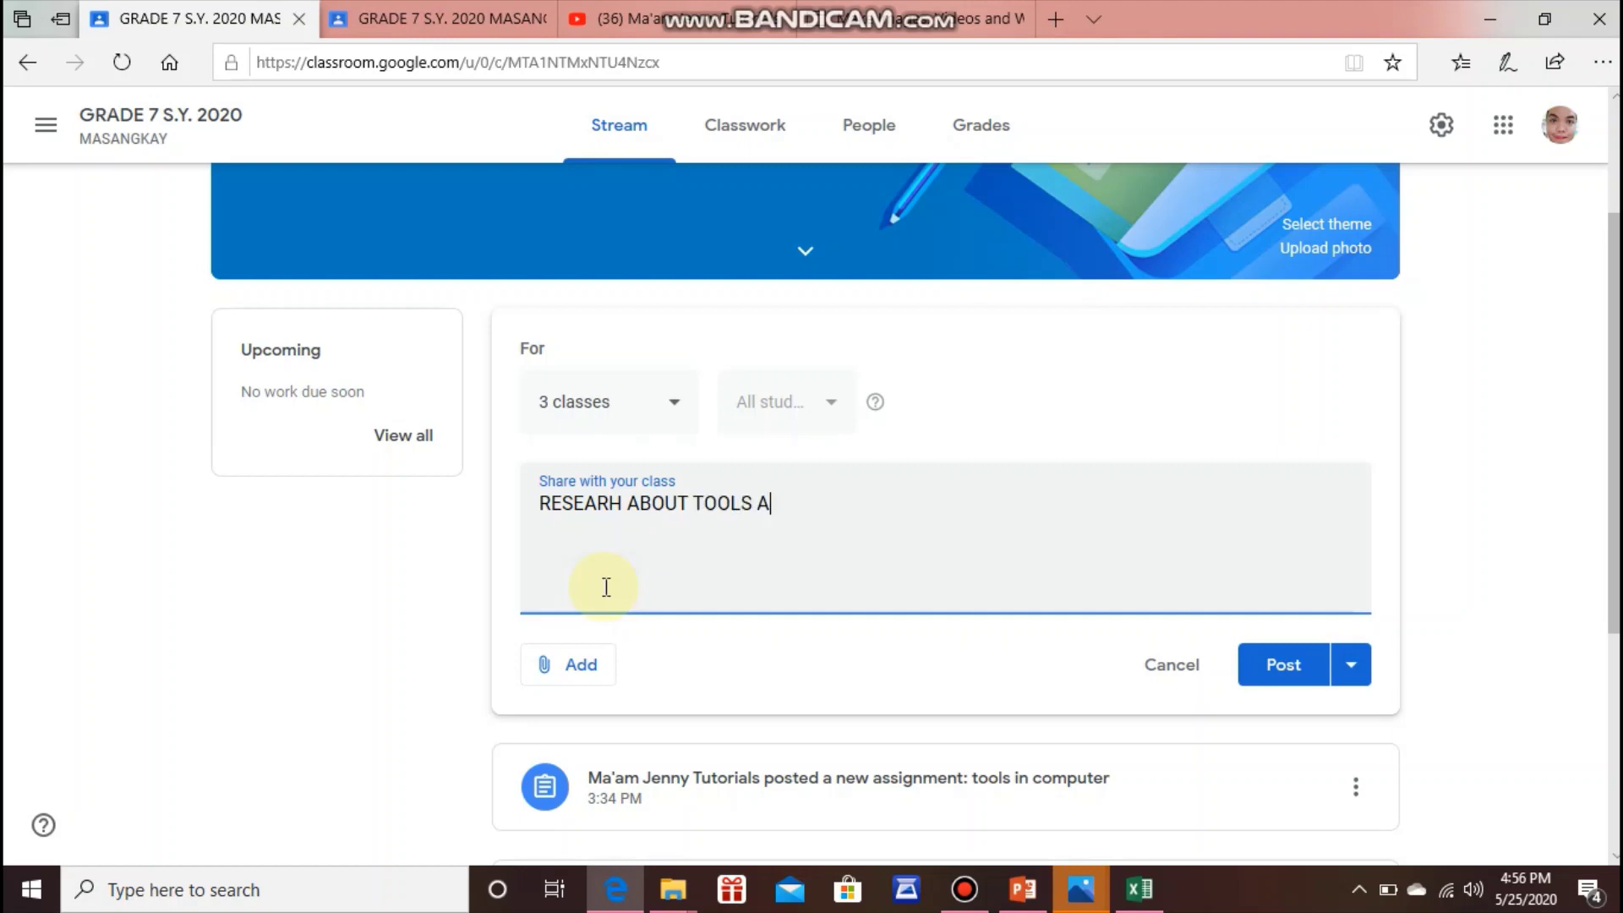
{"action": "type", "text": "ND EQUIPMENT"}
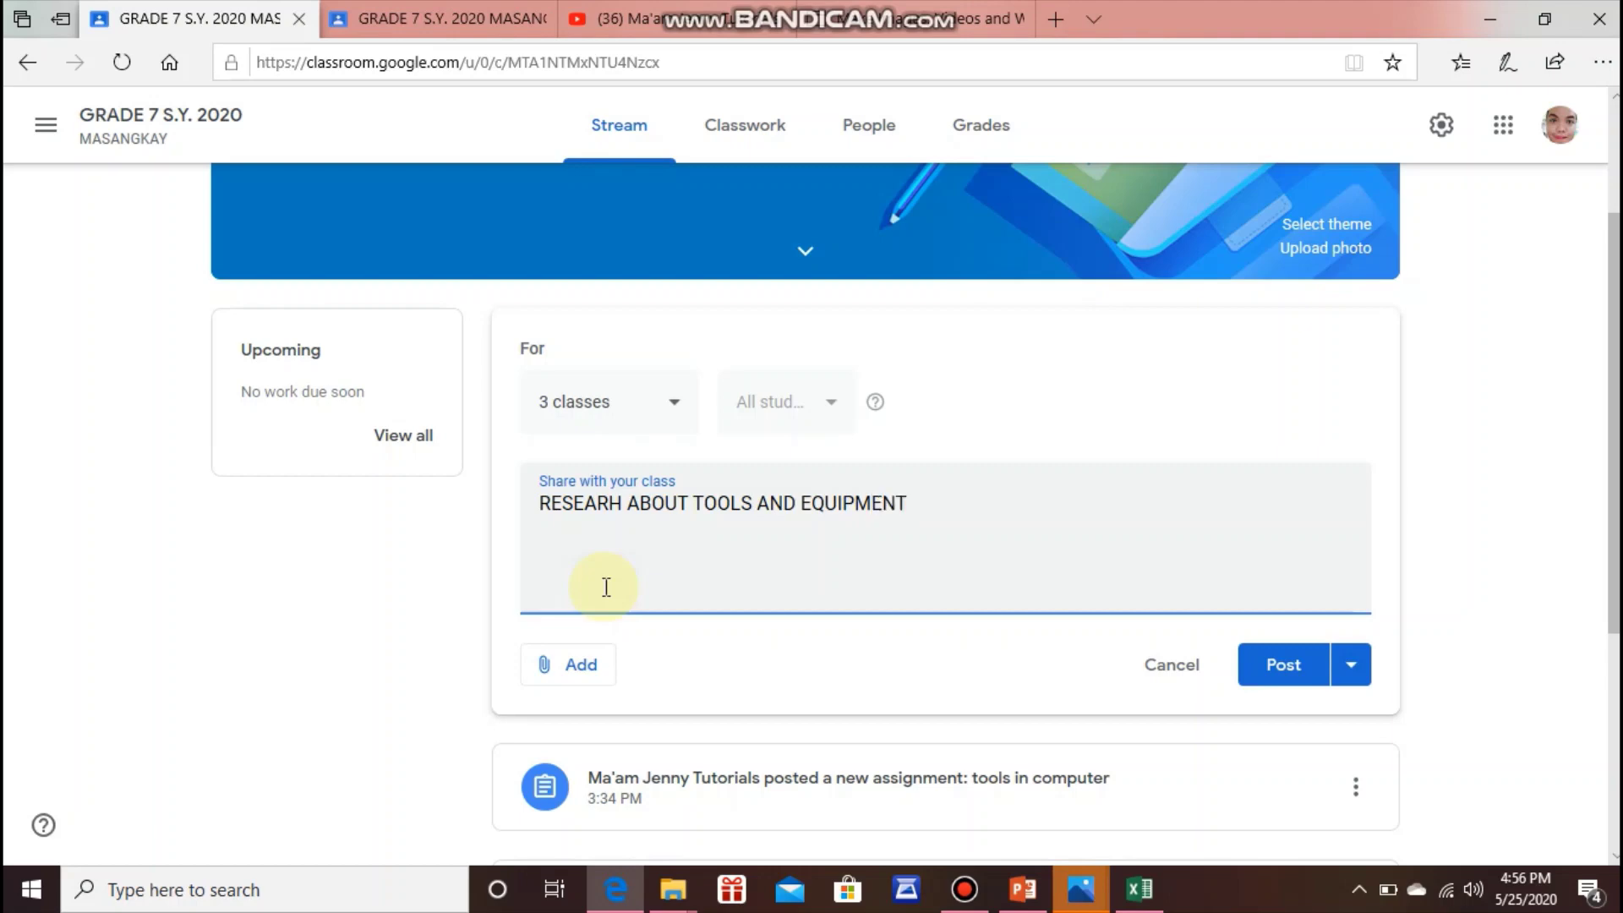
{"action": "type", "text": " IN CAREGIVIN"}
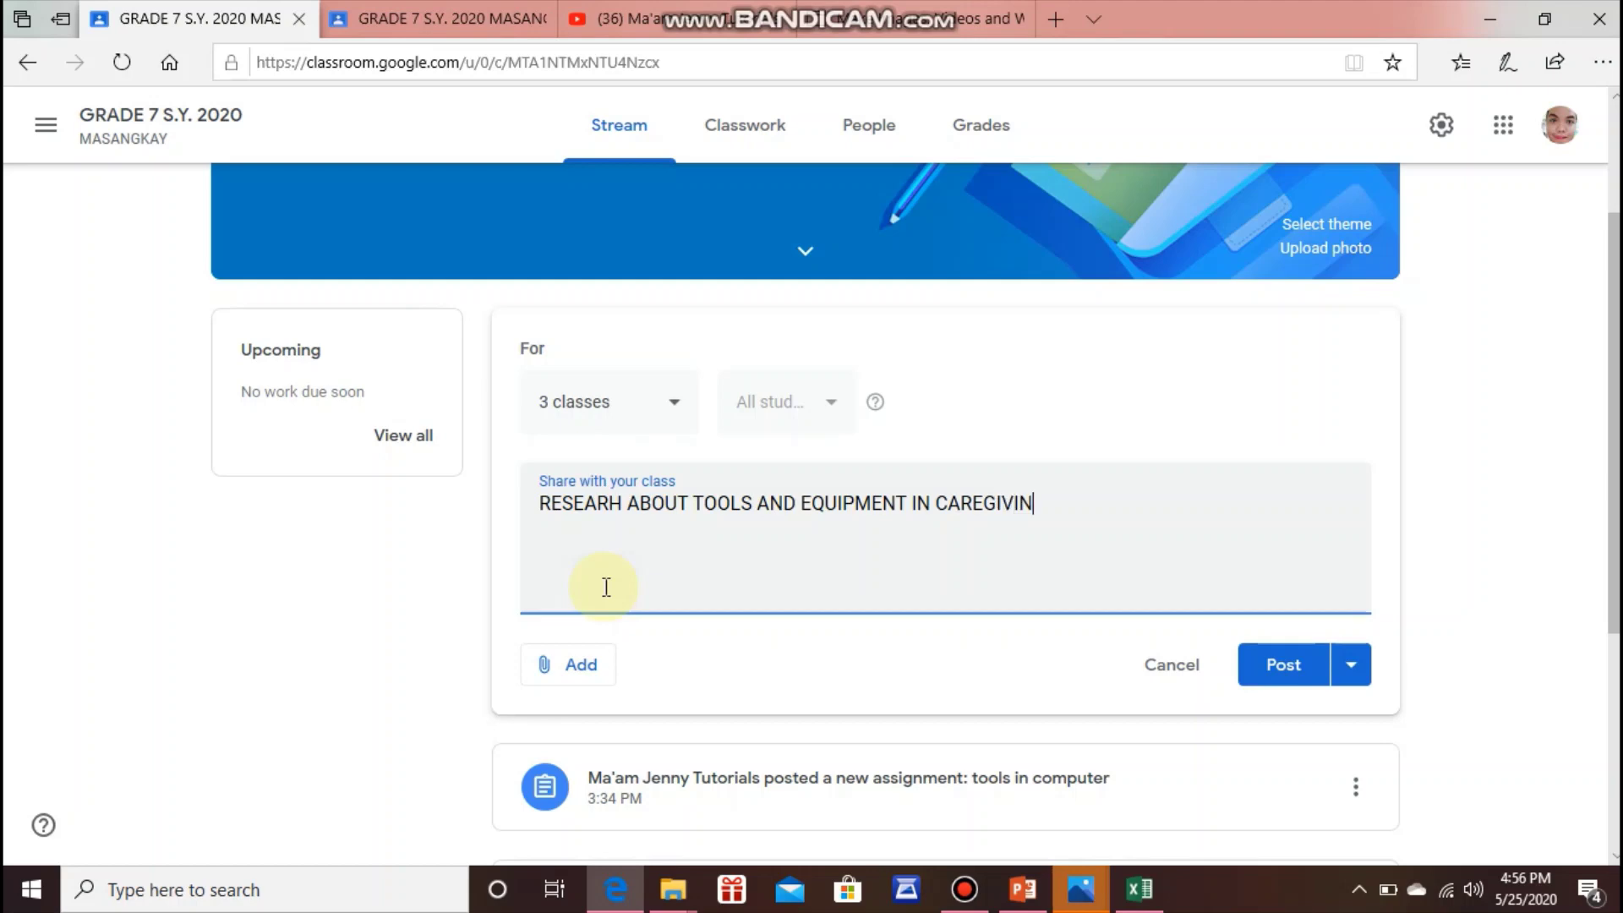
{"action": "type", "text": "G."}
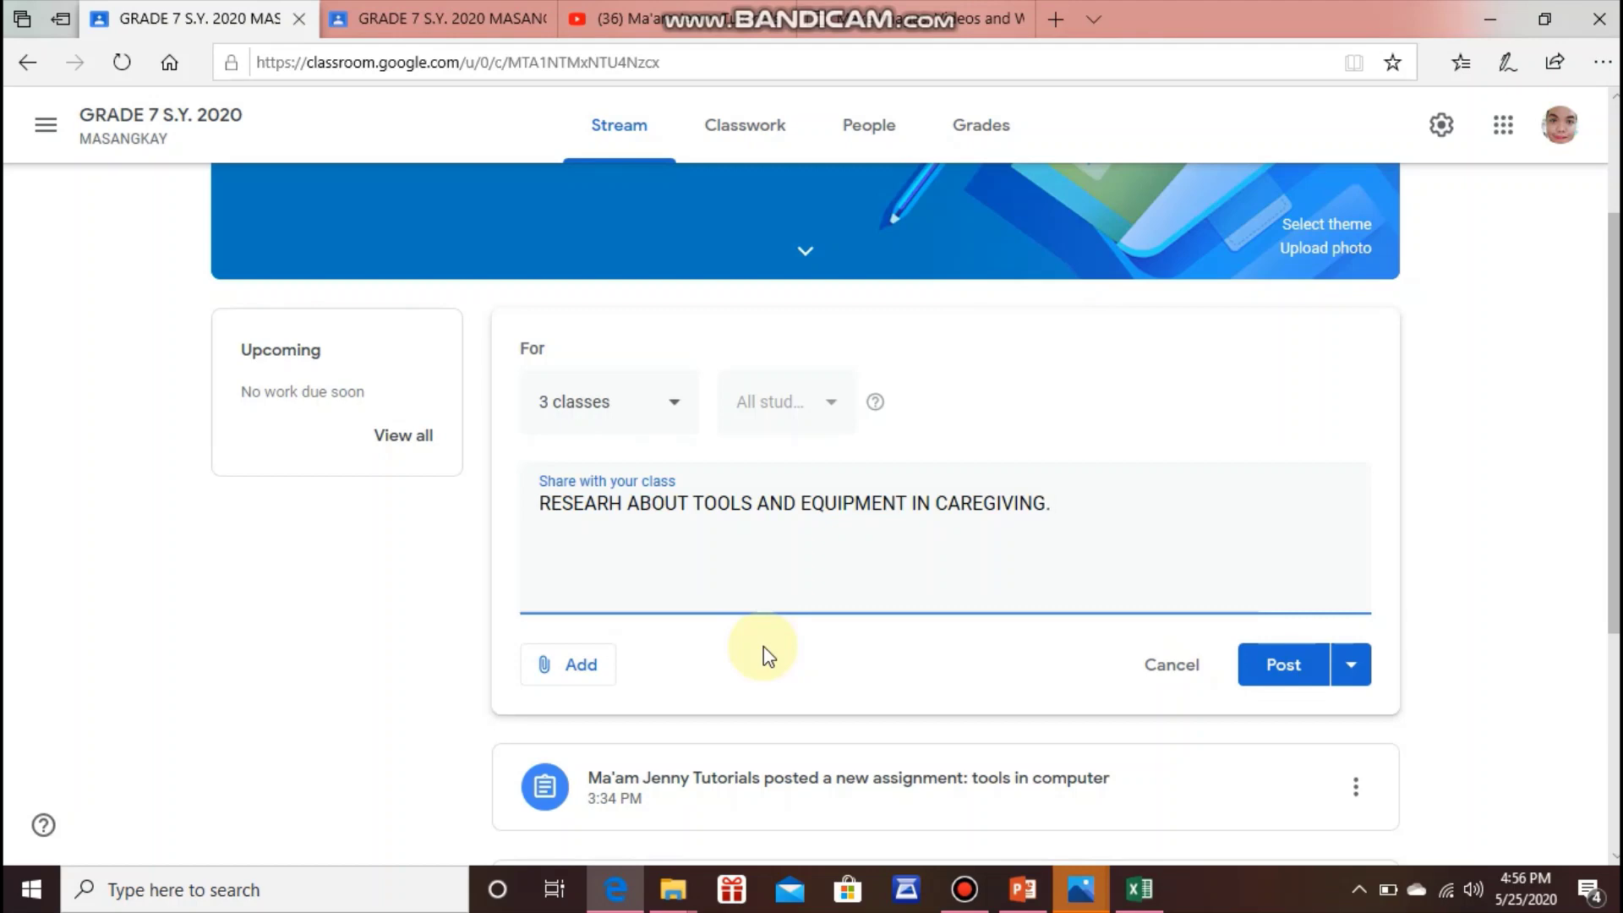
- Search YouTube for "TOOLS IN CAREGIVING", attach the "TLE 8 - Caregiving Tools, Equipment and Paraphernalia" video and post the announcement
{"action": "left_click", "coordinate": [585, 667]}
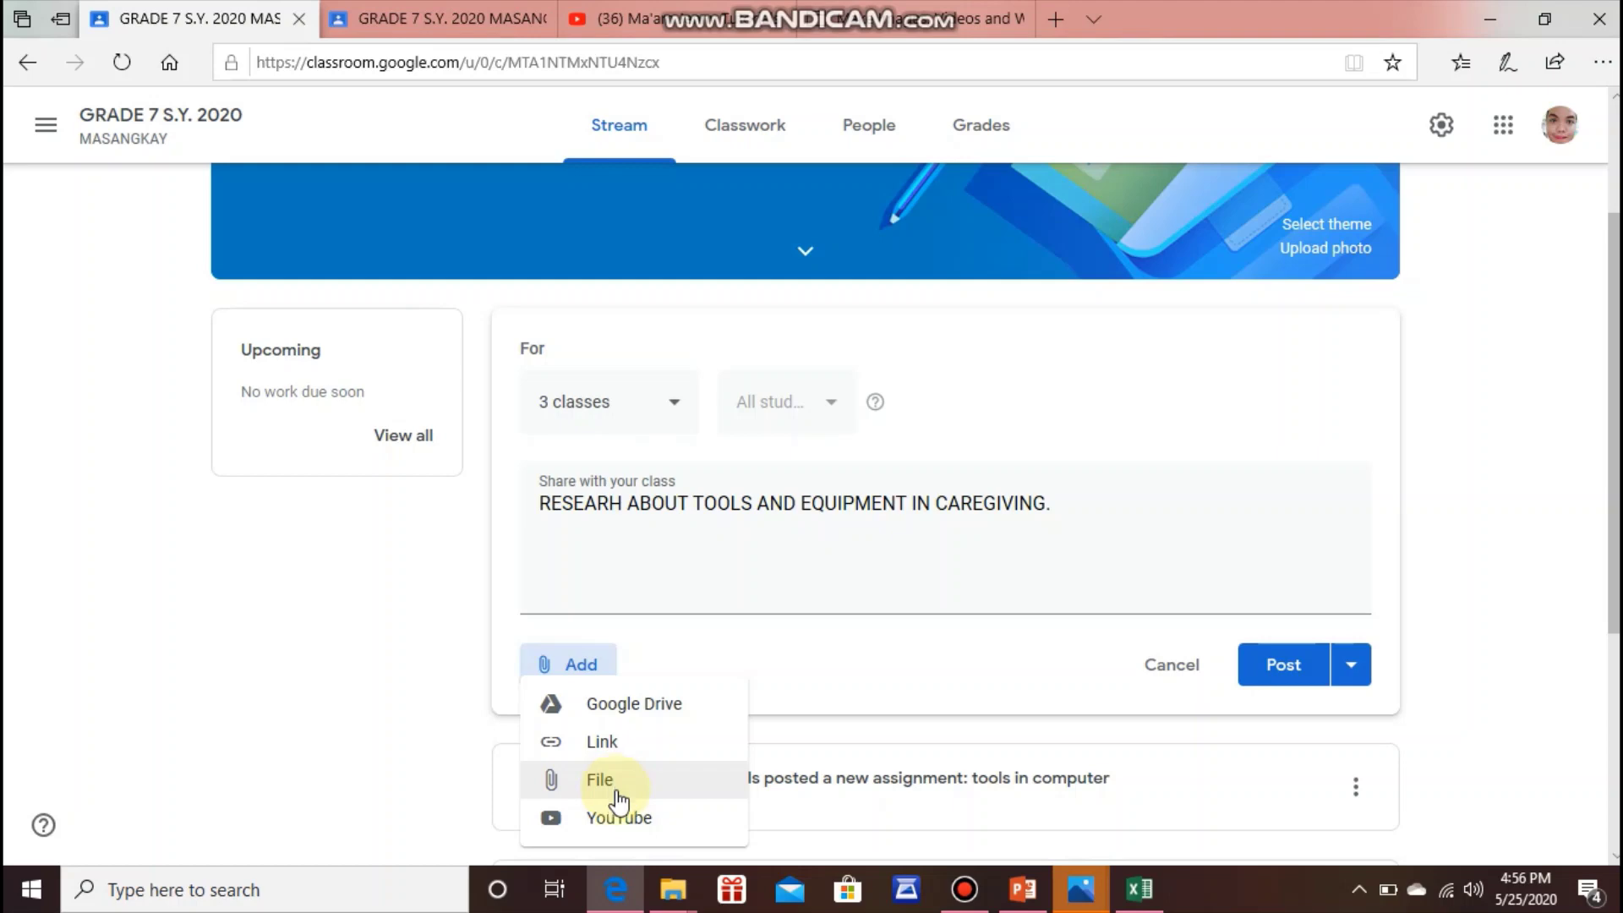
{"action": "left_click", "coordinate": [619, 818]}
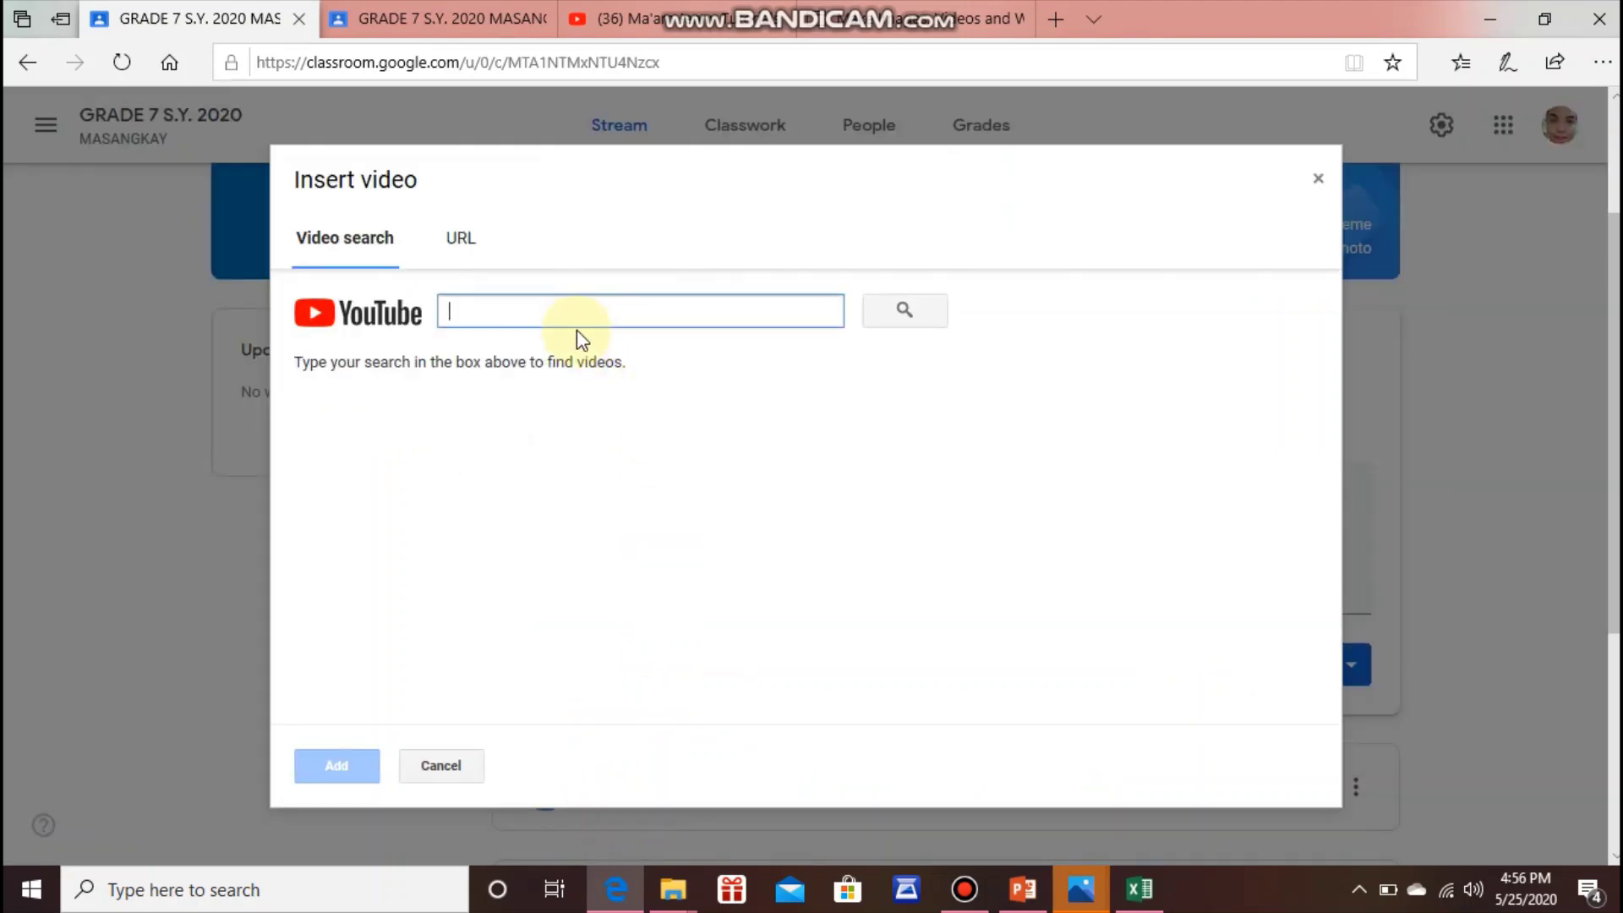
{"action": "type", "text": "TOO"}
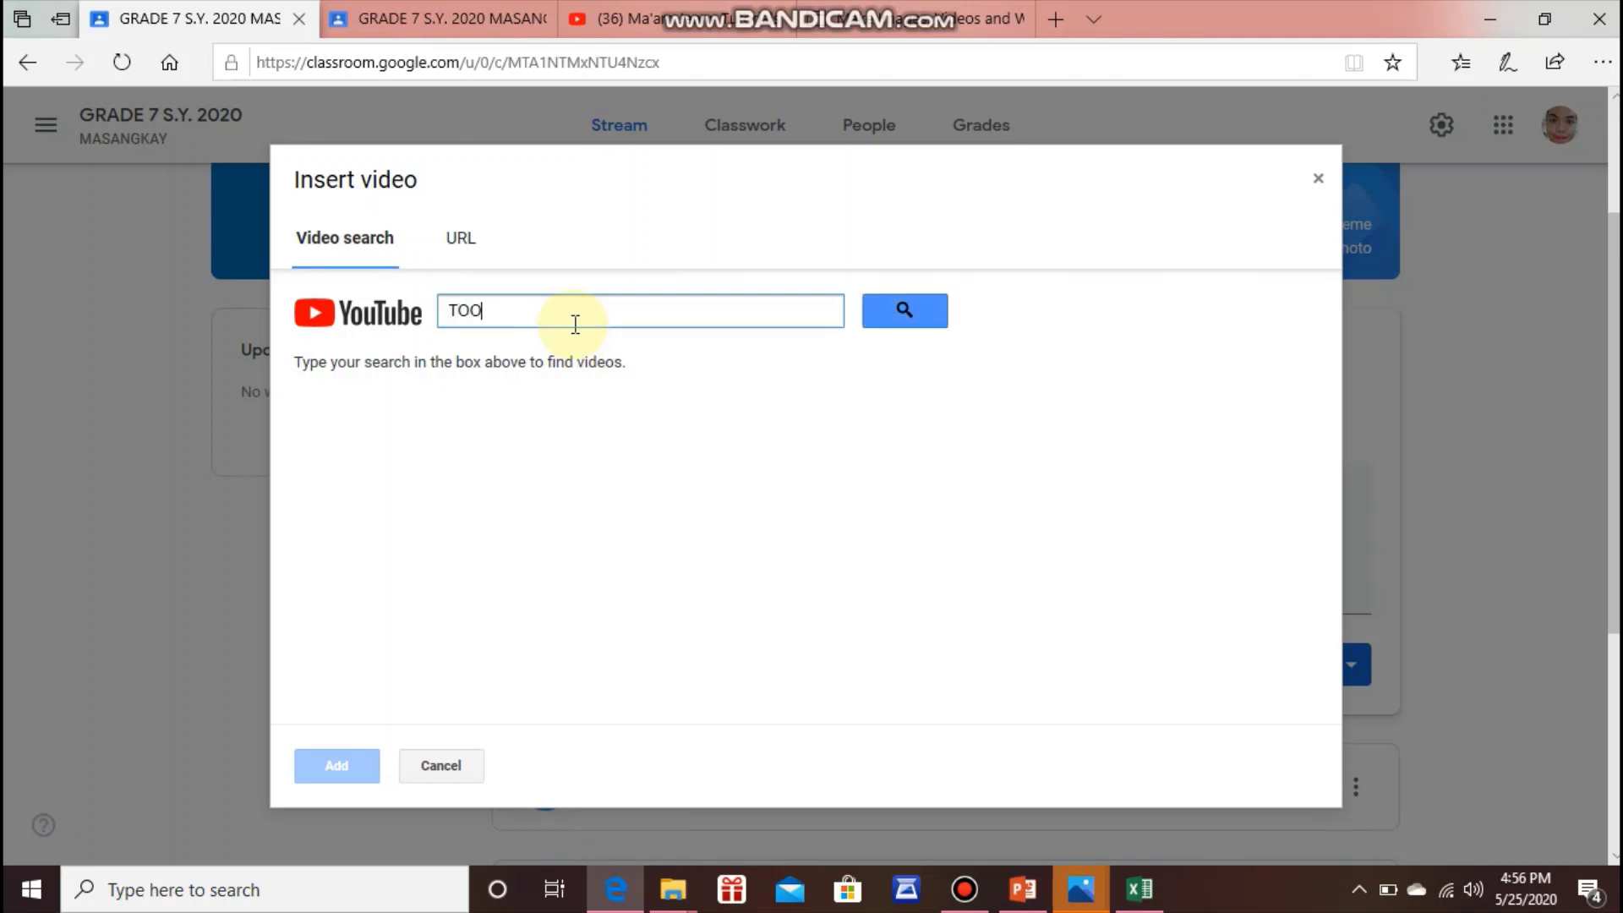
{"action": "type", "text": "LS IN CAREGIVING"}
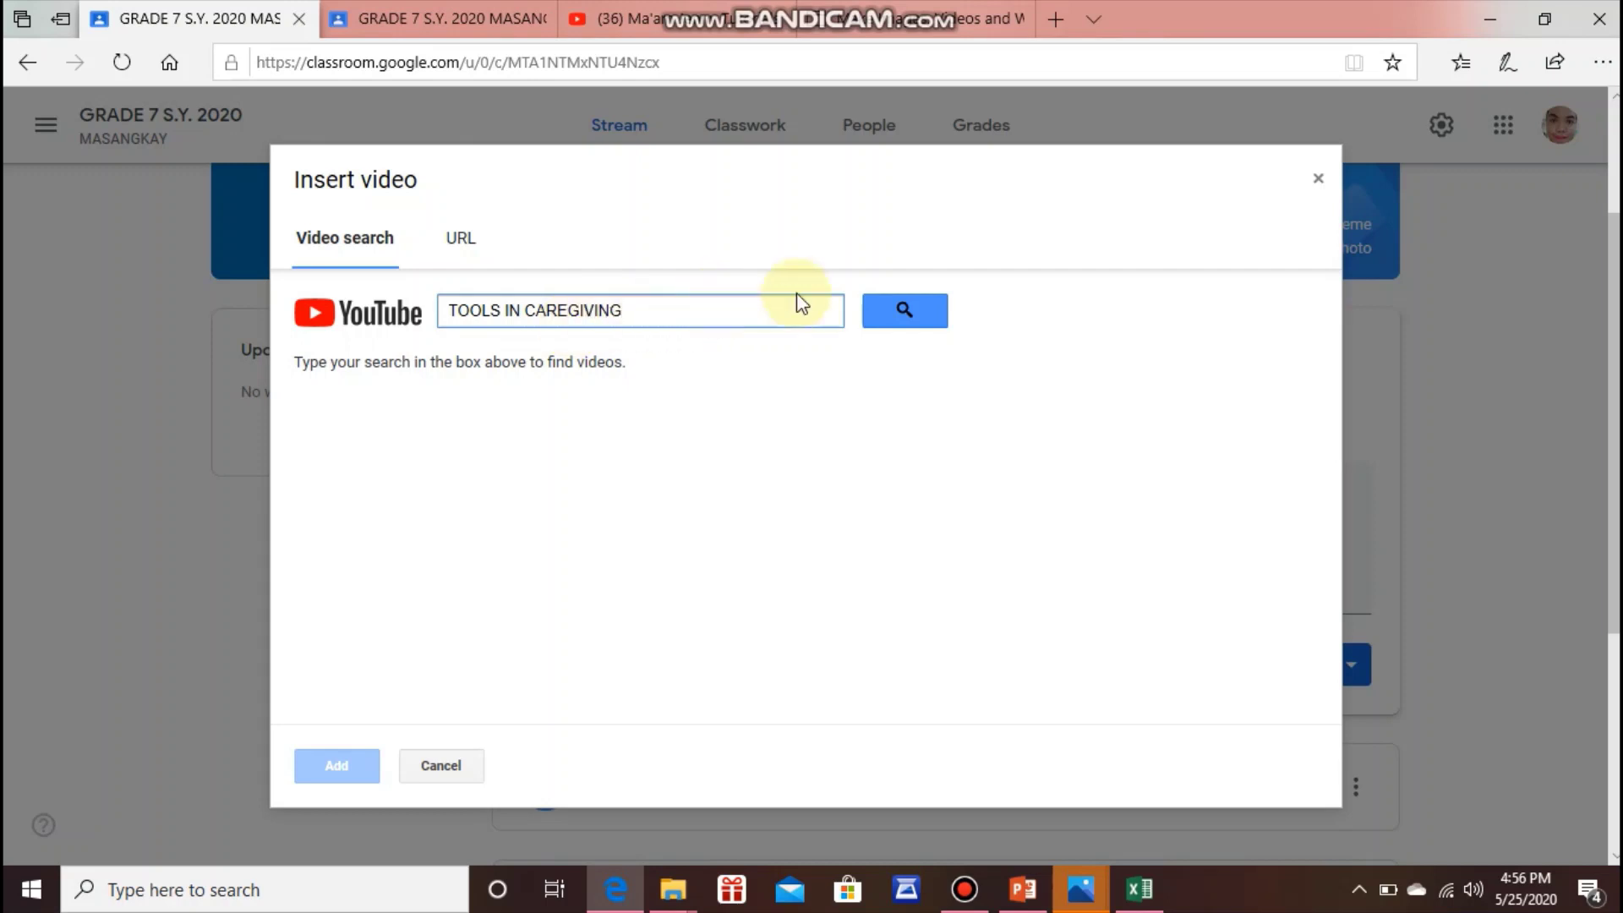
{"action": "left_click", "coordinate": [892, 316]}
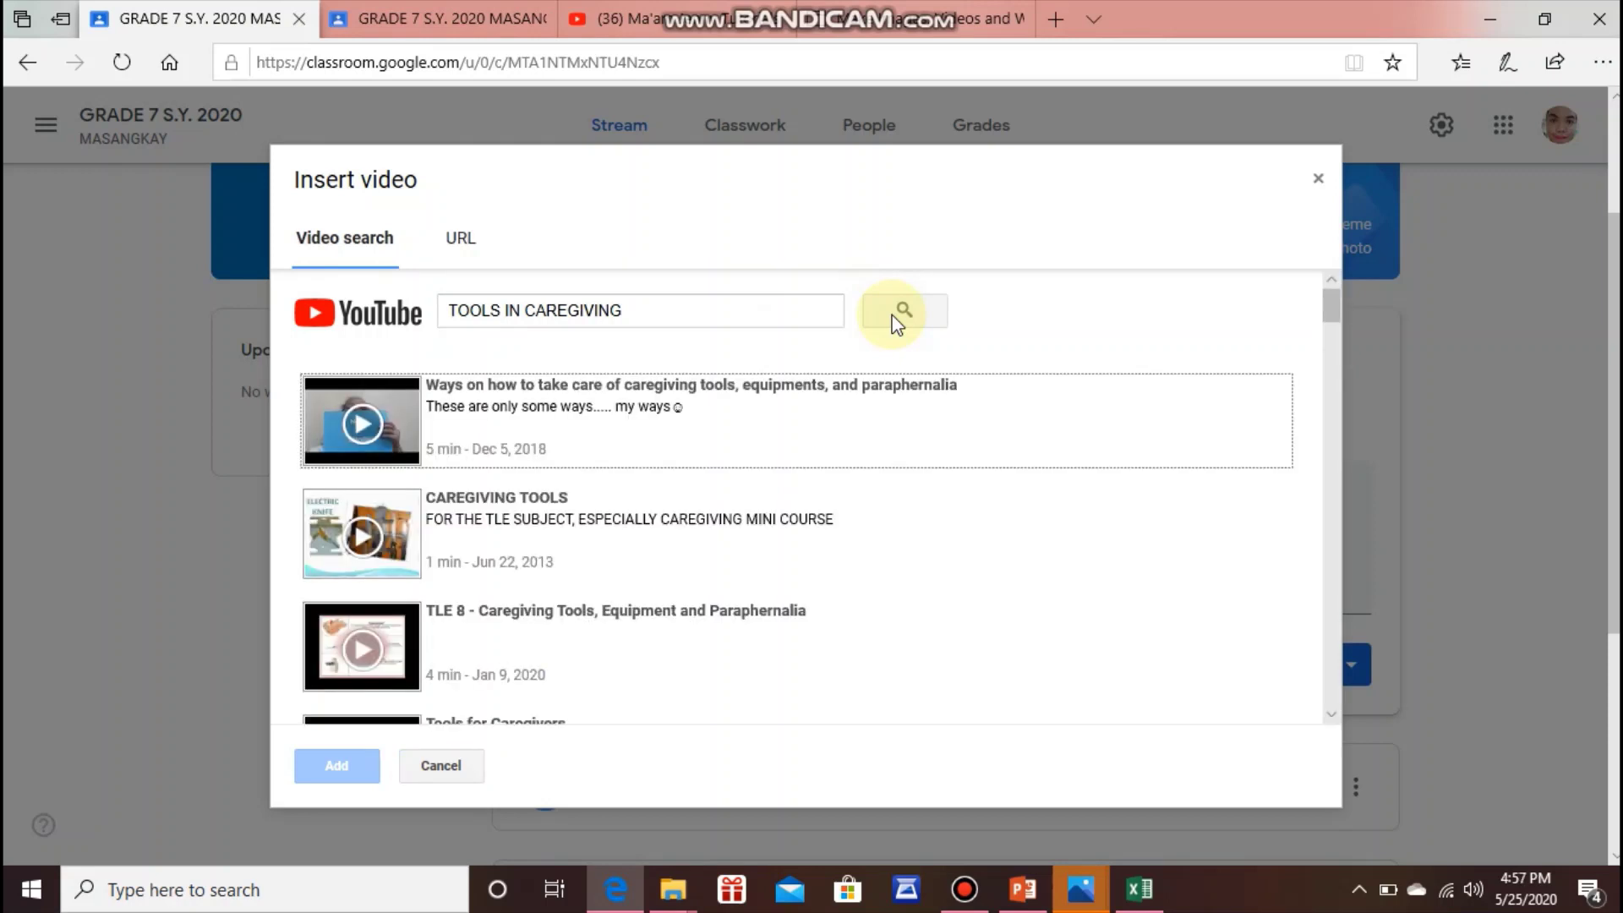
{"action": "left_click", "coordinate": [684, 531]}
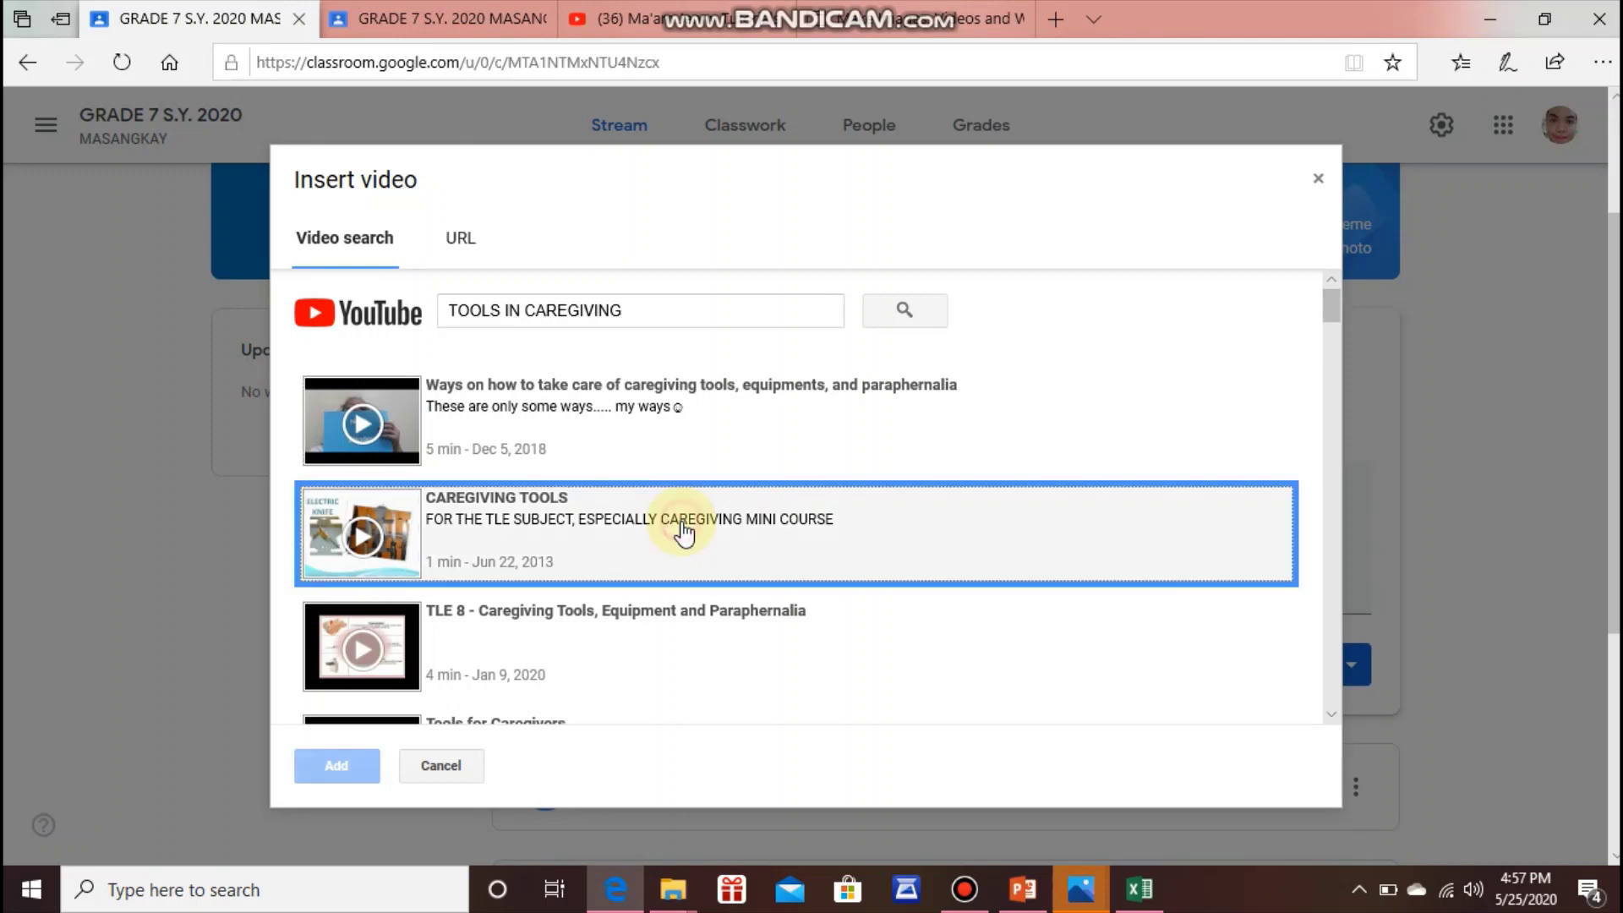
{"action": "left_click", "coordinate": [564, 632]}
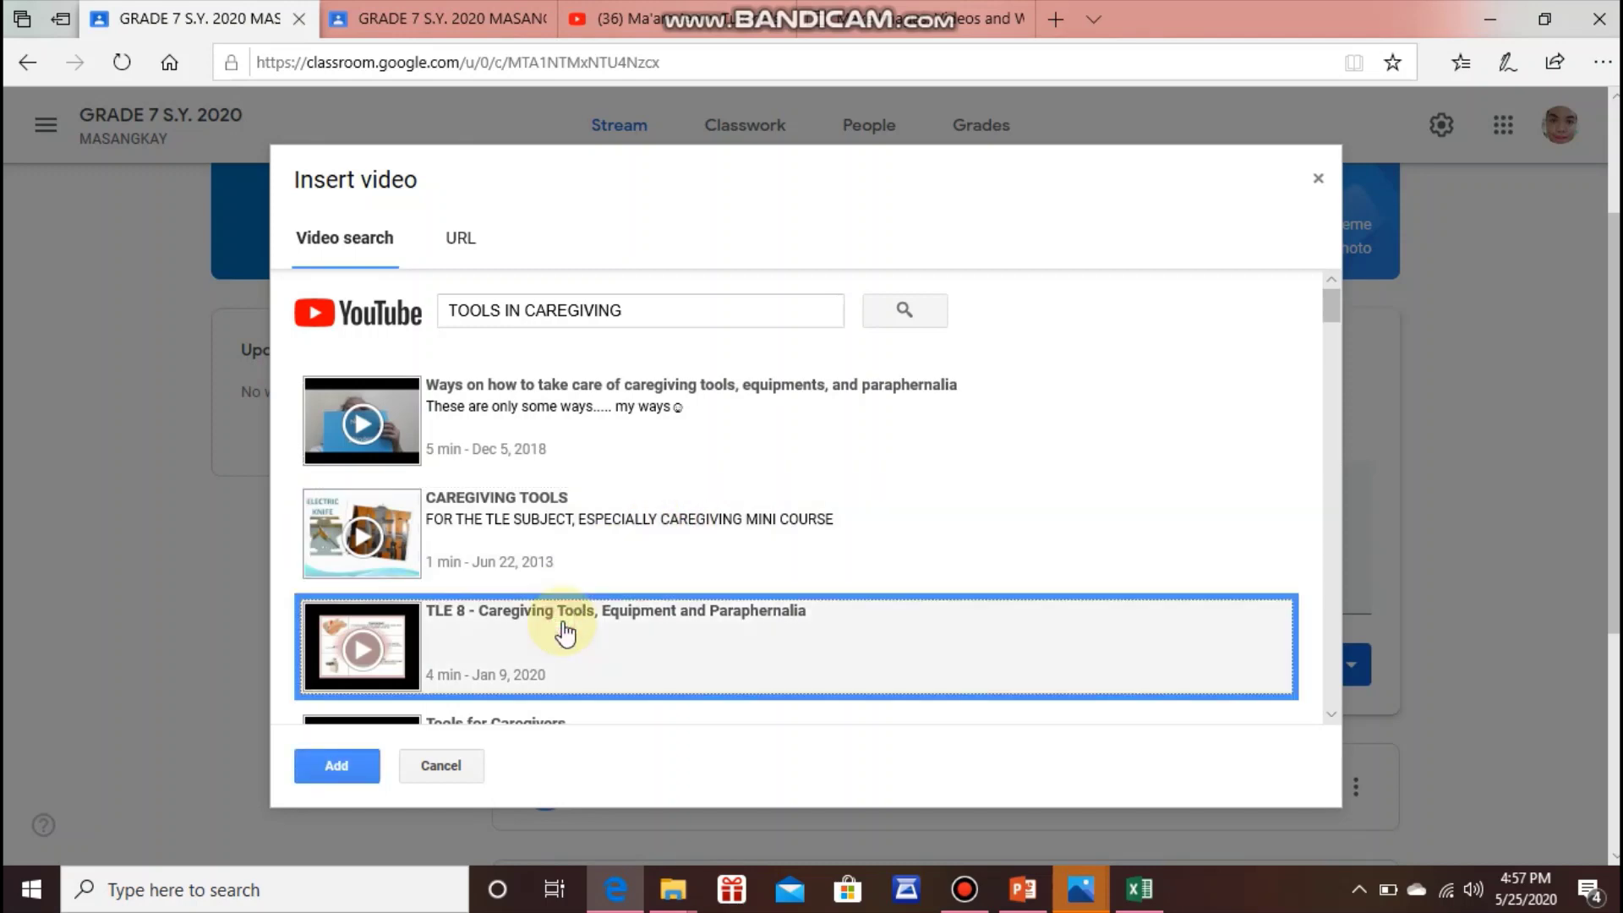
{"action": "left_click", "coordinate": [347, 764]}
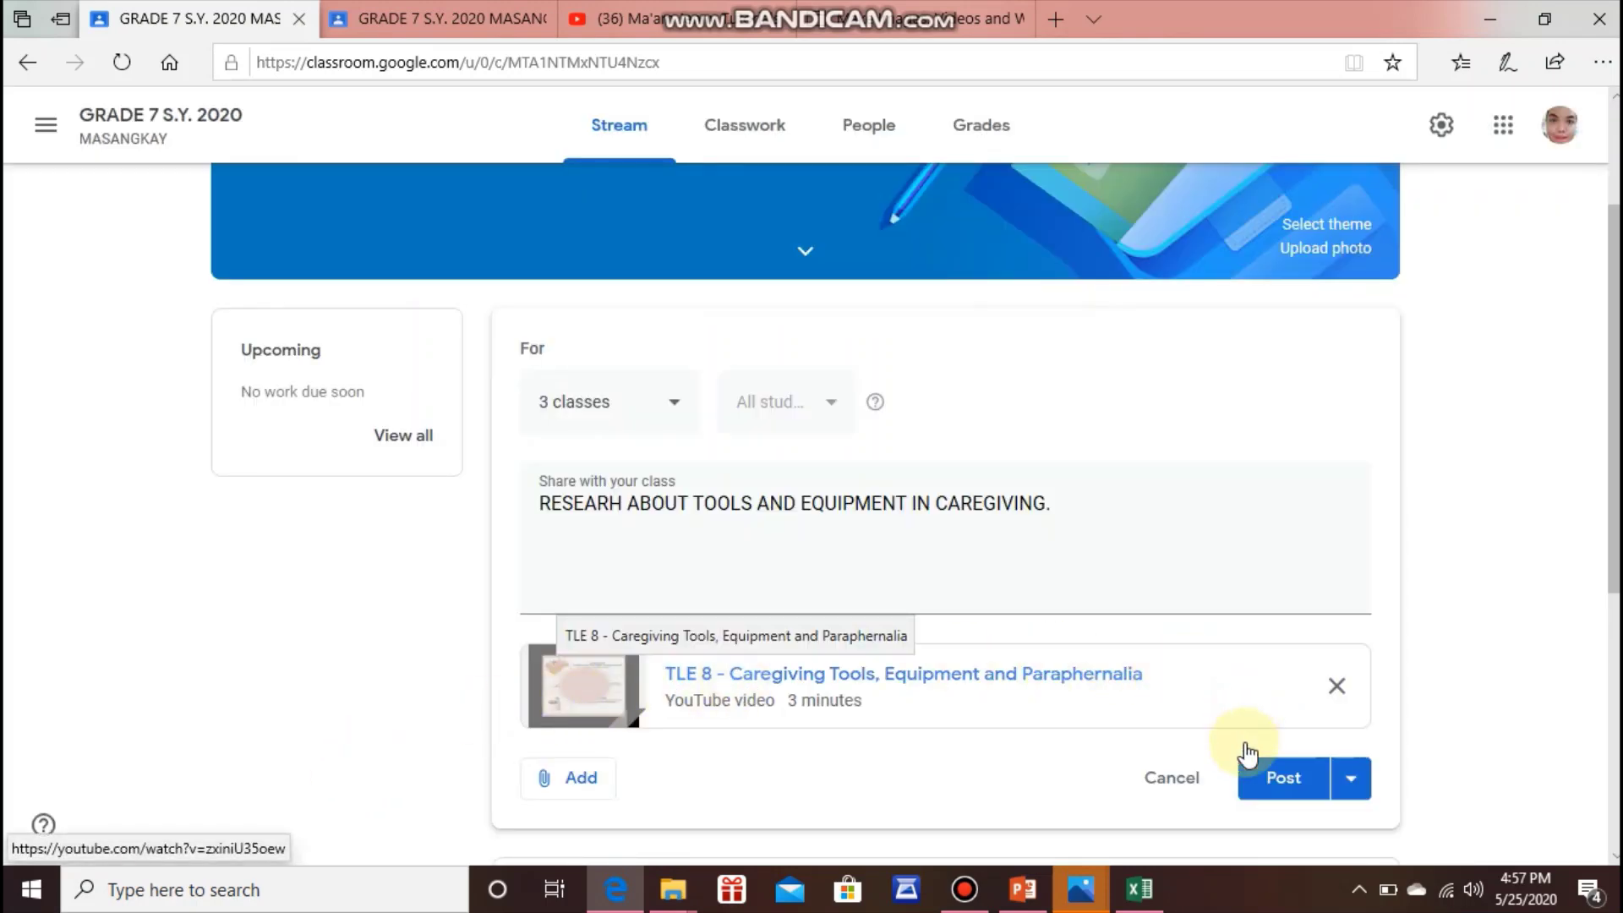
{"action": "left_click", "coordinate": [1262, 777]}
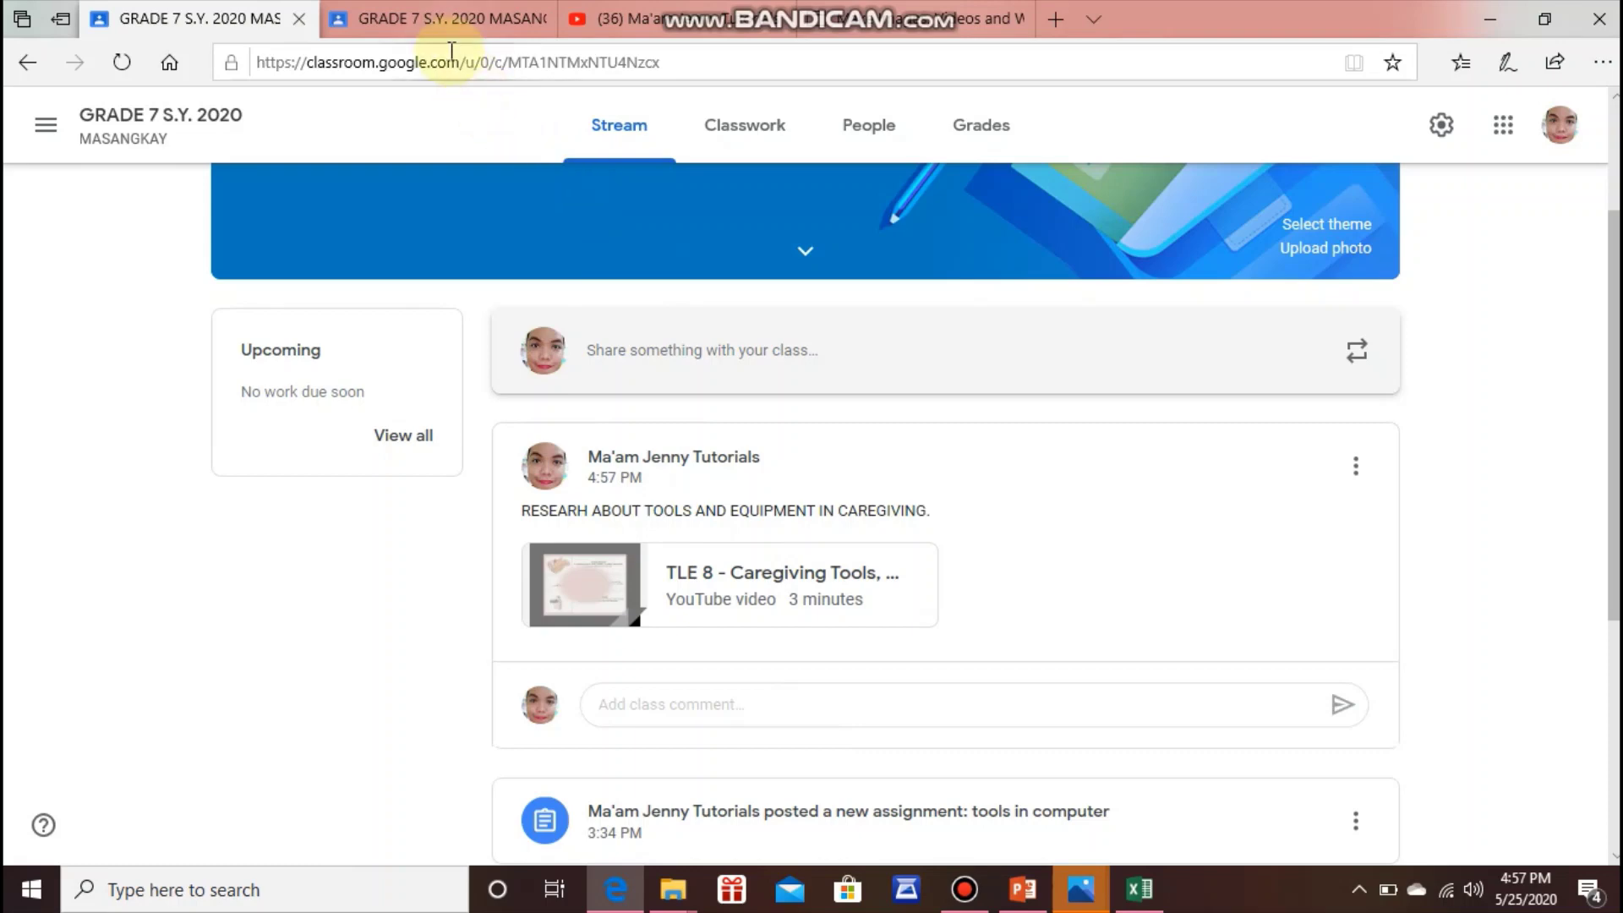
- Switch to the student's class page and reload its Stream to view the new announcement
{"action": "left_click", "coordinate": [441, 20]}
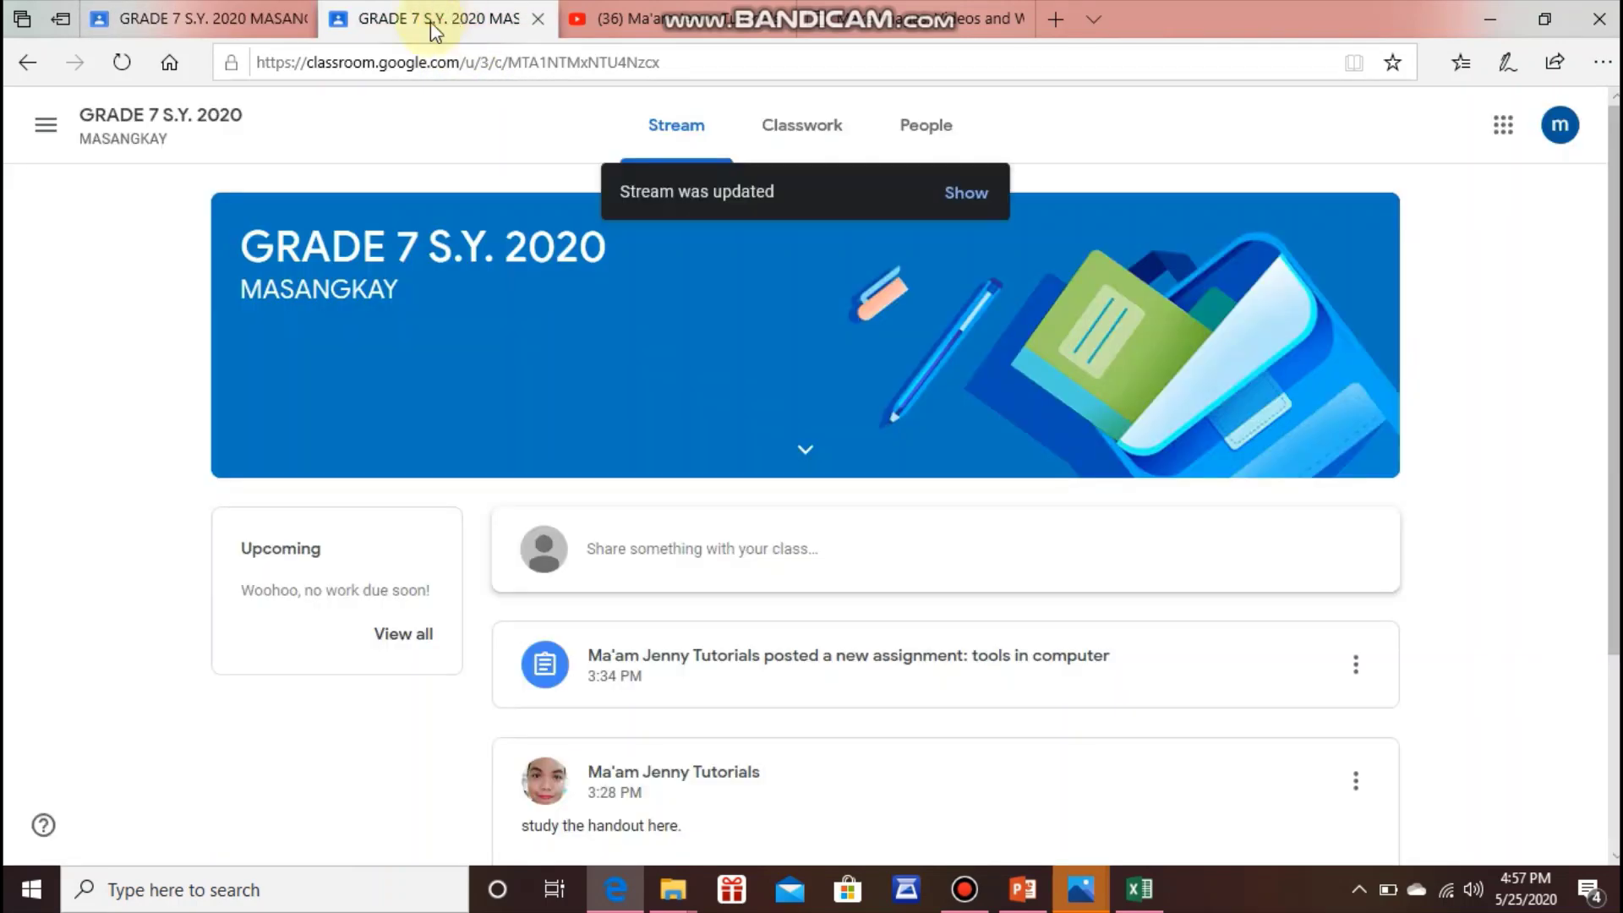
{"action": "left_click", "coordinate": [470, 321]}
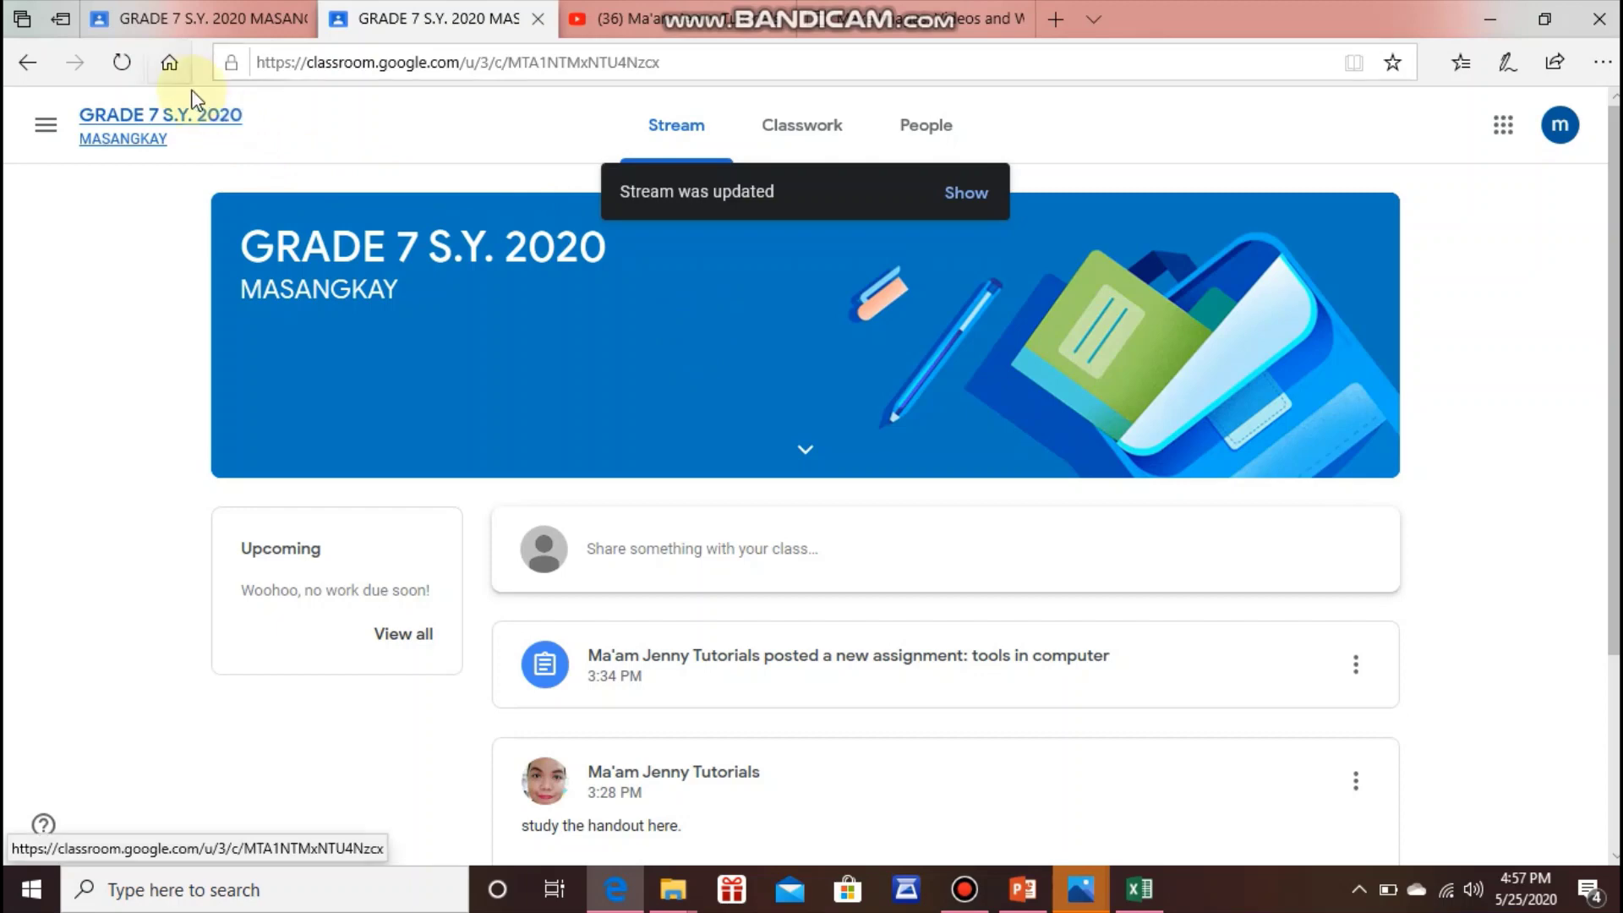
{"action": "left_click", "coordinate": [122, 62]}
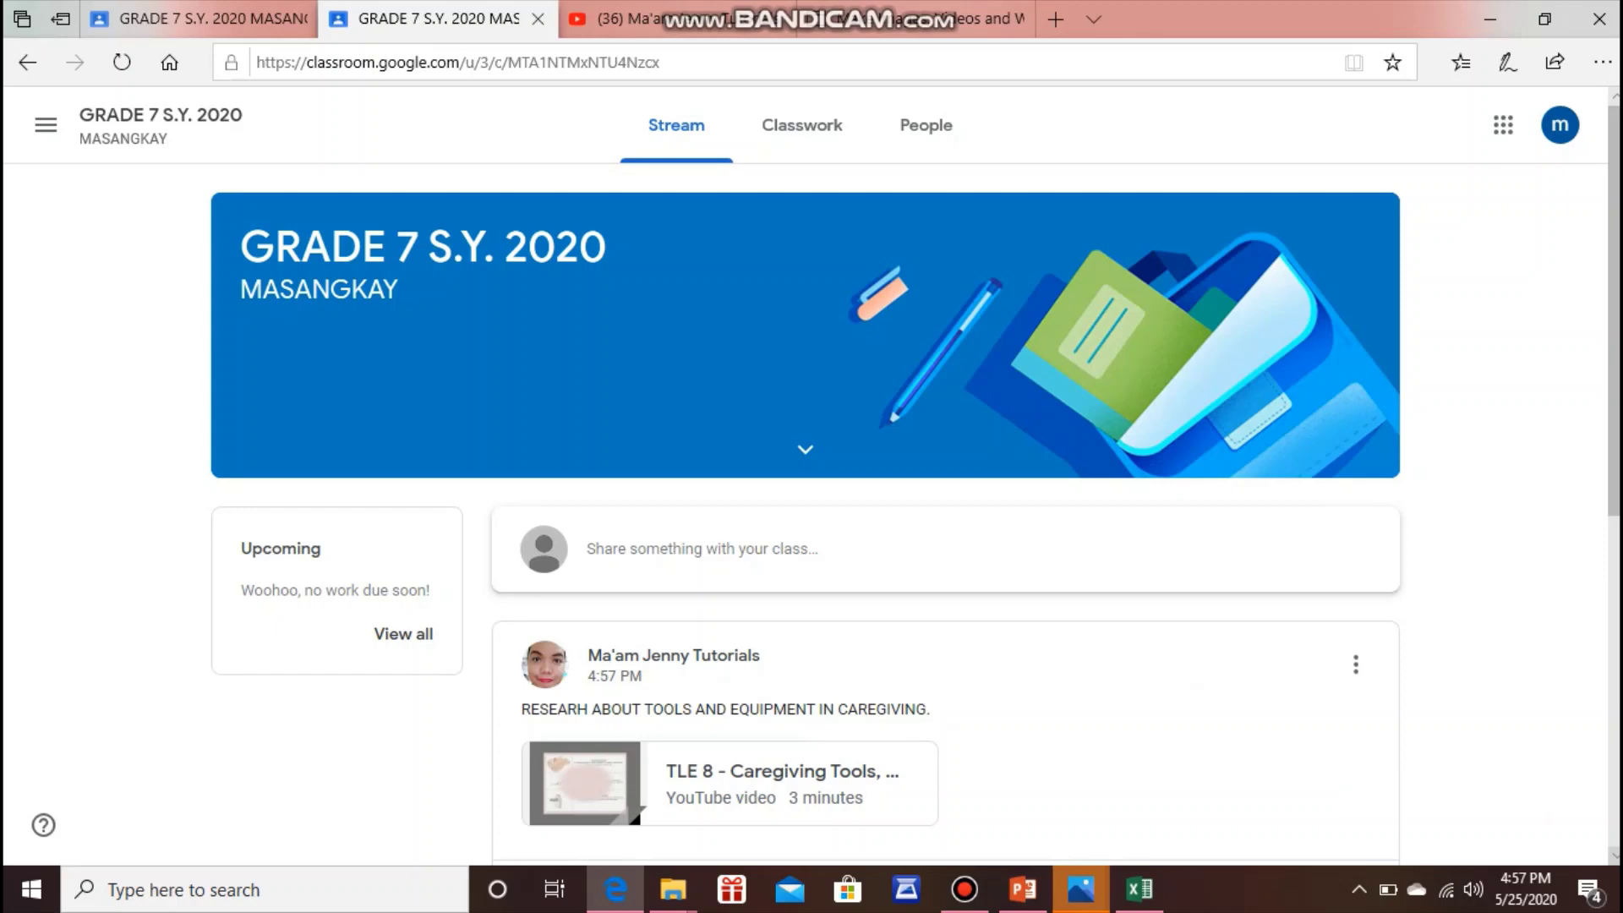
- Post the class comment "MAAM PANUNUORIN PO YAN" on the caregiving tools announcement from the student account
{"action": "scroll", "coordinate": [1493, 529], "scroll_direction": "down", "scroll_amount": 5}
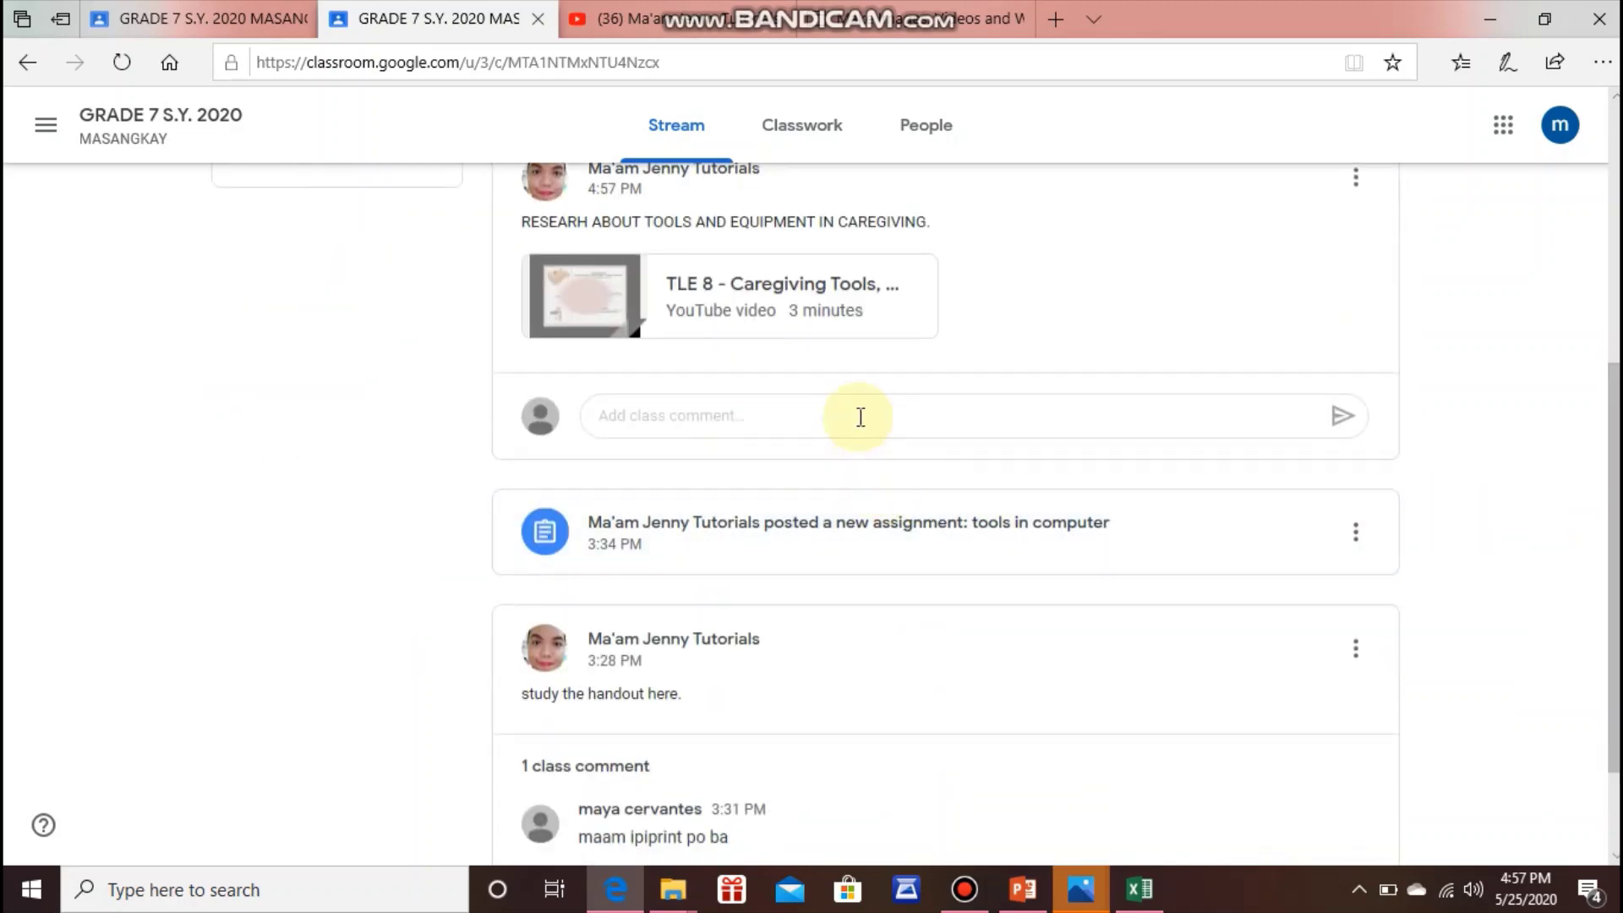
{"action": "left_click", "coordinate": [861, 417]}
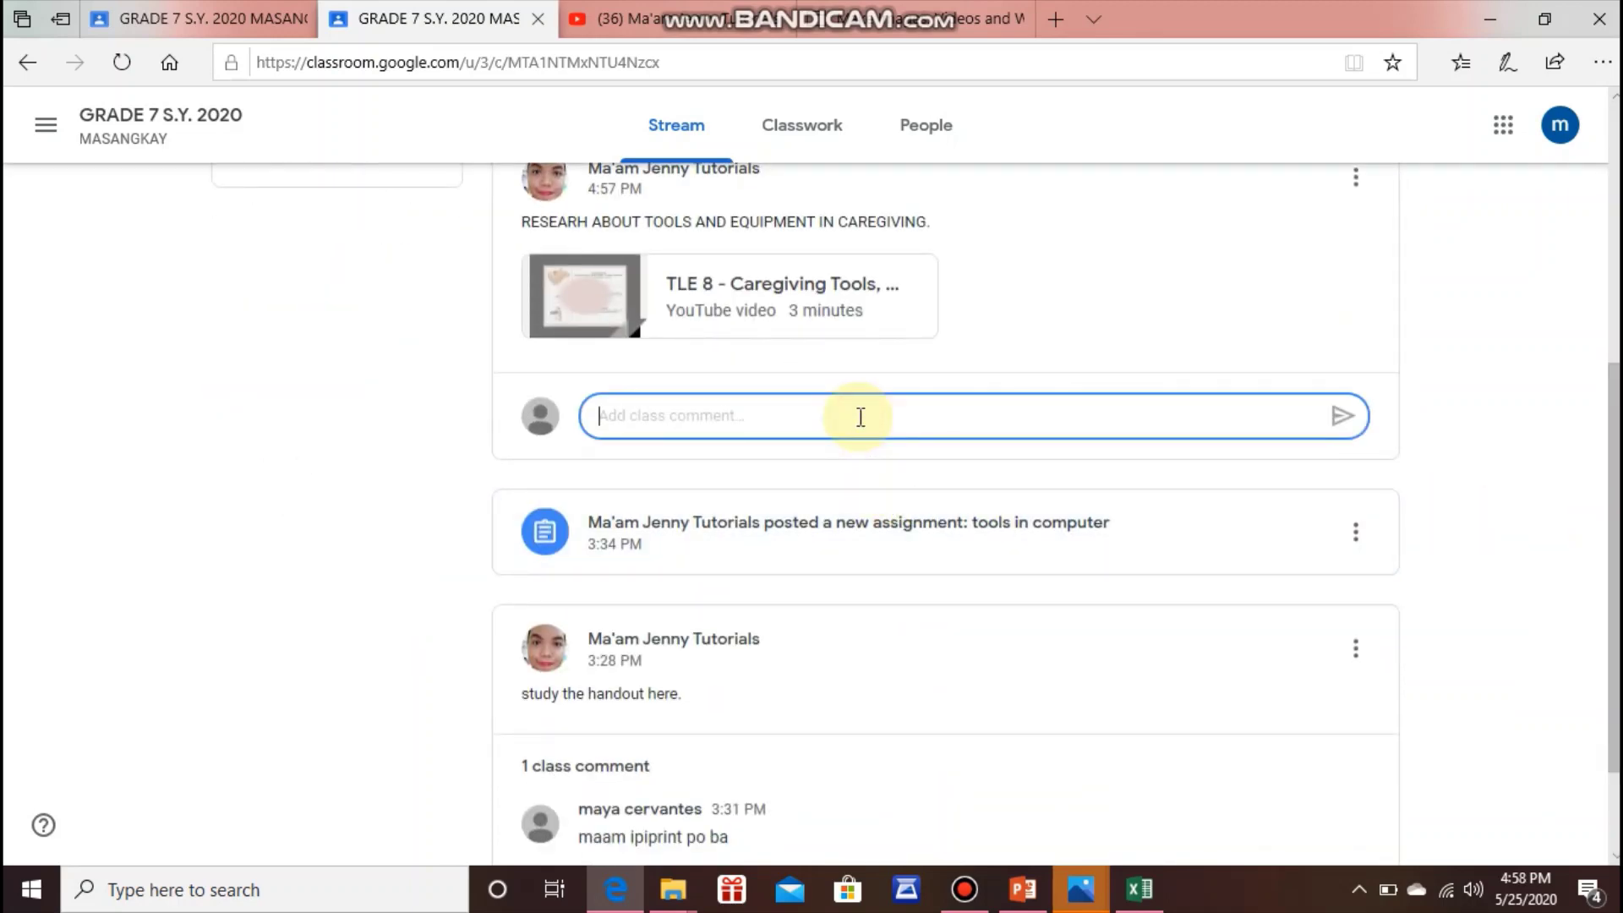
{"action": "type", "text": "MAAM "}
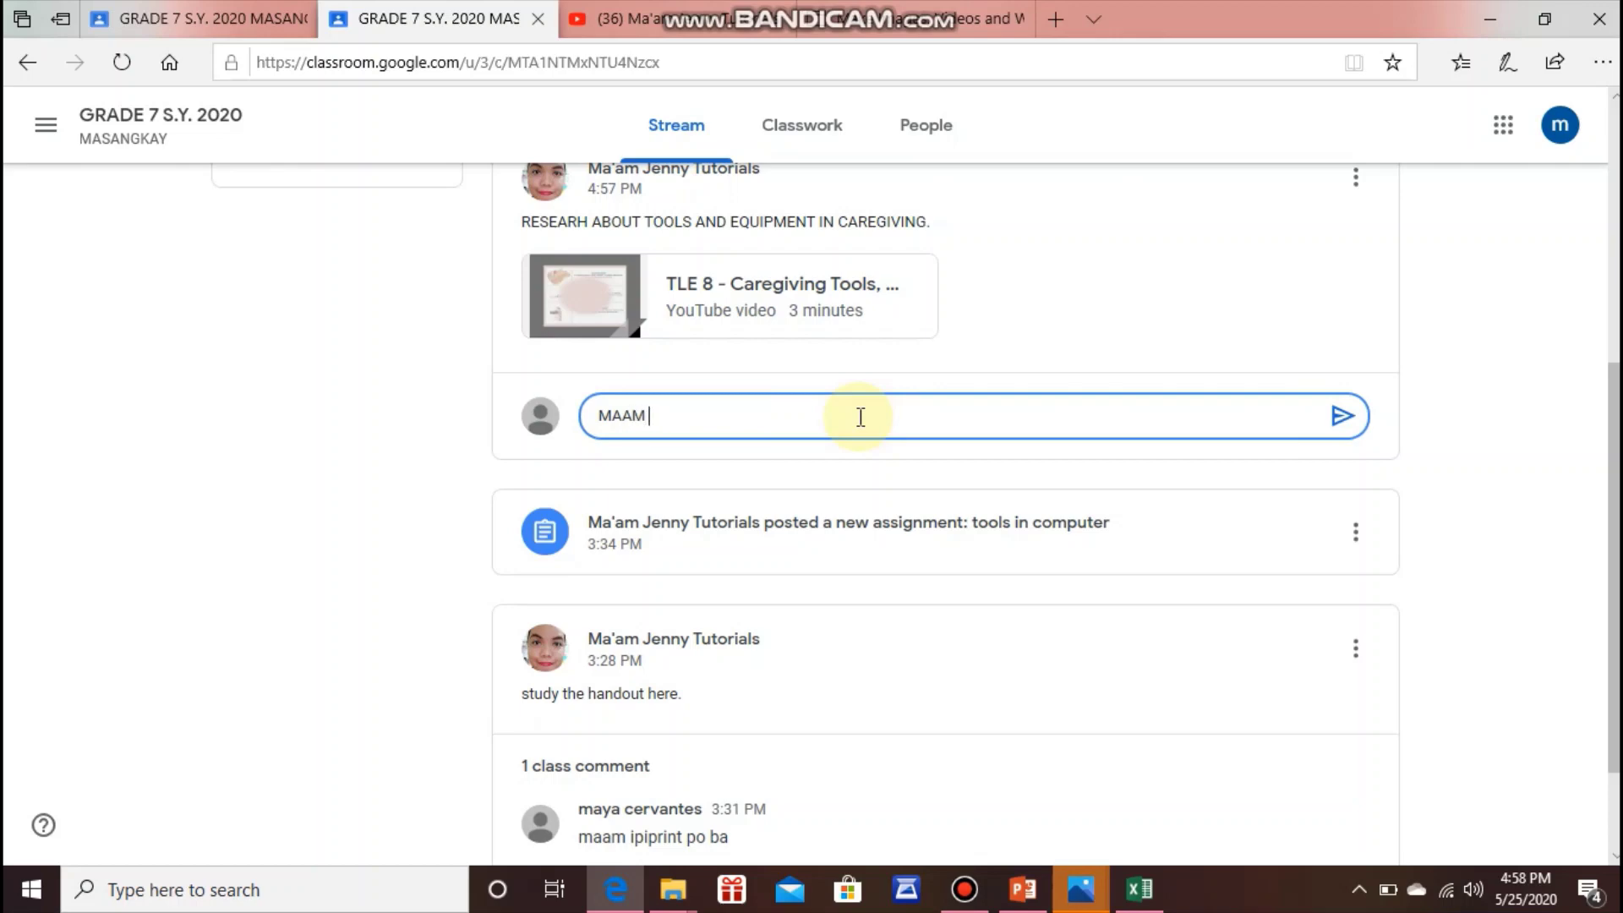
{"action": "type", "text": "PANONOURIN PO YA"}
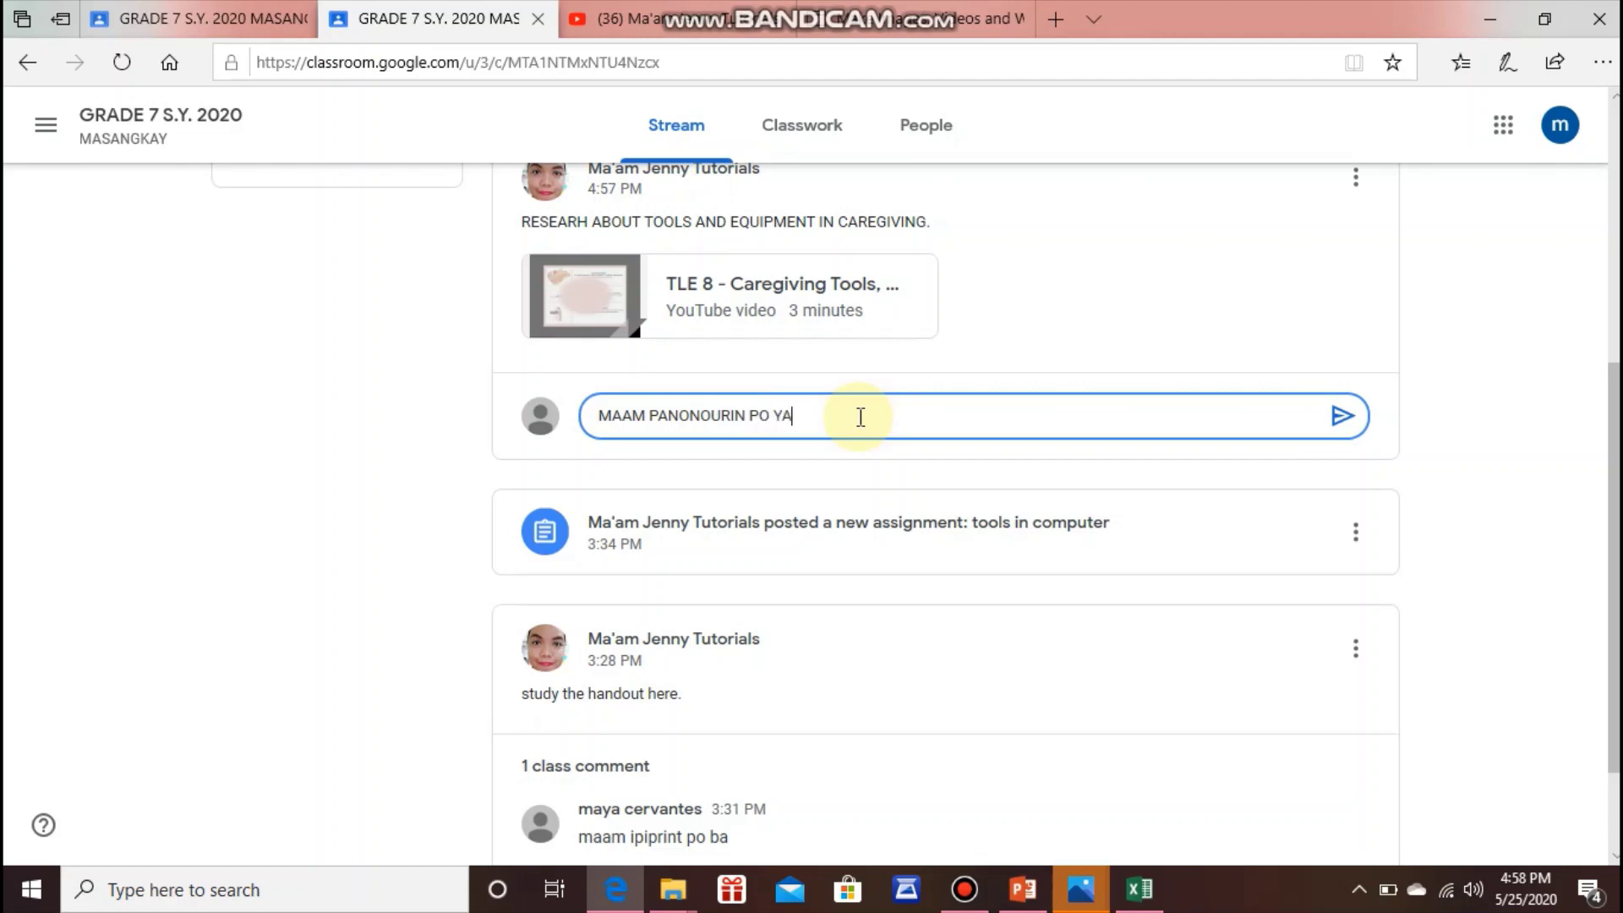
{"action": "type", "text": "N"}
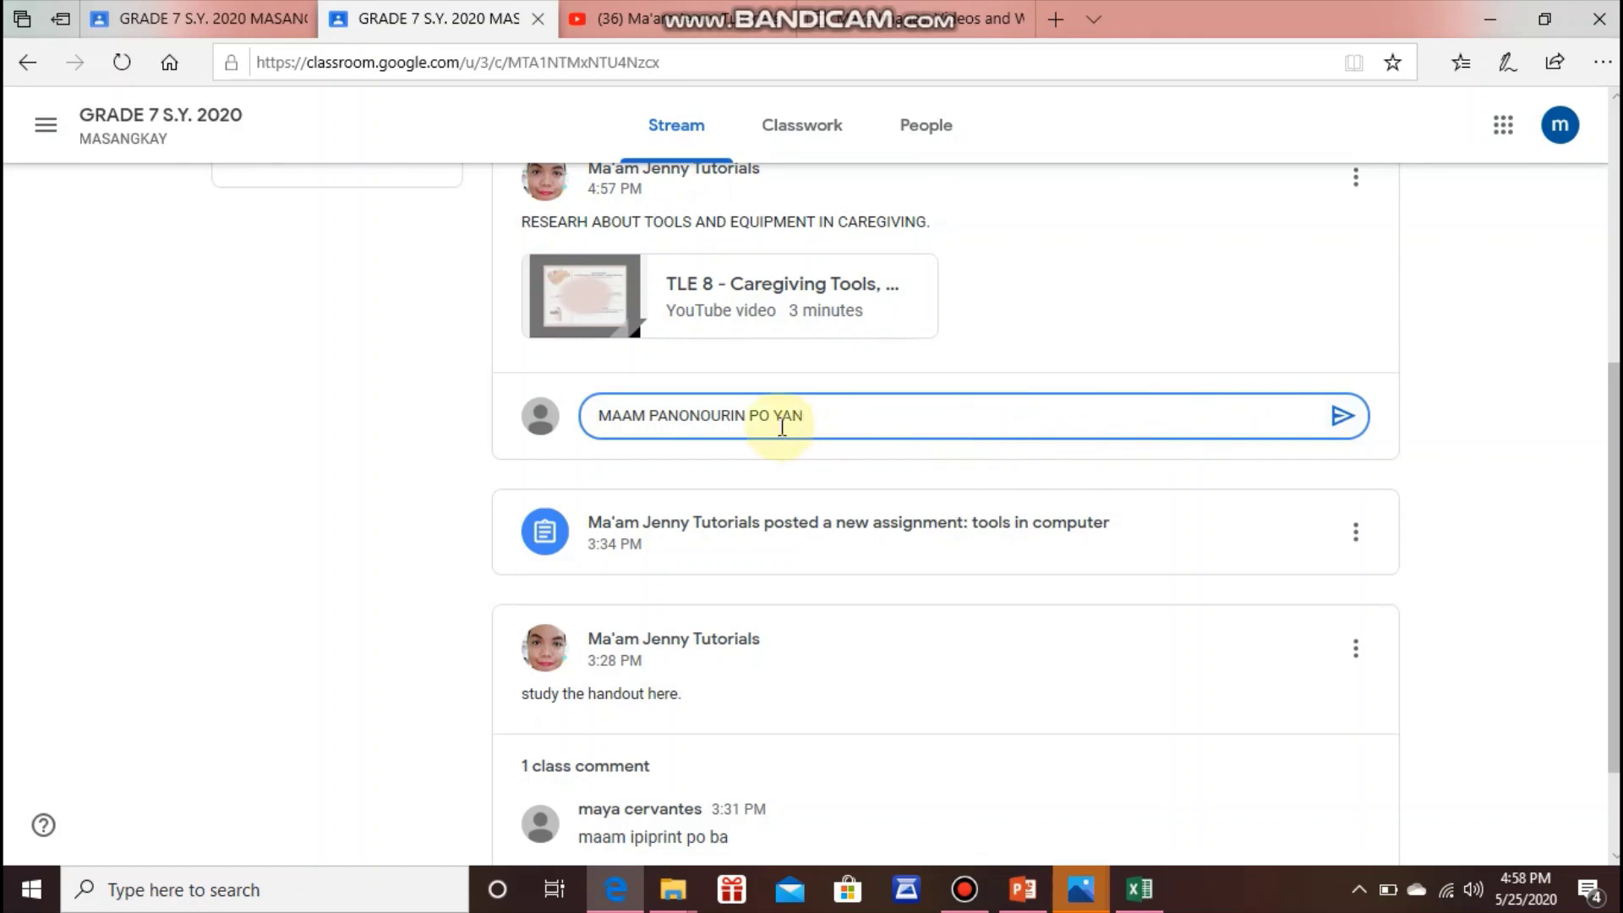
{"action": "left_click", "coordinate": [721, 415]}
{"action": "key", "text": "BackSpace"}
{"action": "key", "text": "BackSpace"}
{"action": "key", "text": "BackSpace"}
{"action": "key", "text": "BackSpace"}
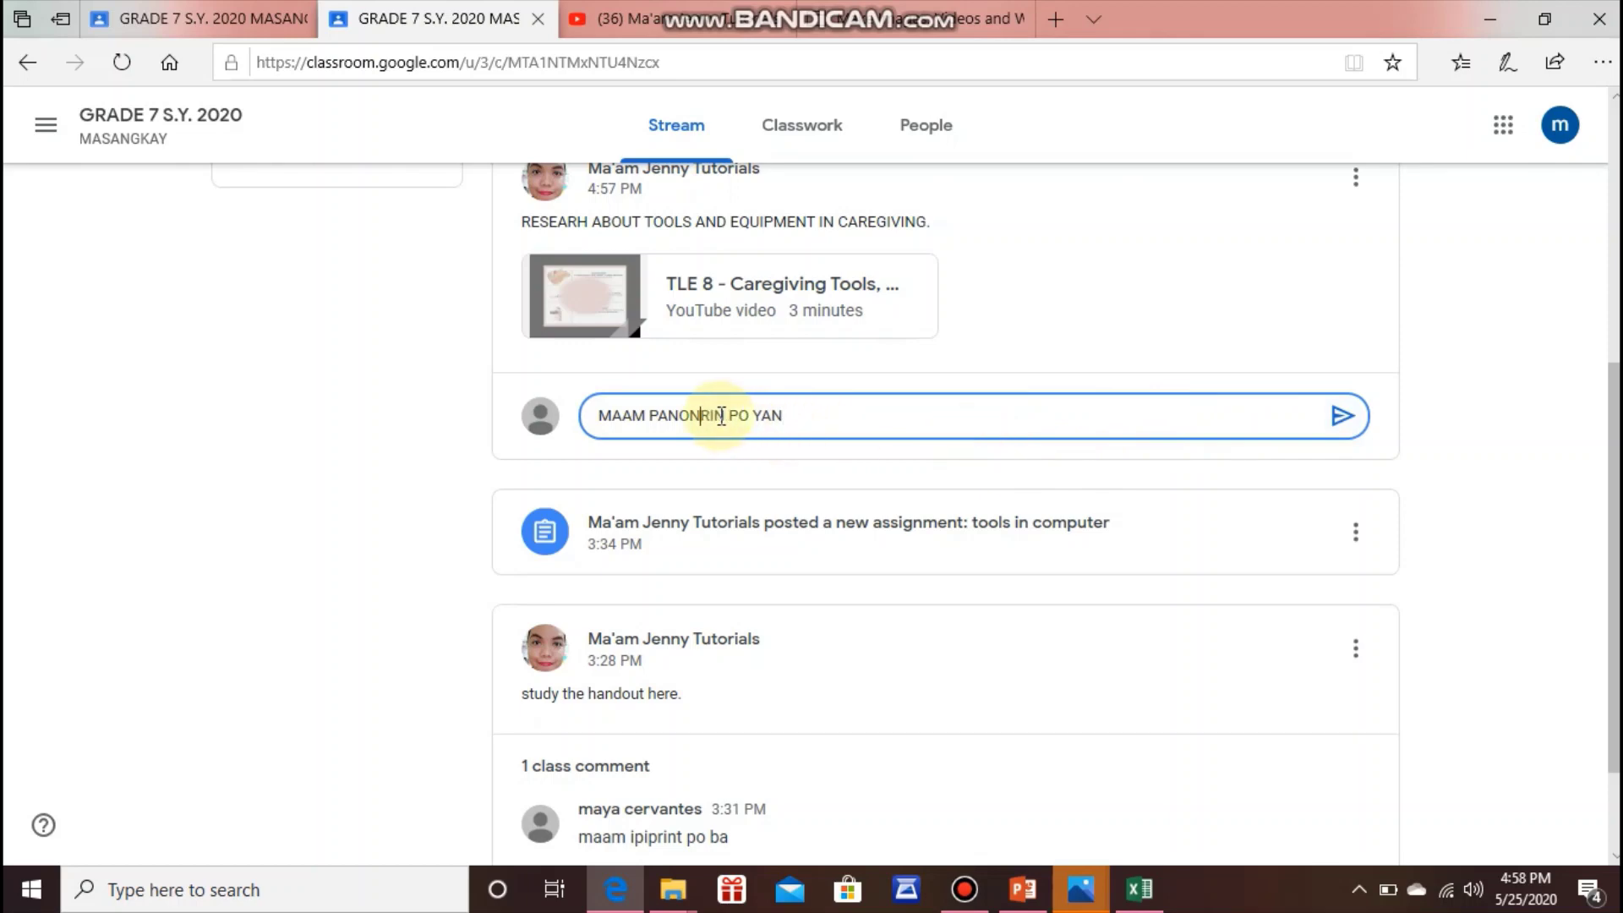
{"action": "type", "text": "UNUO"}
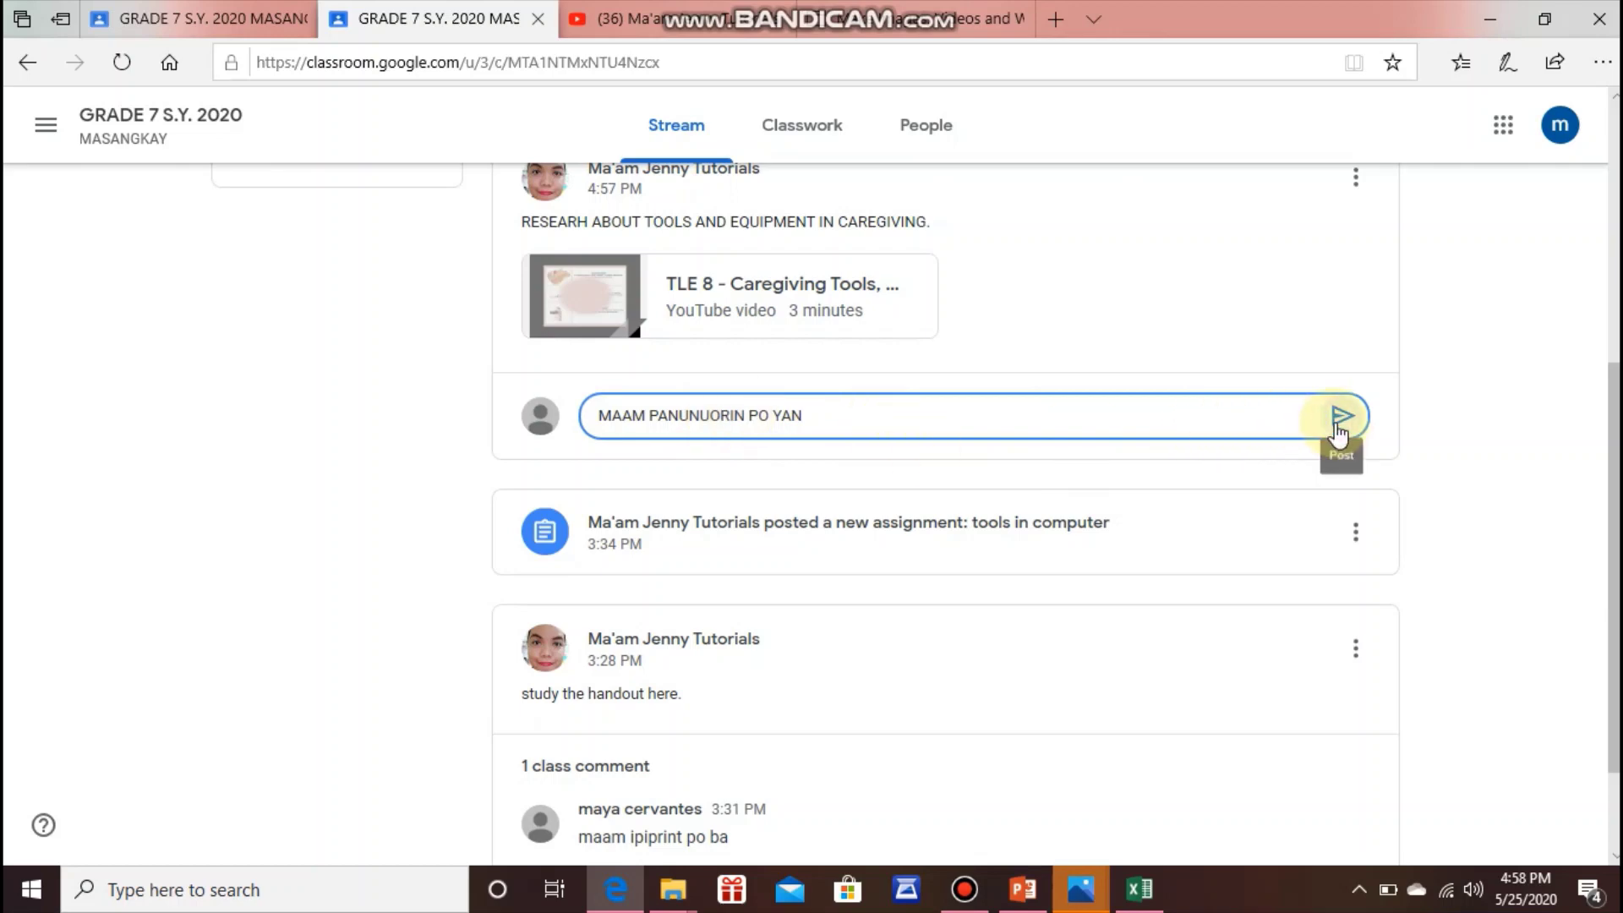
{"action": "left_click", "coordinate": [1340, 417]}
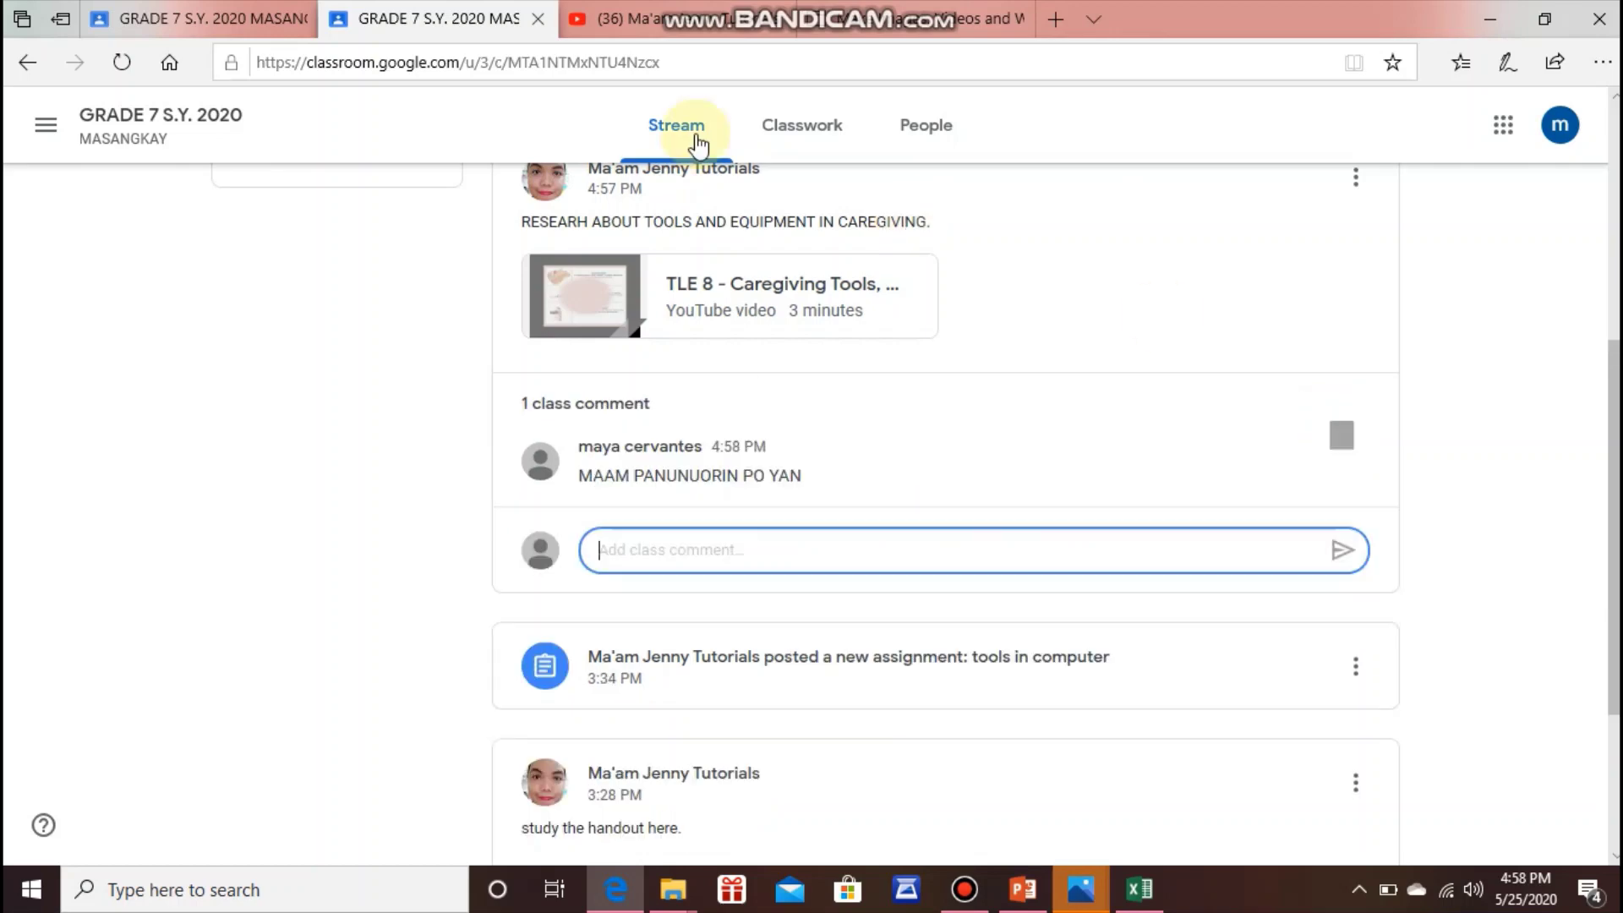
- Return to the teacher's class page and reload its Stream to check for the student's comment
{"action": "left_click", "coordinate": [220, 21]}
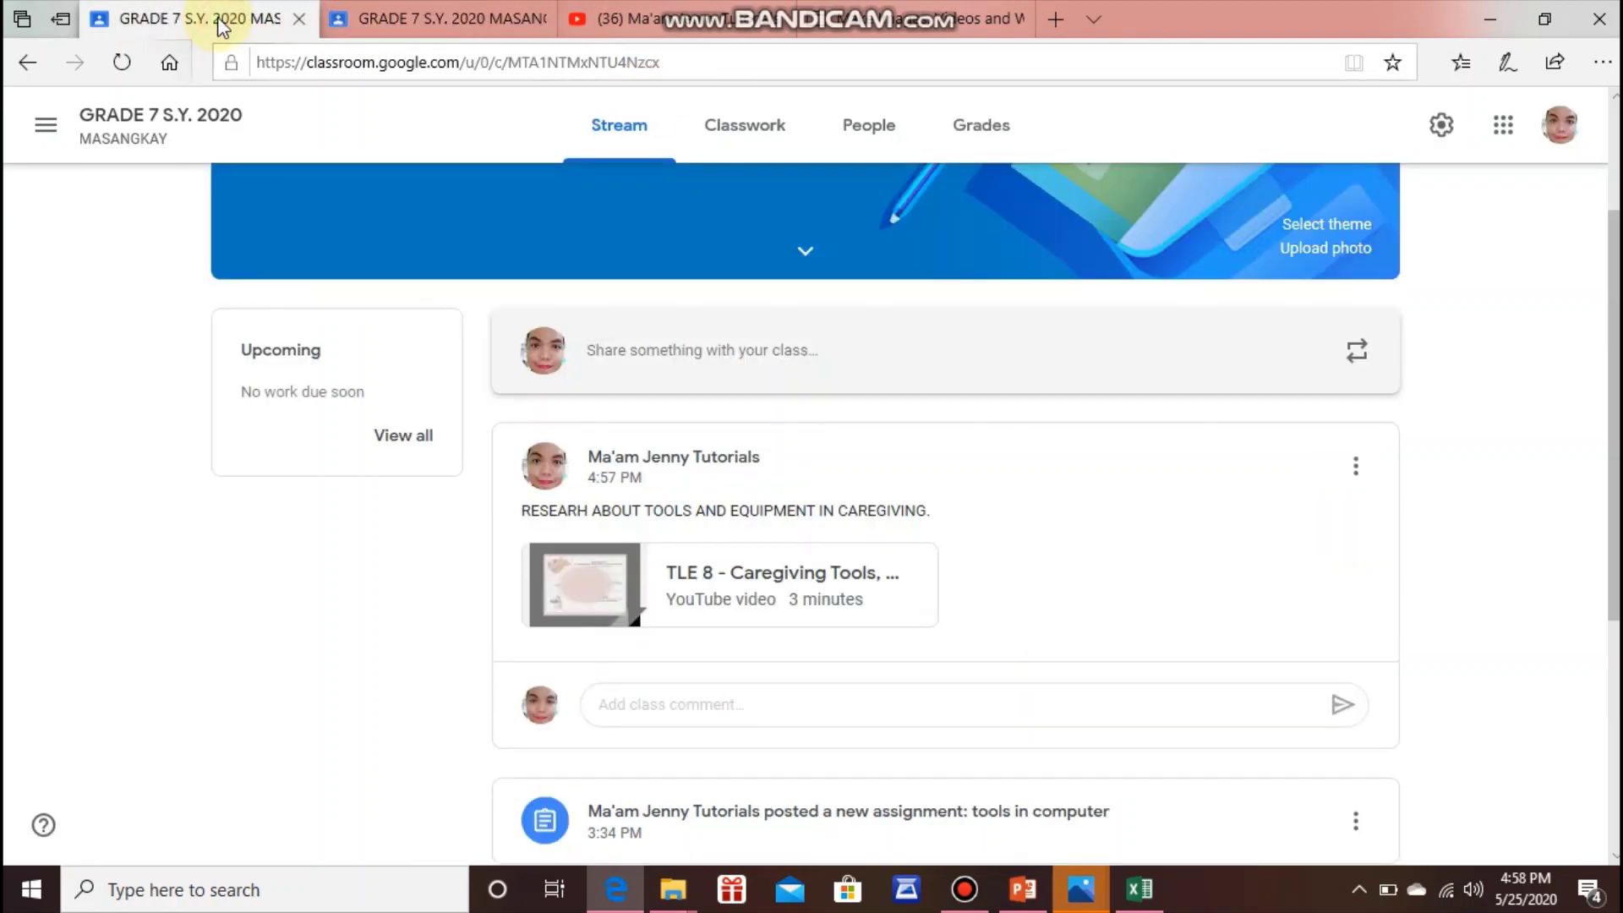
{"action": "left_click", "coordinate": [121, 64]}
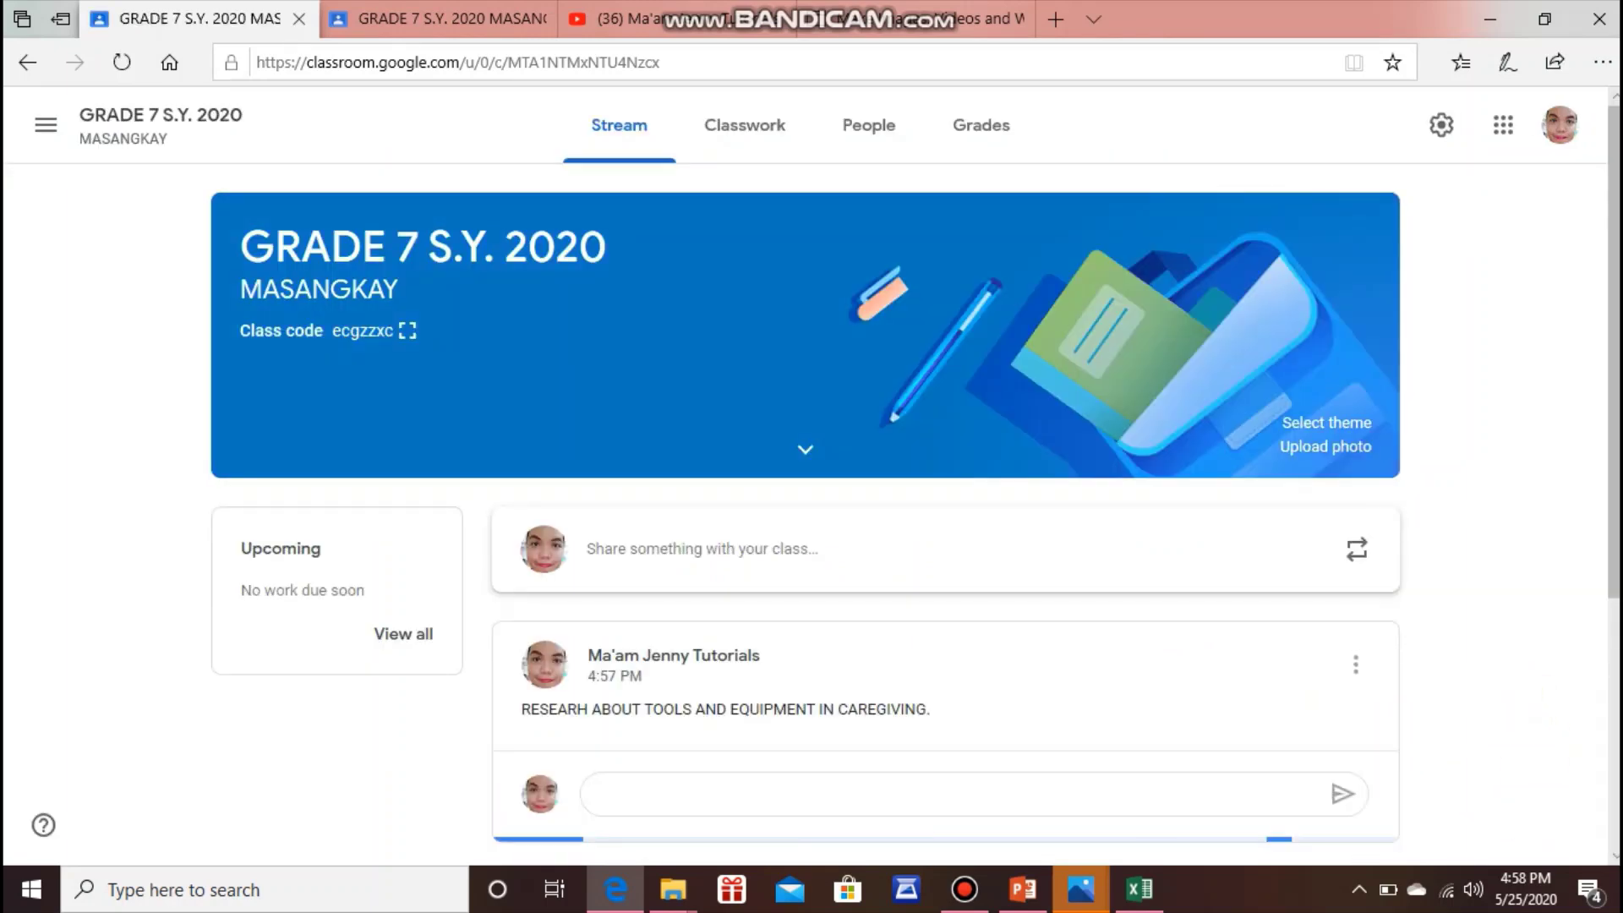
- View the student's class comment under the caregiving tools announcement and its reply field
{"action": "scroll", "coordinate": [1616, 860], "scroll_direction": "down", "scroll_amount": 2}
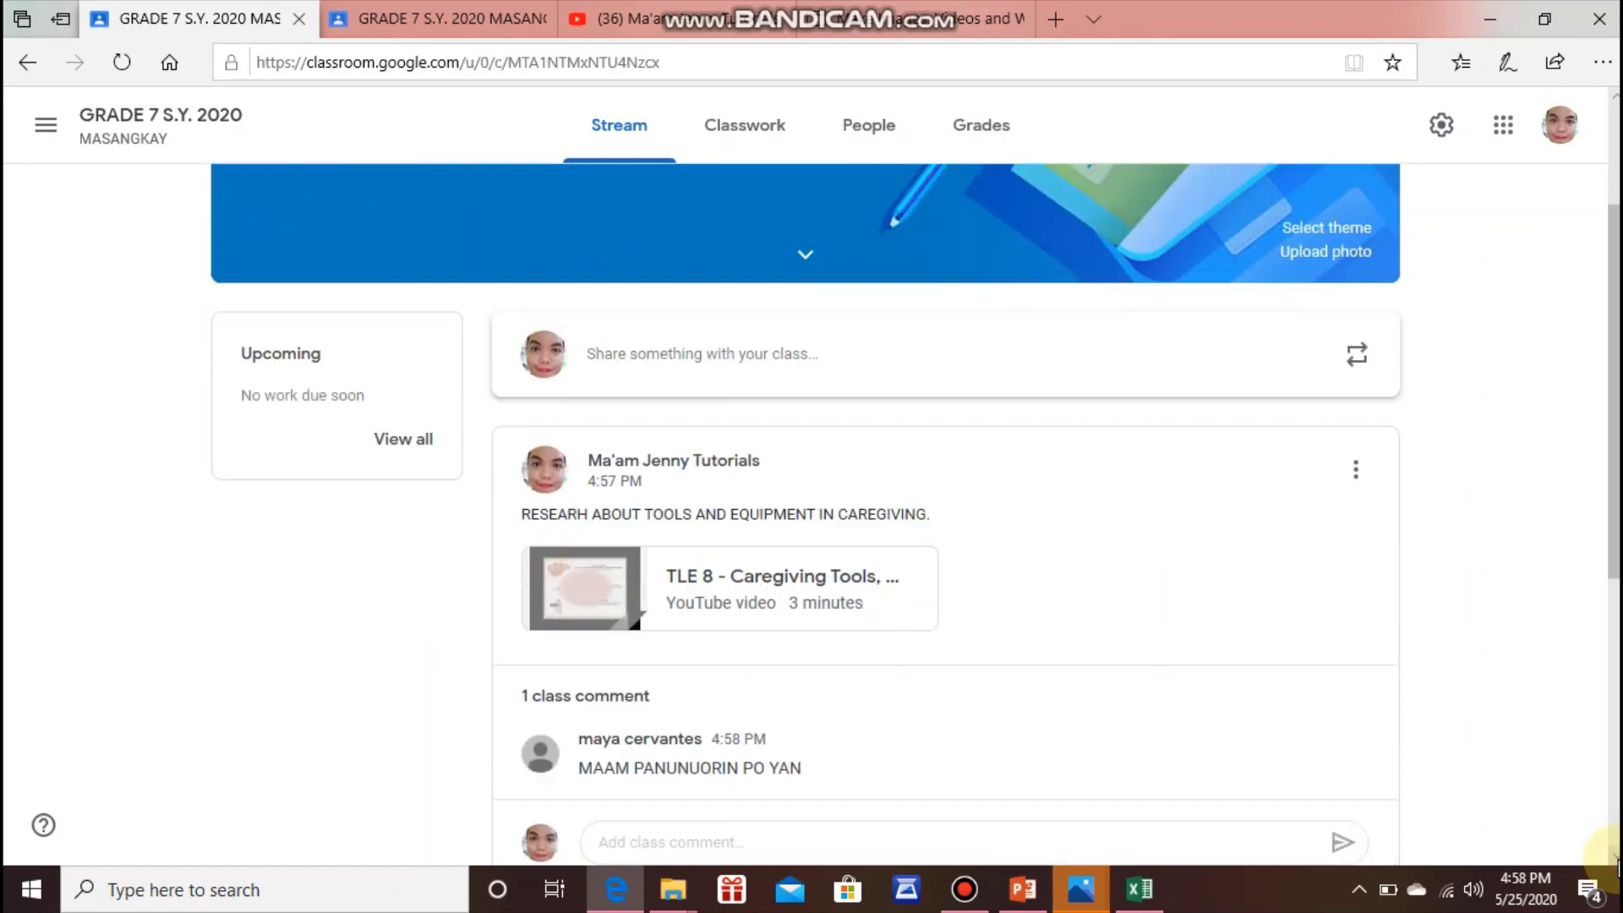
{"action": "scroll", "coordinate": [1616, 861], "scroll_direction": "down", "scroll_amount": 2}
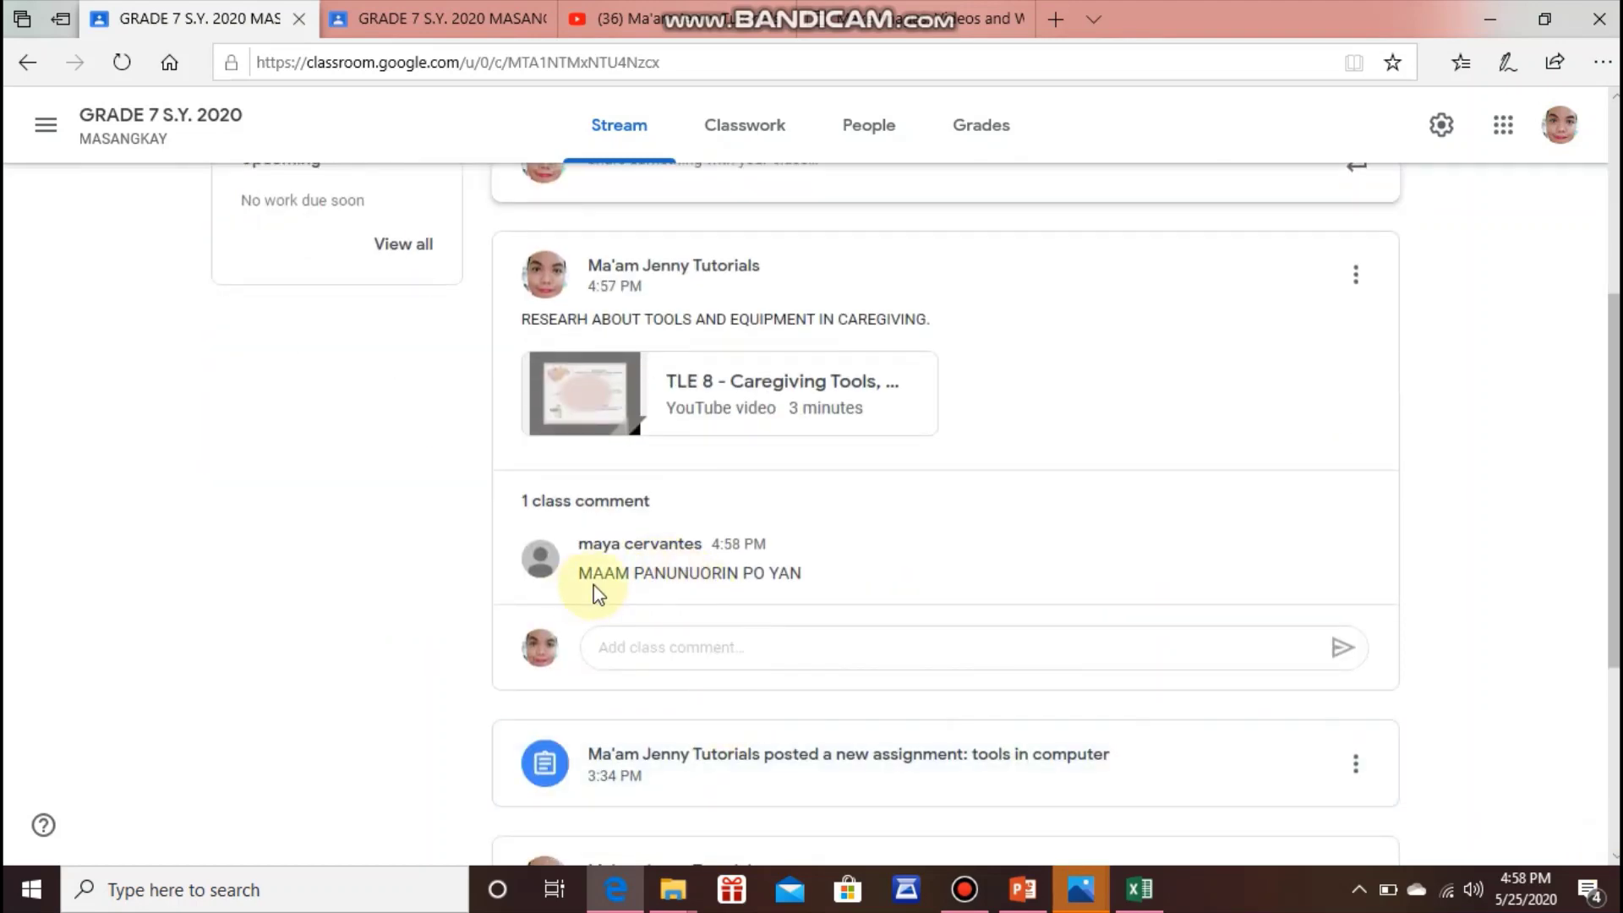
{"action": "left_click", "coordinate": [747, 645]}
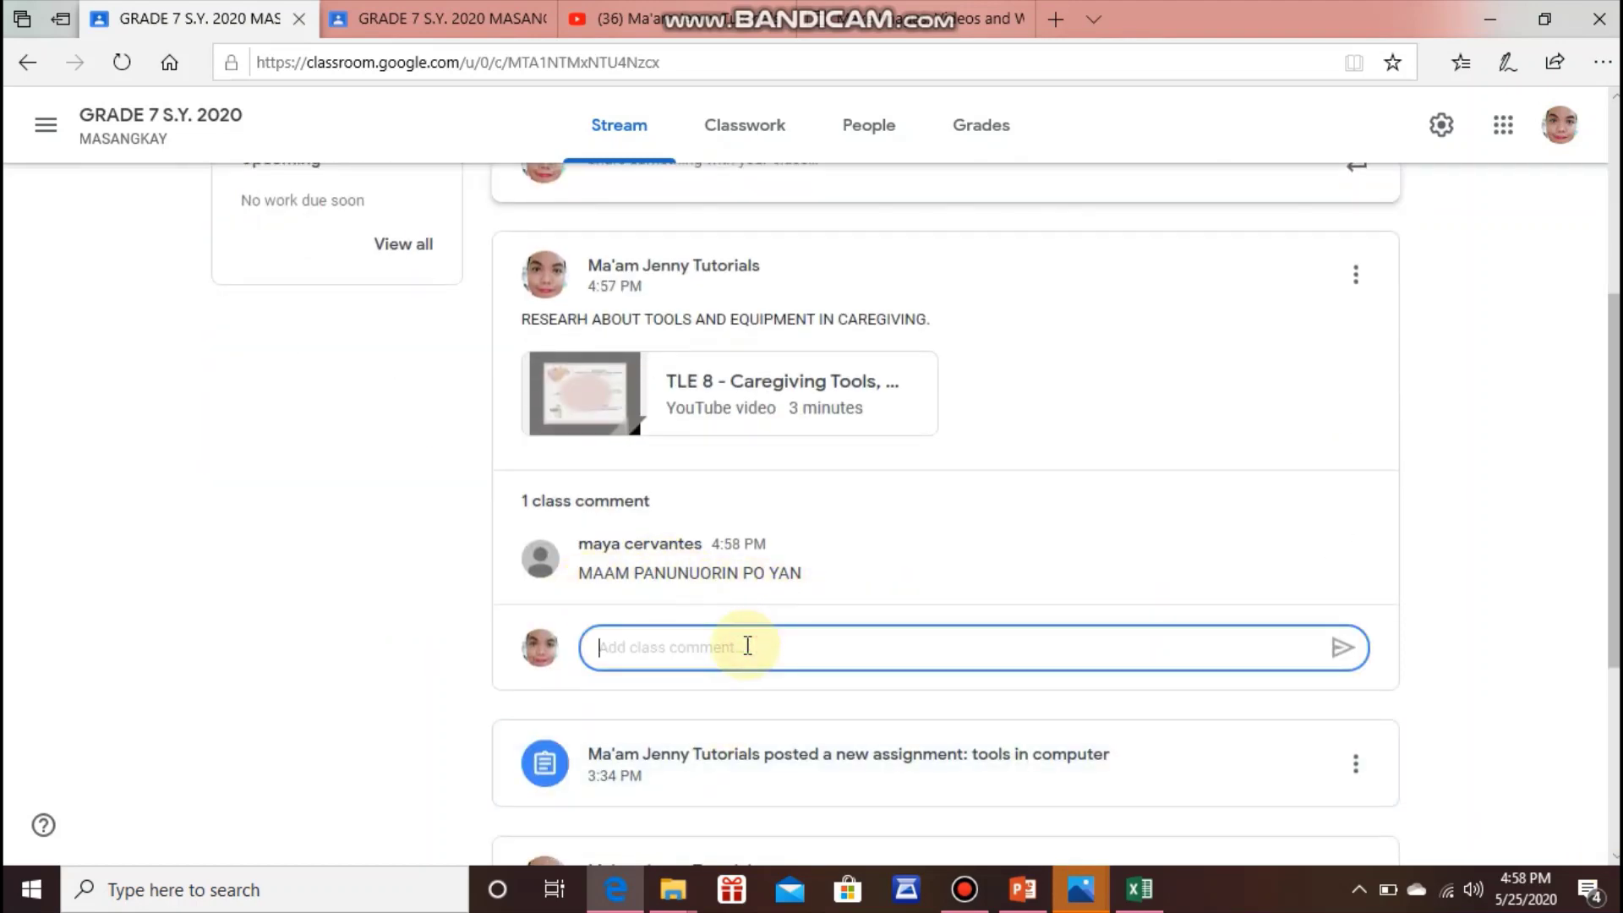
{"action": "scroll", "coordinate": [1614, 106], "scroll_direction": "up", "scroll_amount": 1}
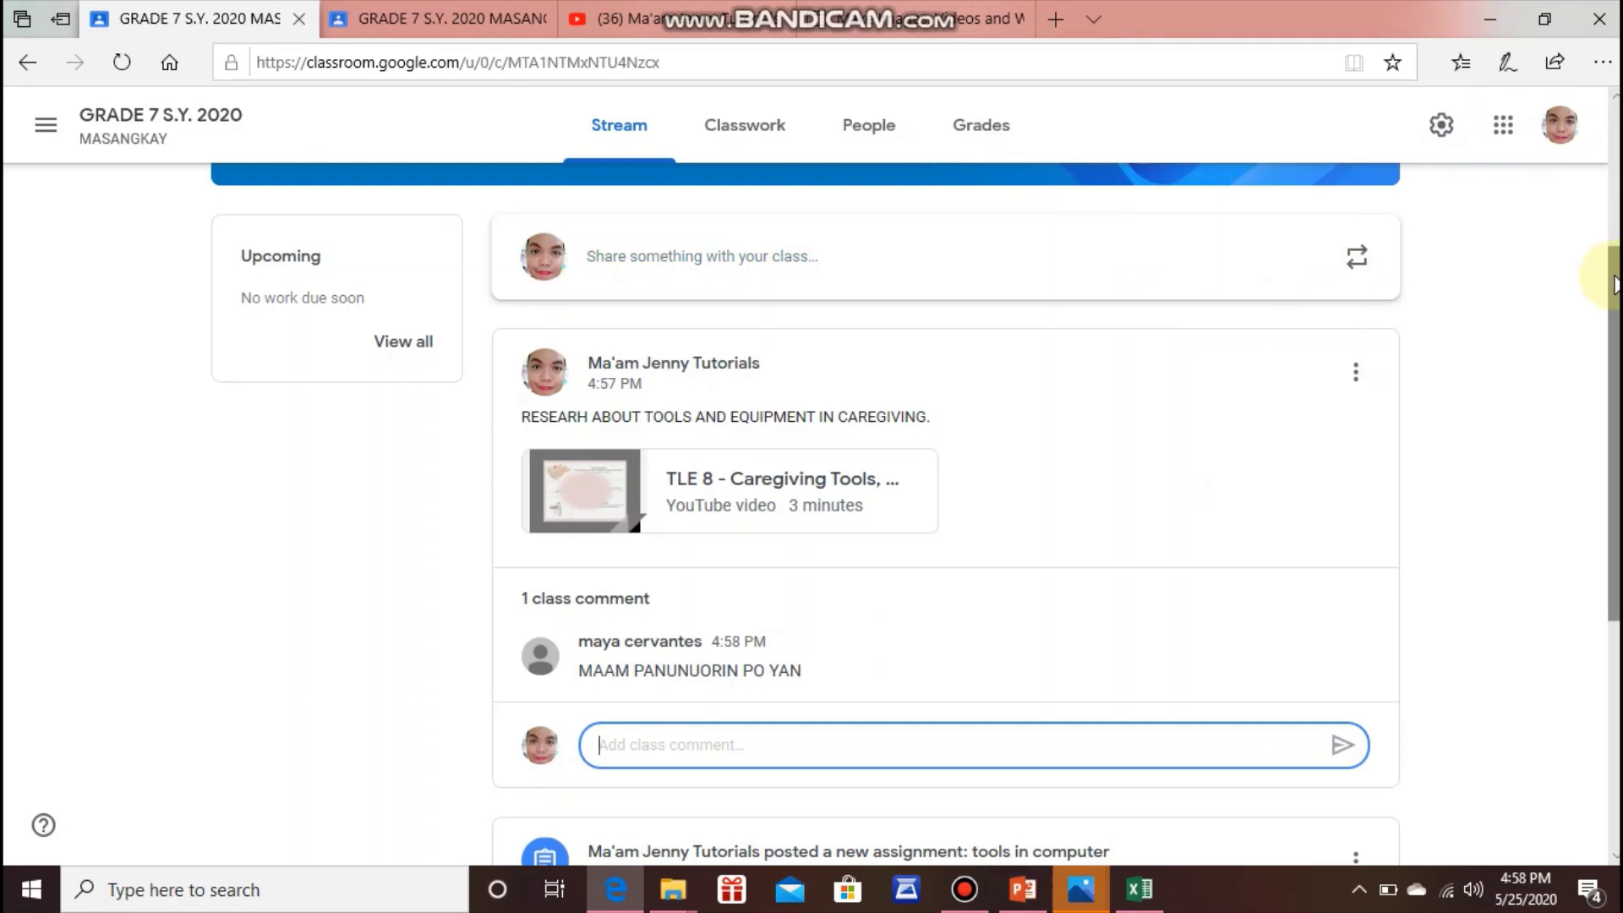
{"action": "scroll", "coordinate": [1612, 279], "scroll_direction": "up", "scroll_amount": 3}
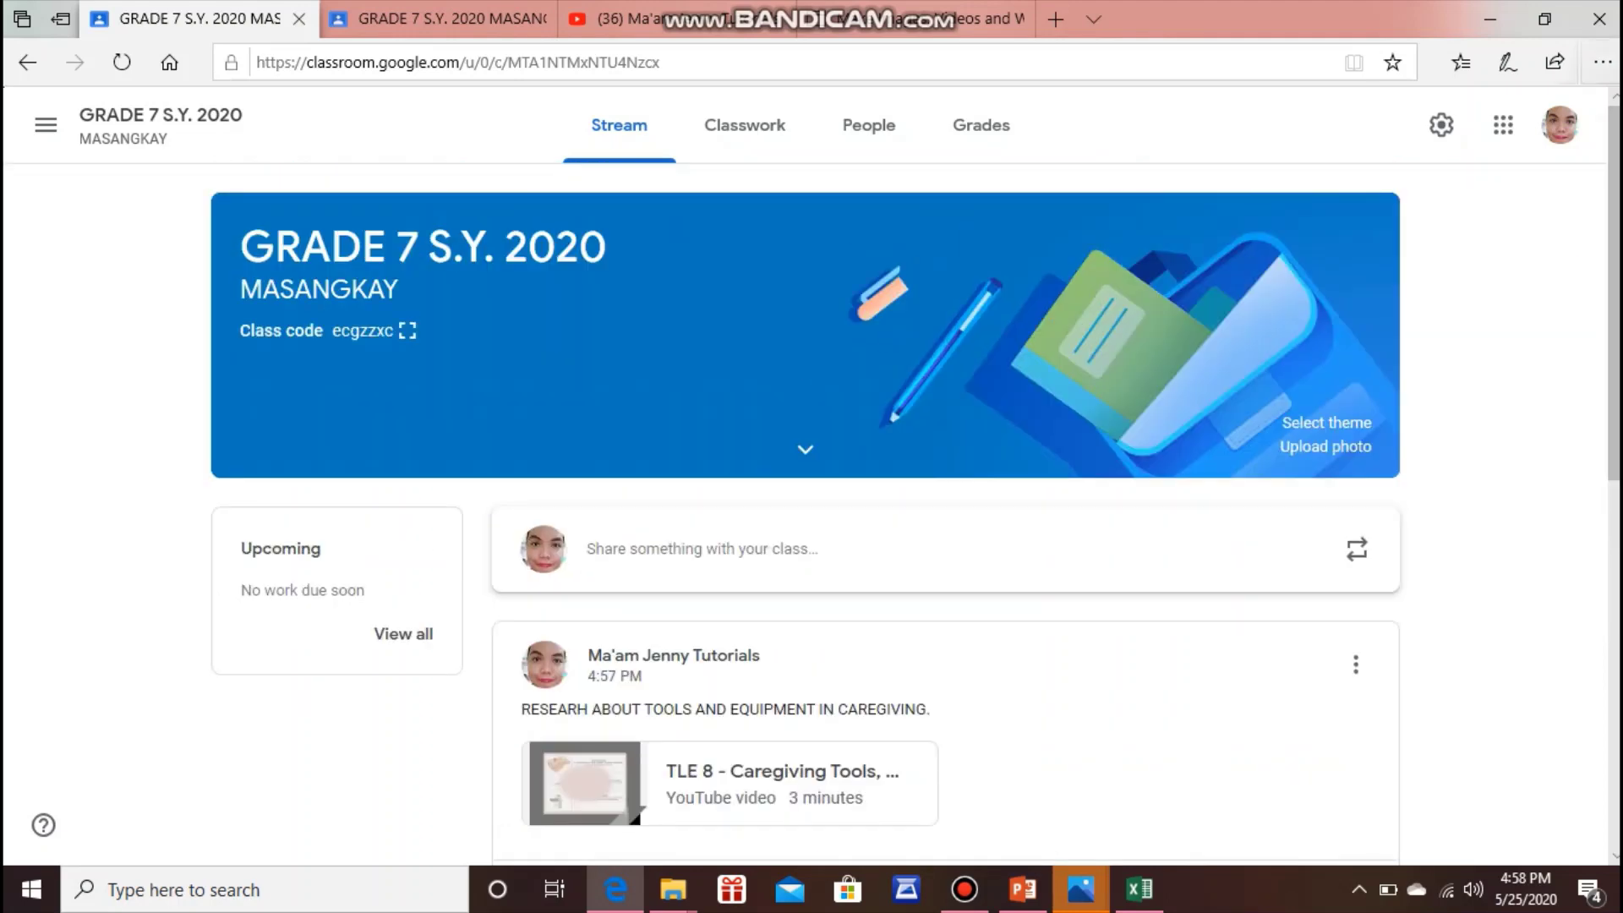
- Create a new classwork assignment titled "USES OF TOOLS AND EQUIPMENT IN CAREGIVING"
{"action": "left_click", "coordinate": [783, 128]}
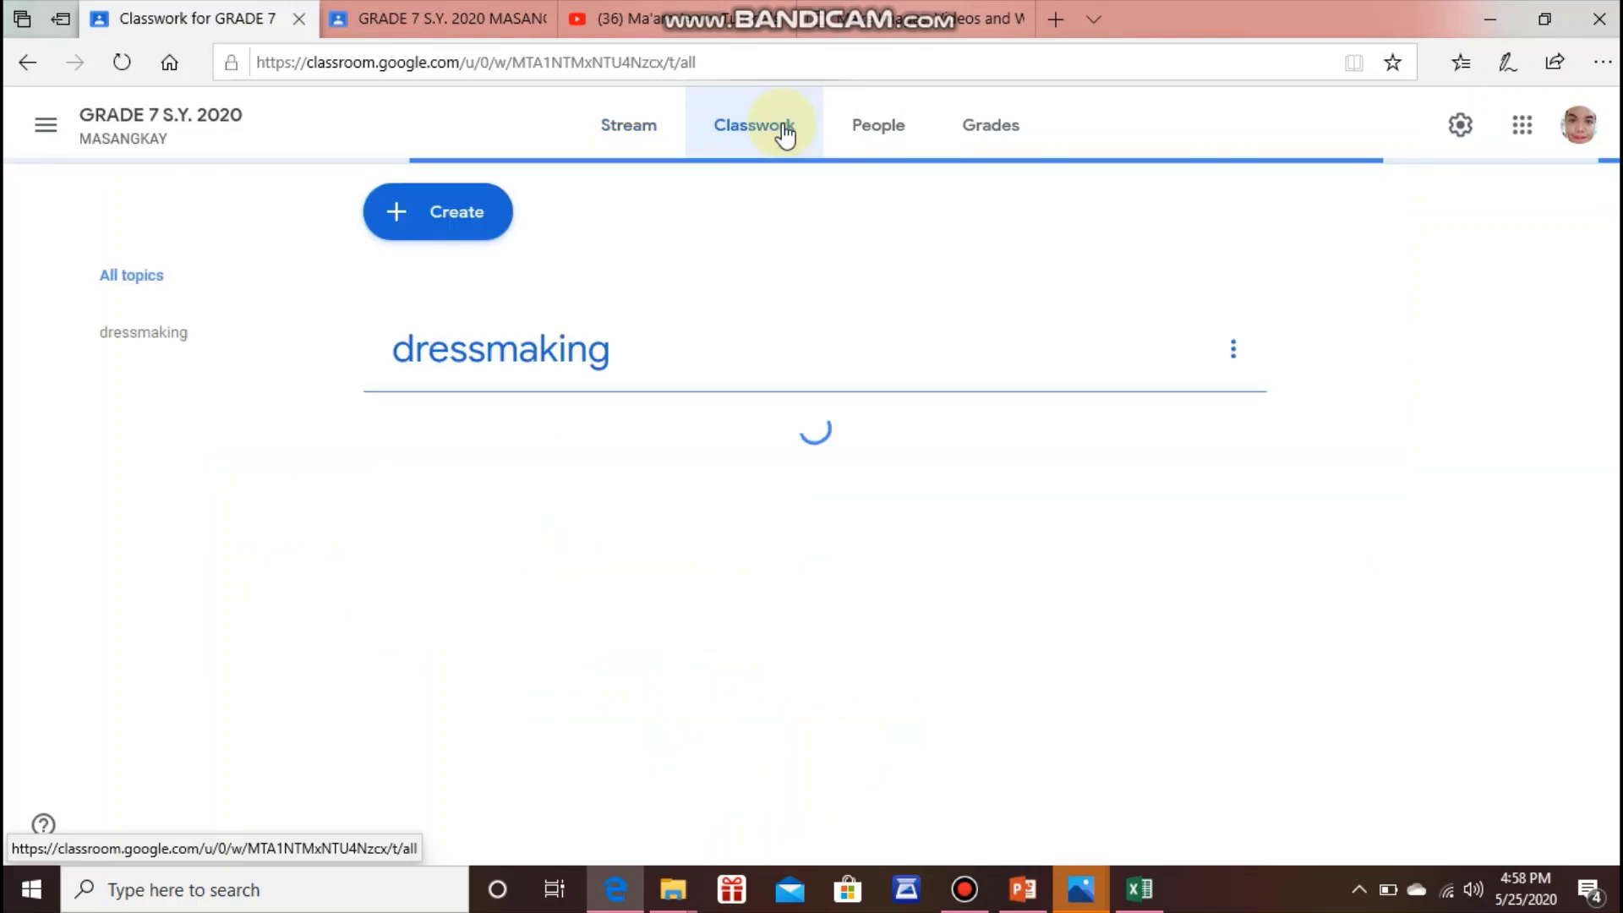
{"action": "left_click", "coordinate": [420, 215]}
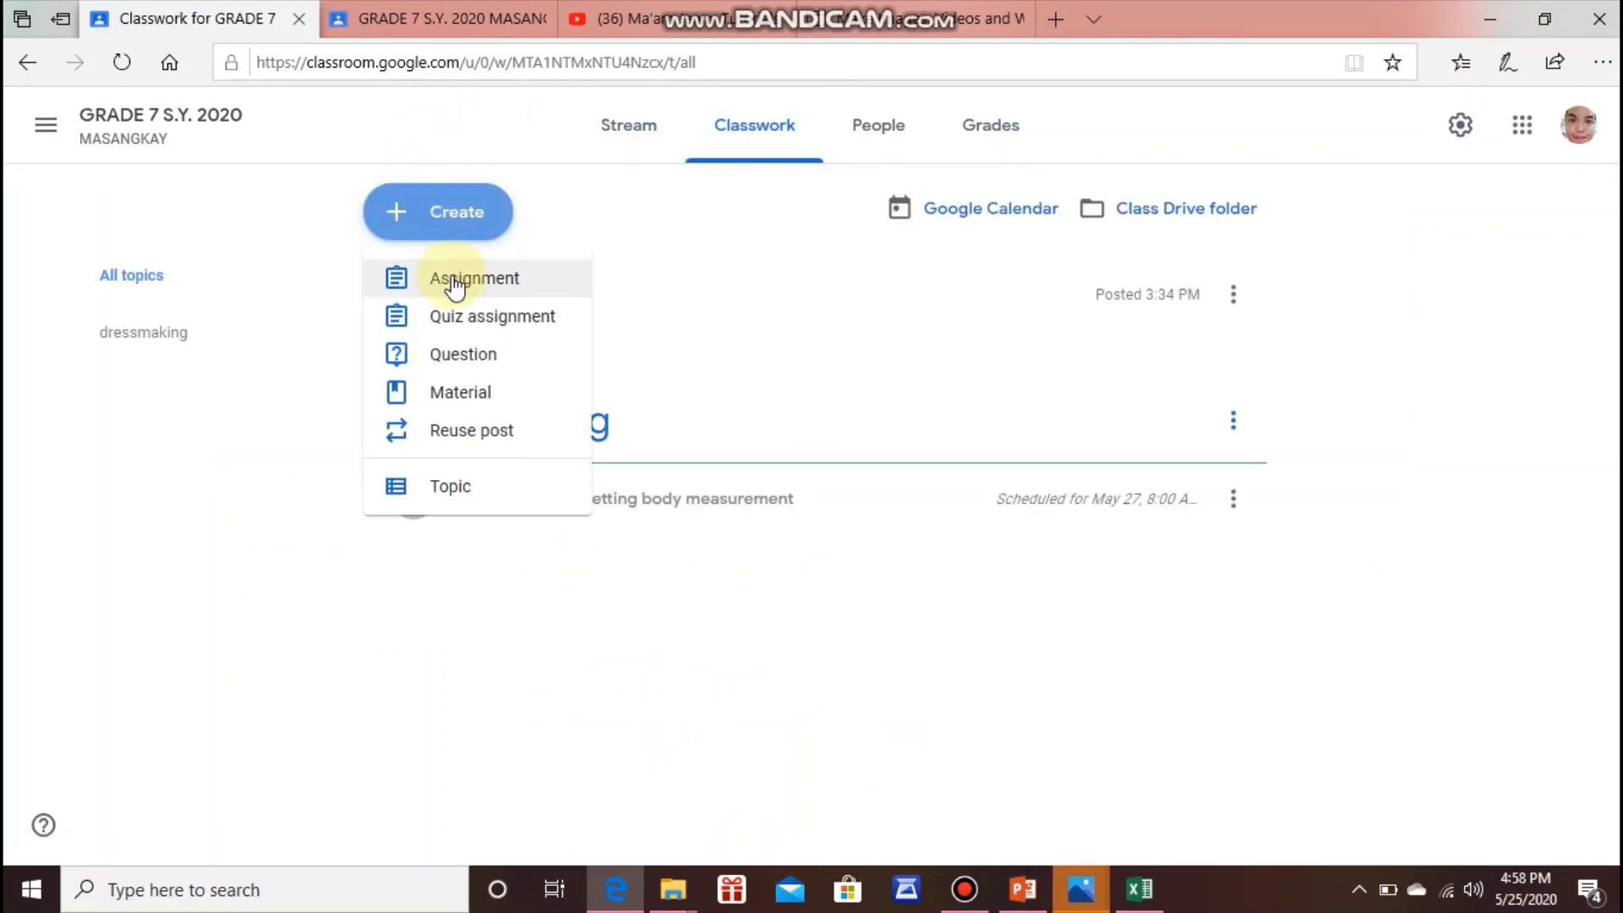
{"action": "left_click", "coordinate": [454, 283]}
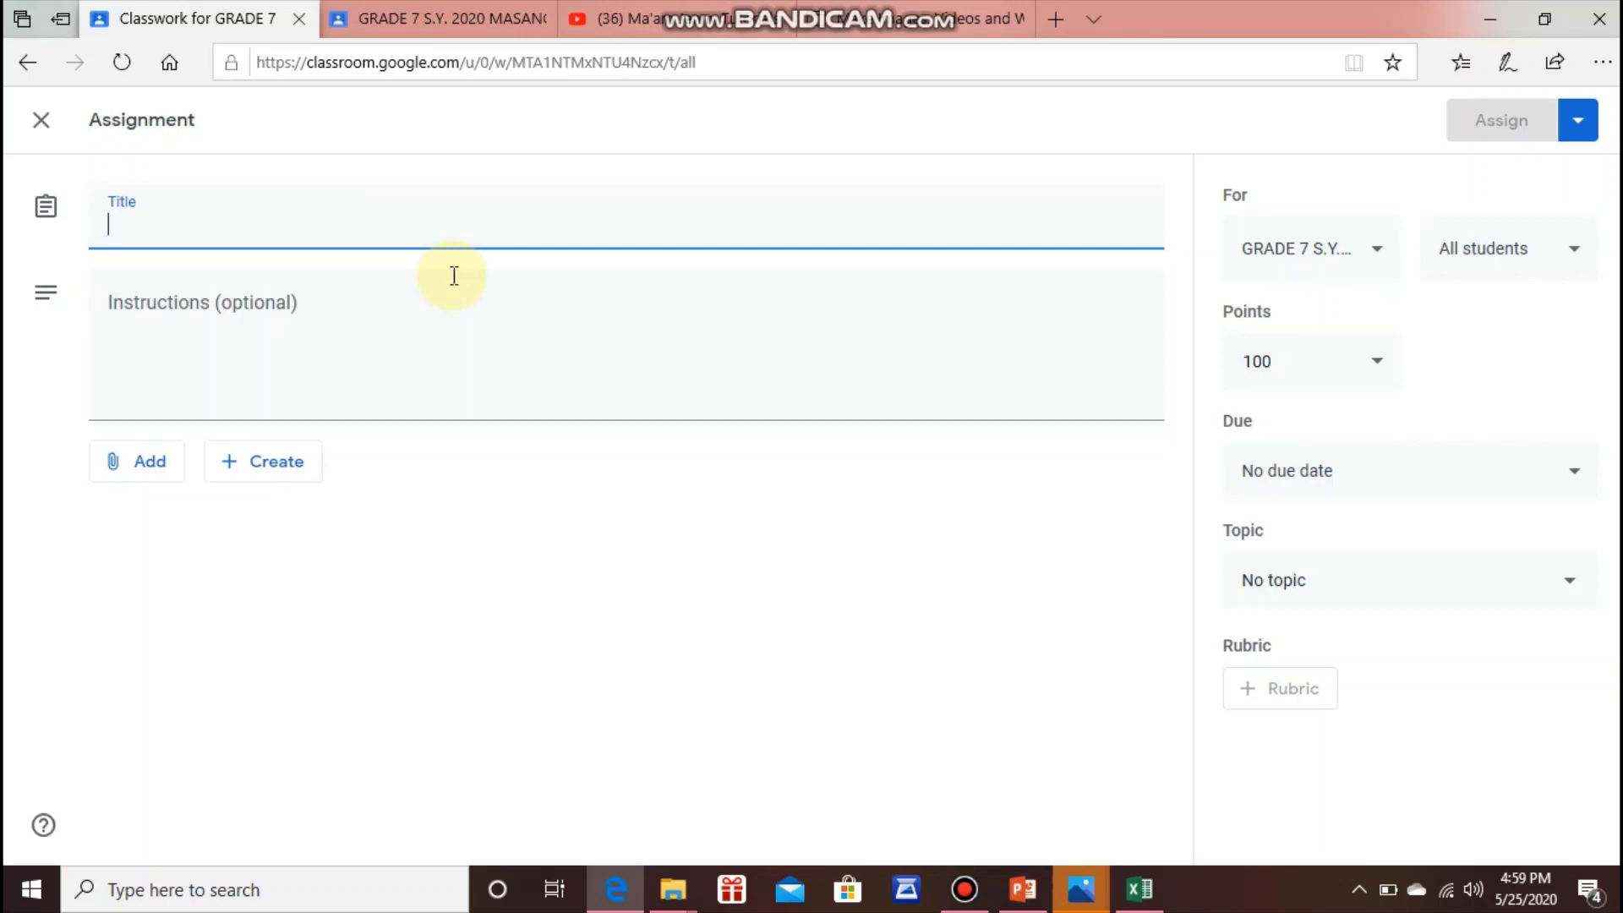
{"action": "type", "text": "U"}
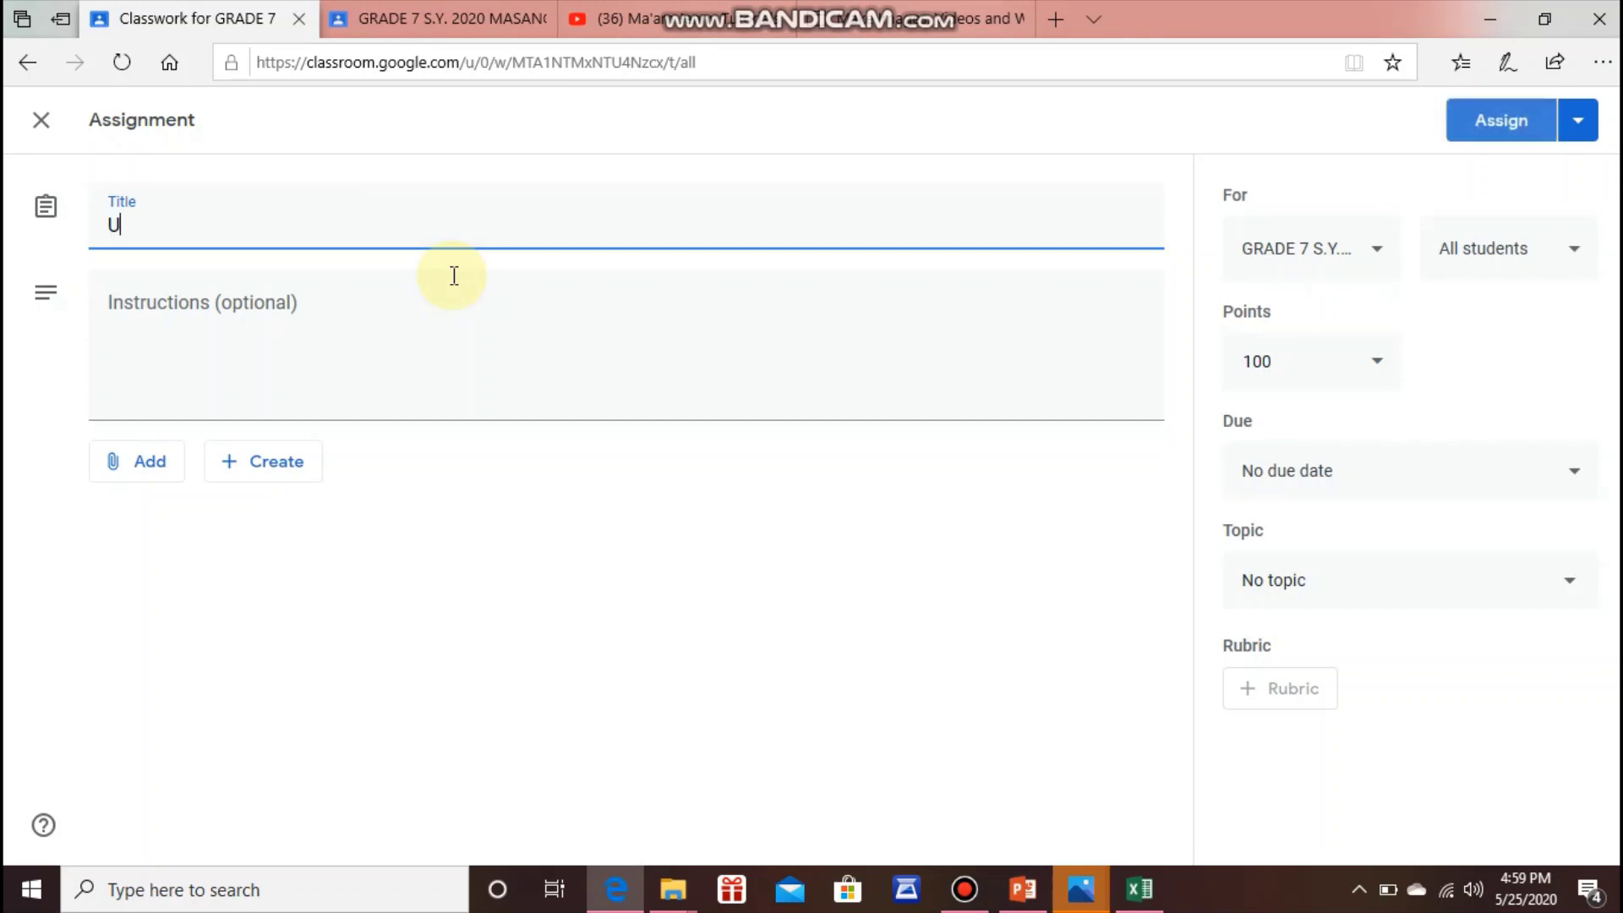
{"action": "type", "text": "SES OF"}
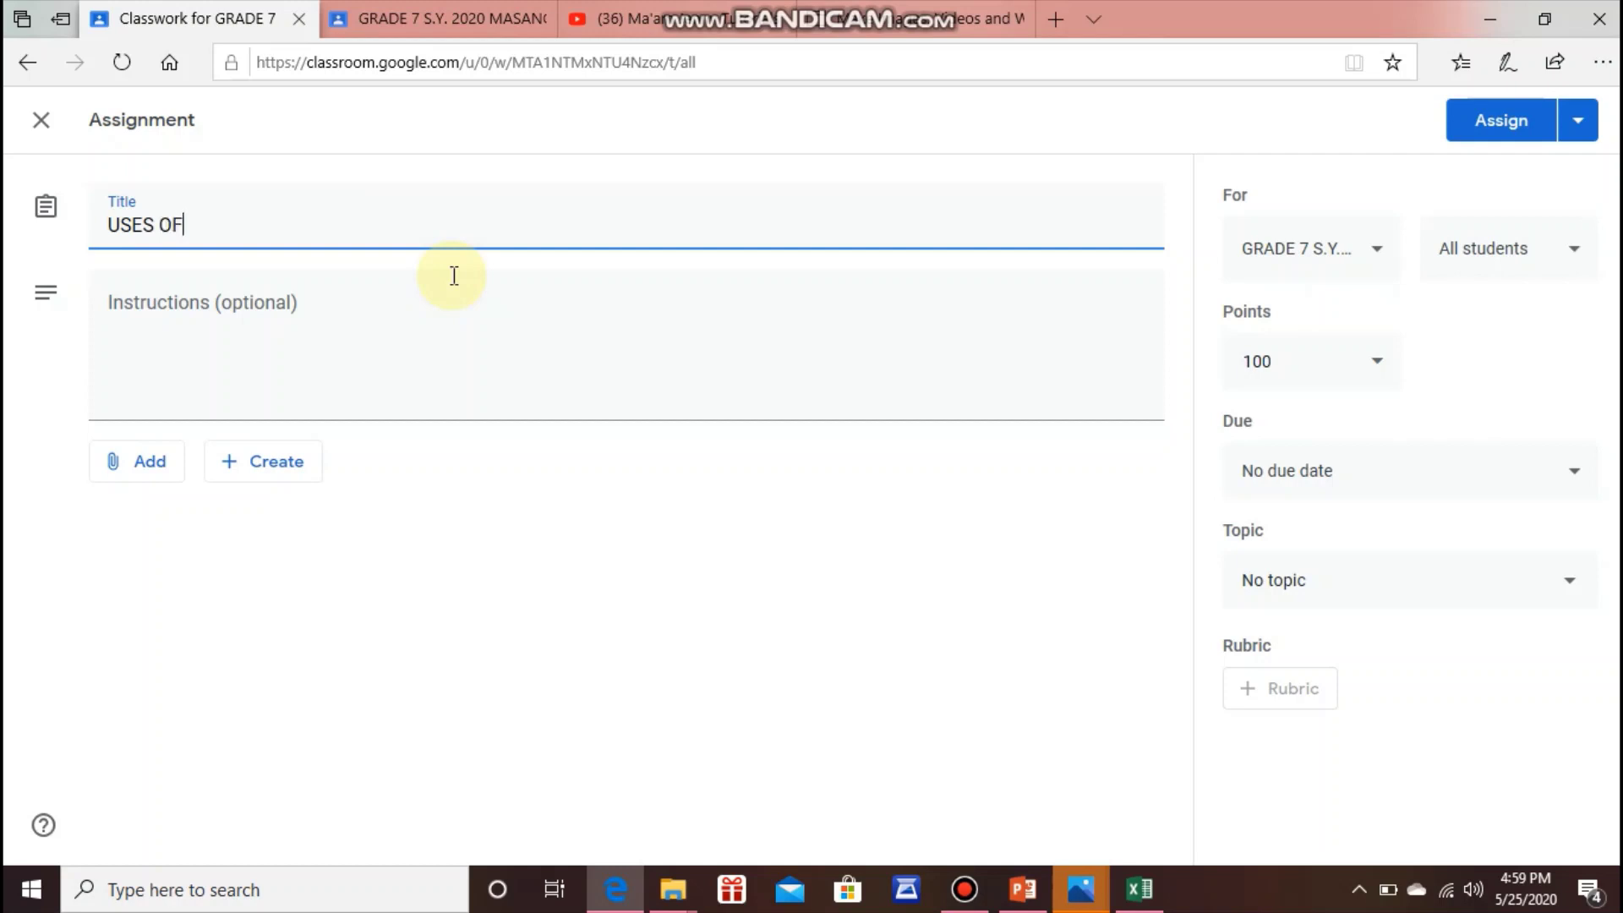
{"action": "type", "text": " TOOLS AND E"}
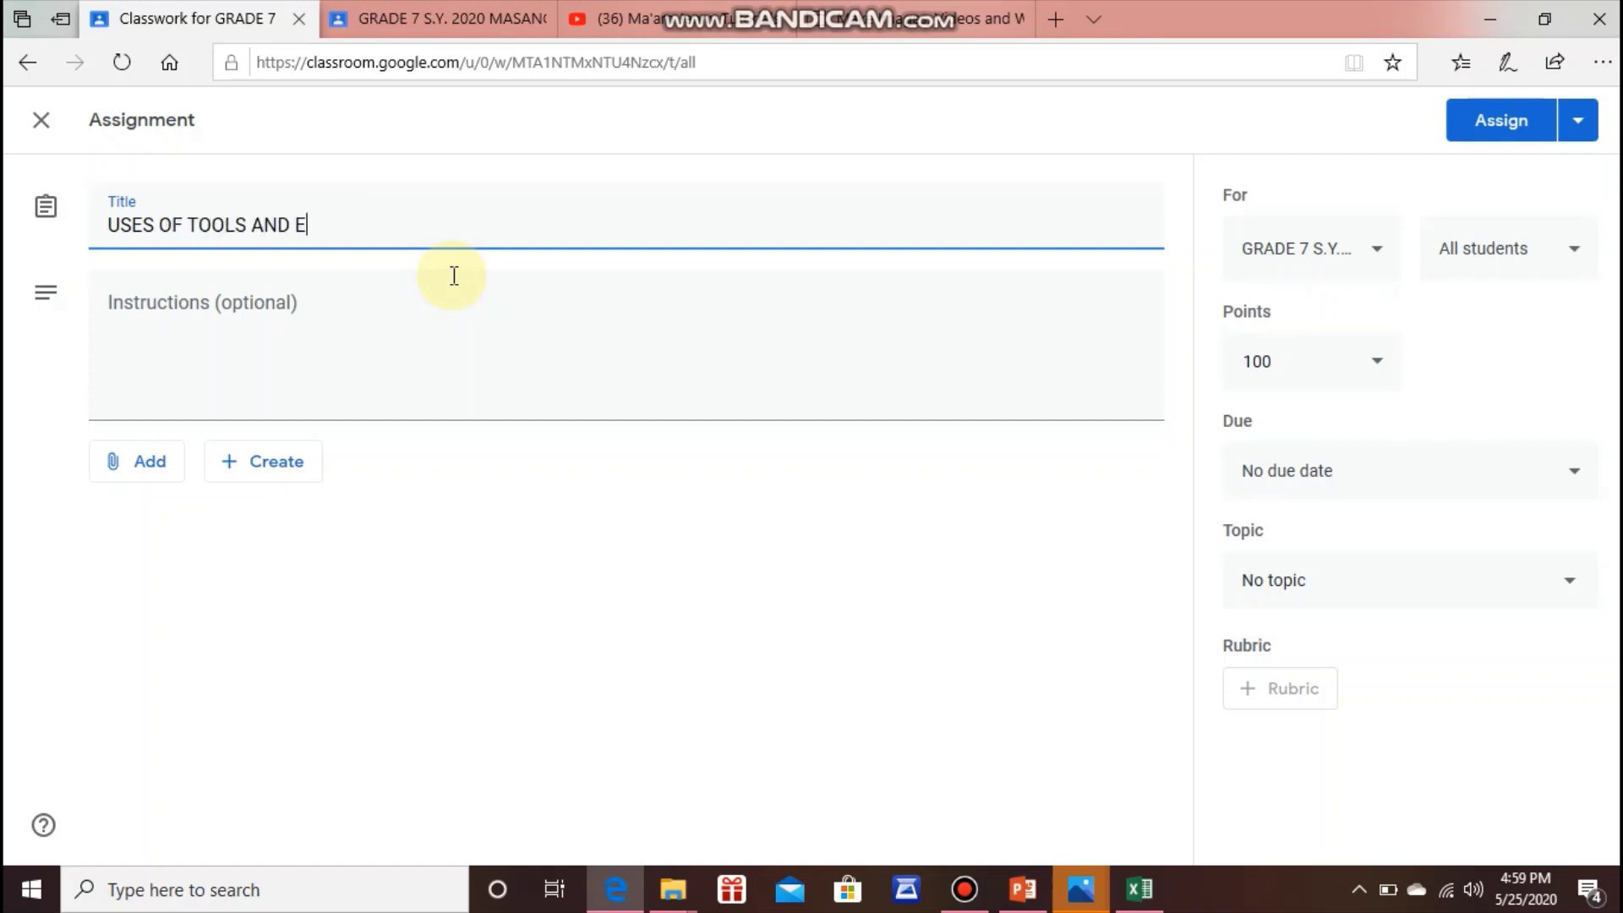
{"action": "type", "text": "QUIPMENT IN CAREGI"}
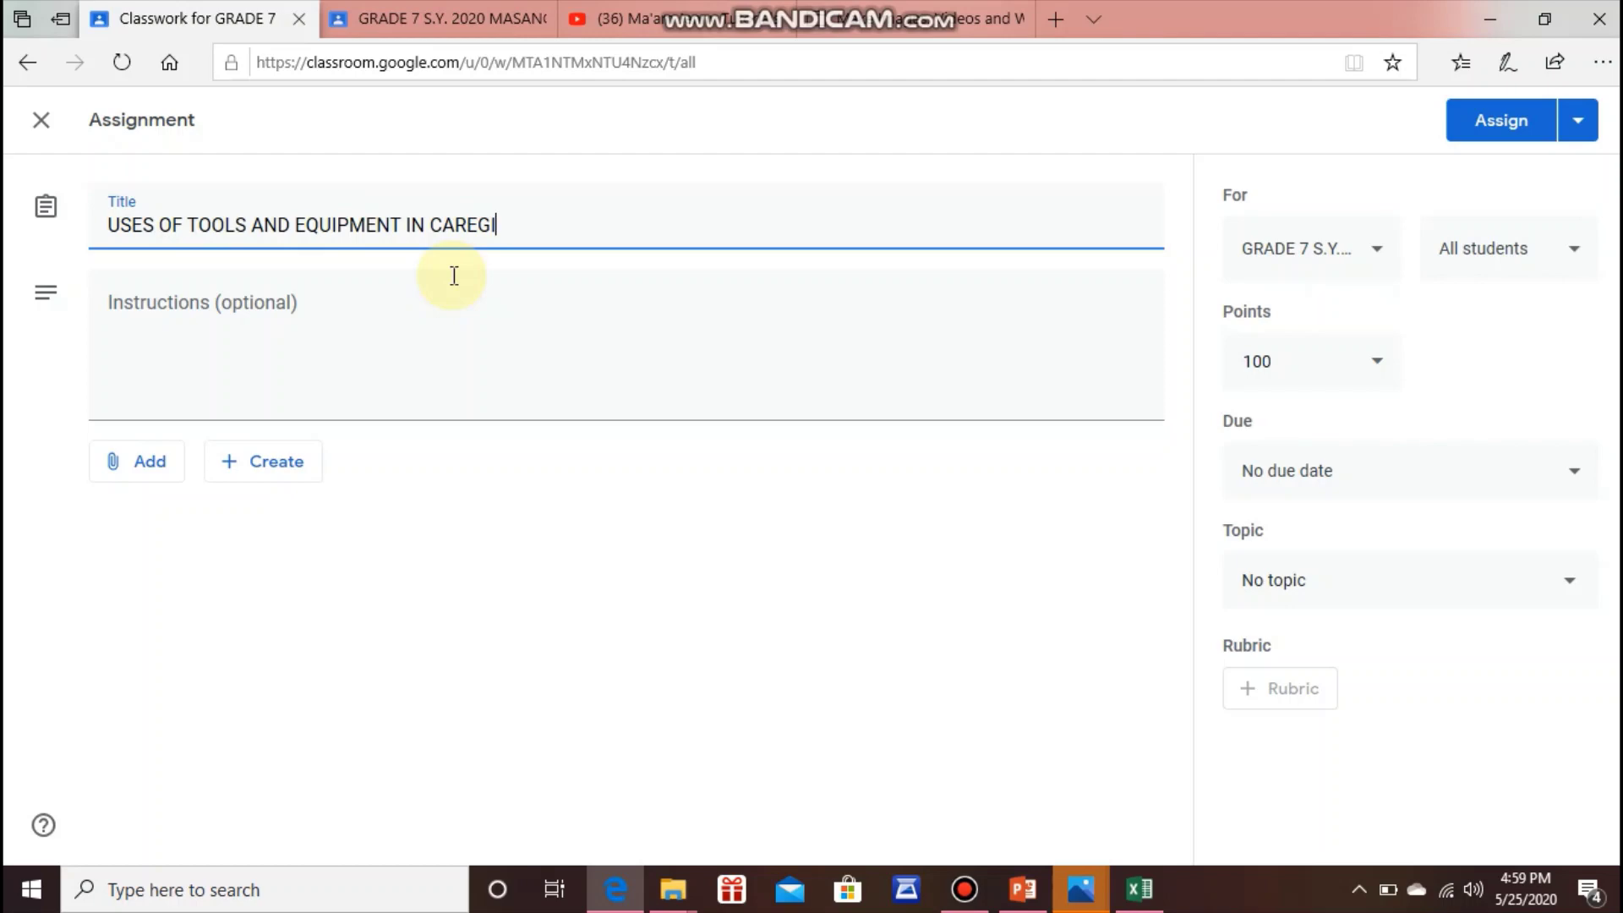
{"action": "type", "text": "VING"}
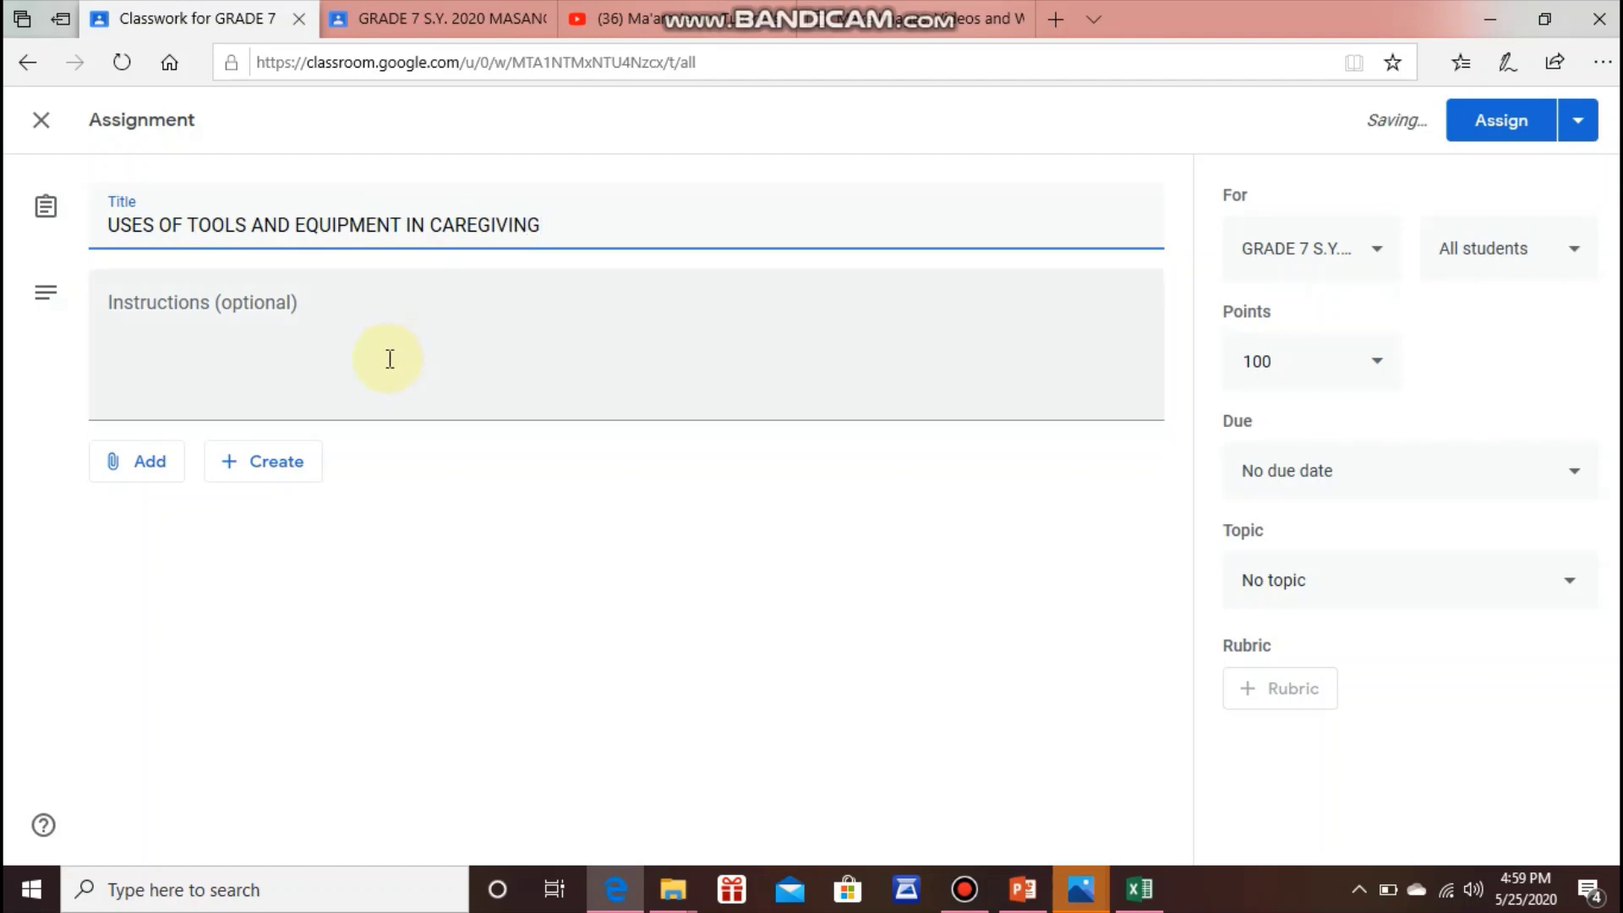
- Write the assignment instructions "draw 5 tools and equipment in caregiving with their uses on your notebook." and check the attachment options
{"action": "left_click", "coordinate": [390, 358]}
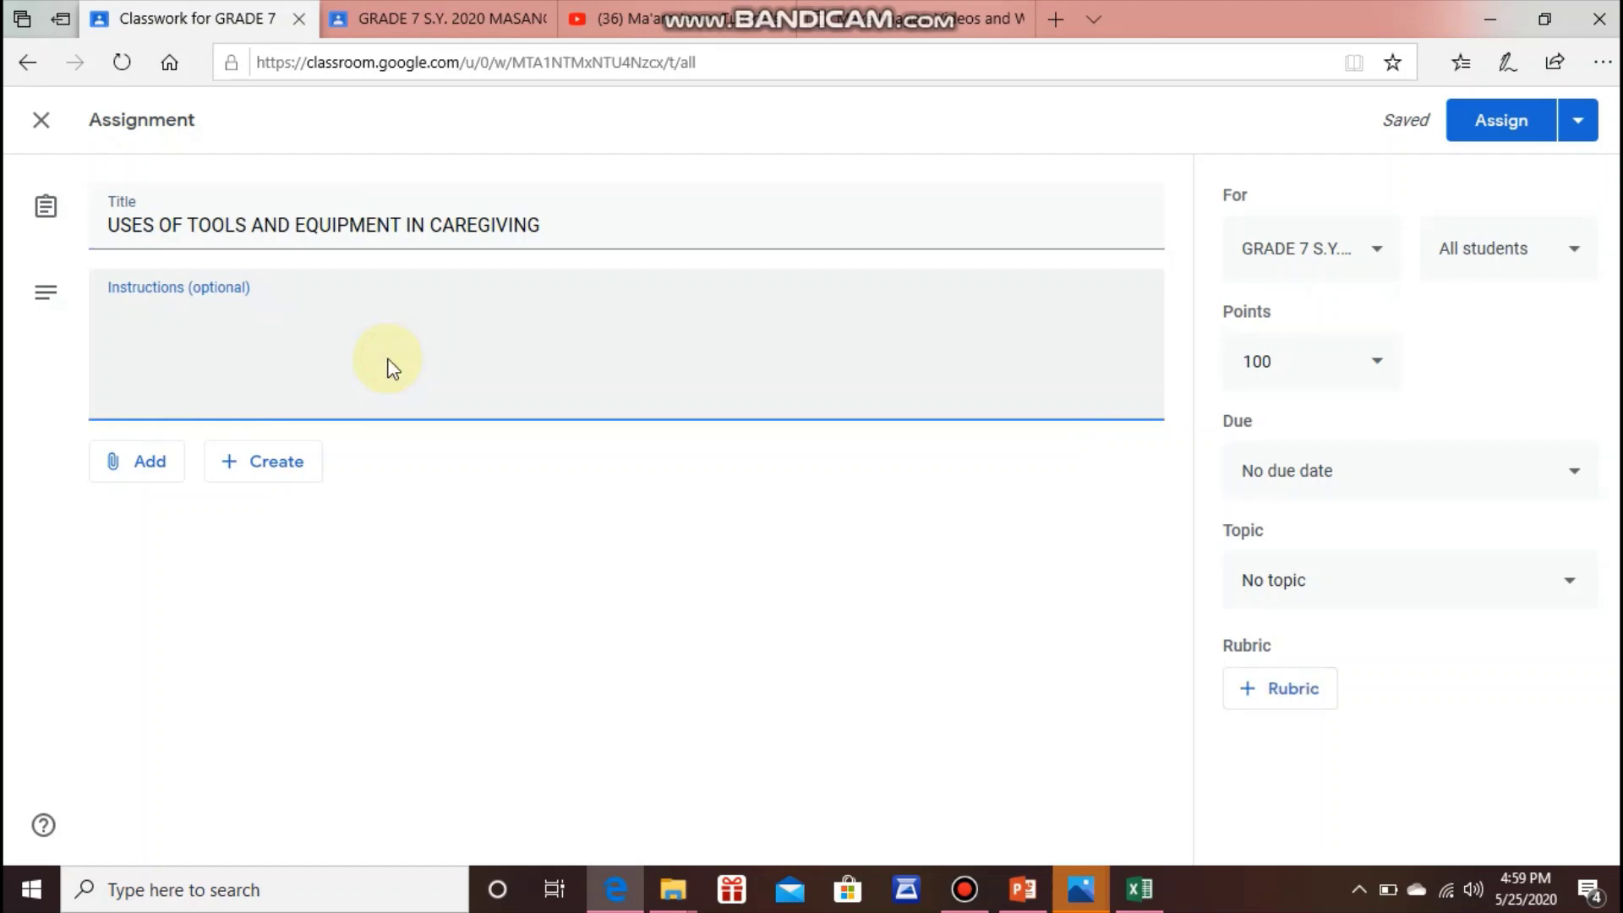
{"action": "right_click", "coordinate": [388, 359]}
{"action": "left_click", "coordinate": [204, 355]}
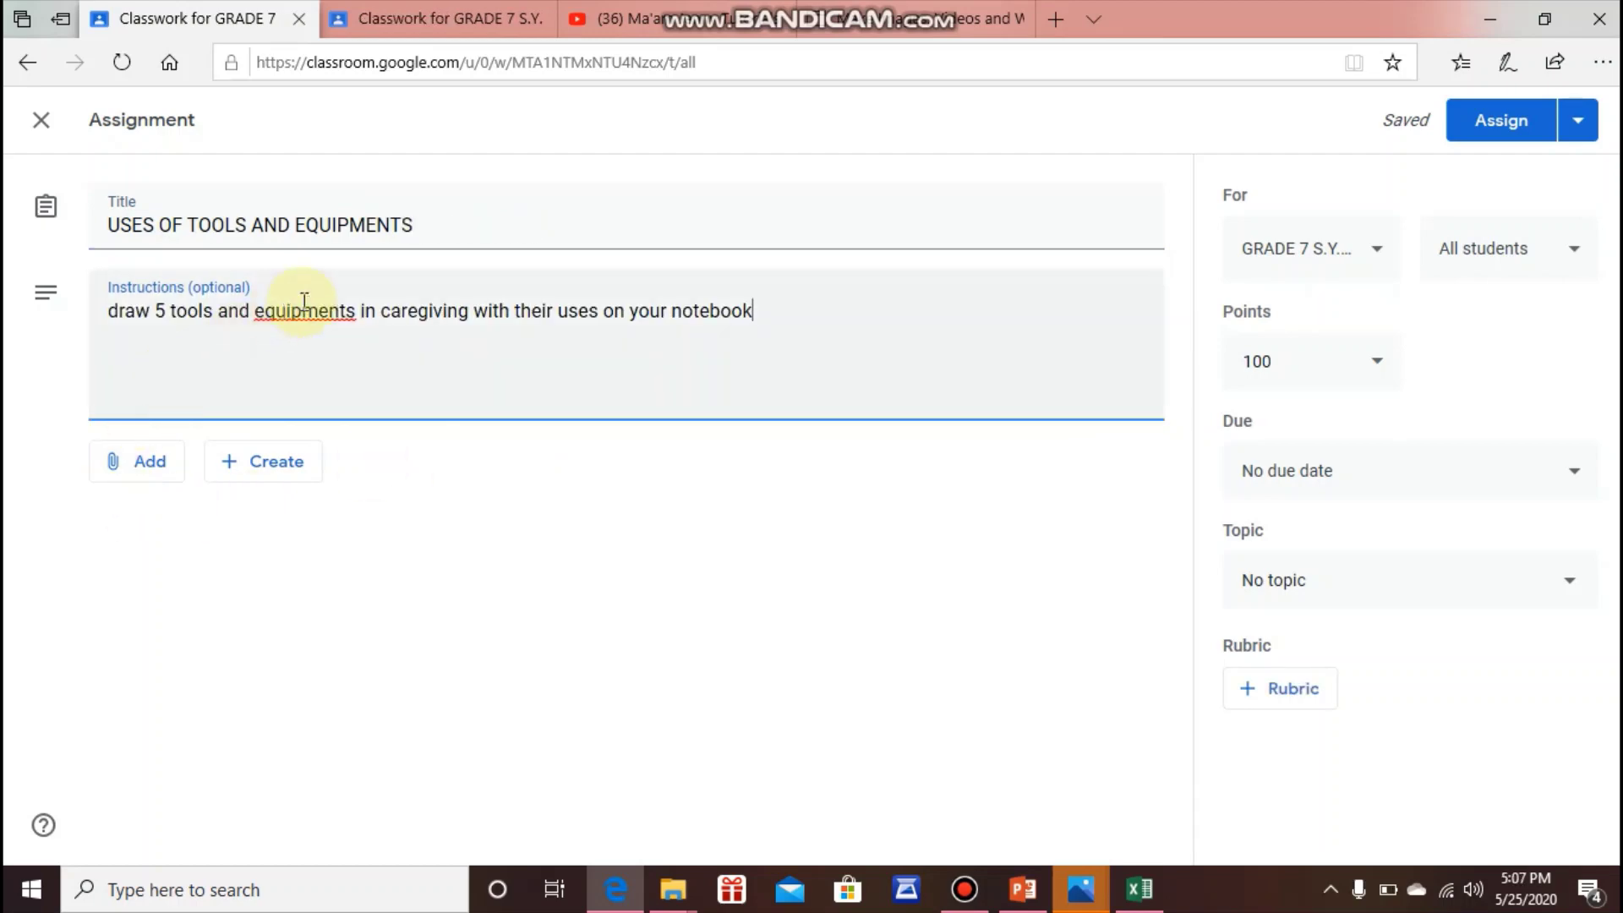
{"action": "left_click", "coordinate": [358, 315]}
{"action": "key", "text": "BackSpace"}
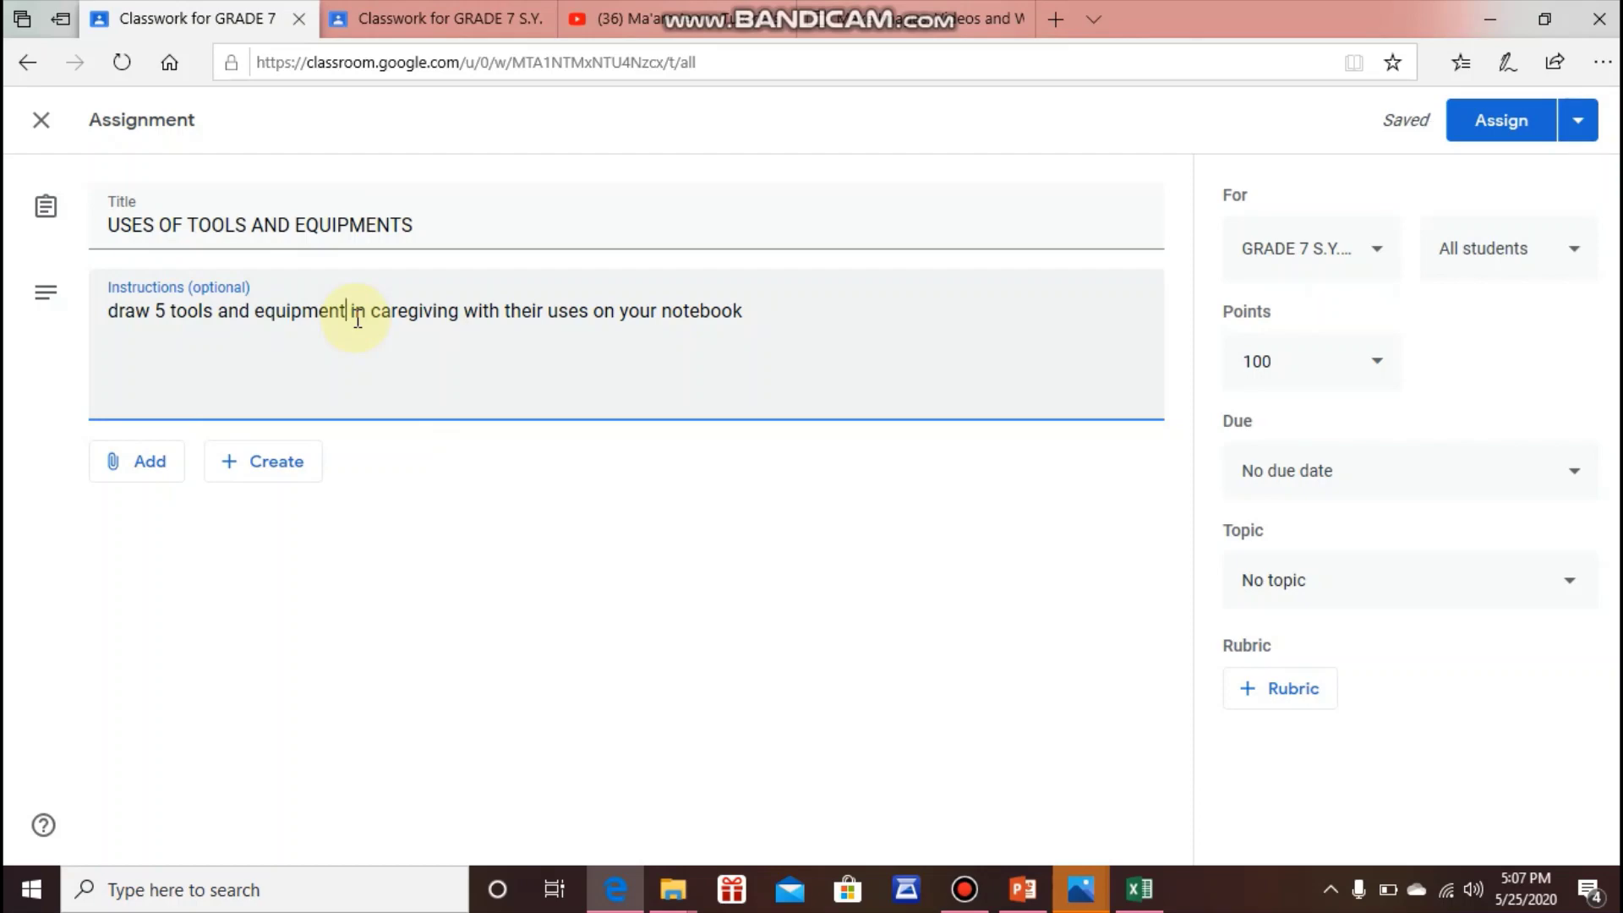
{"action": "left_click", "coordinate": [760, 331]}
{"action": "type", "text": "."}
{"action": "left_click", "coordinate": [148, 463]}
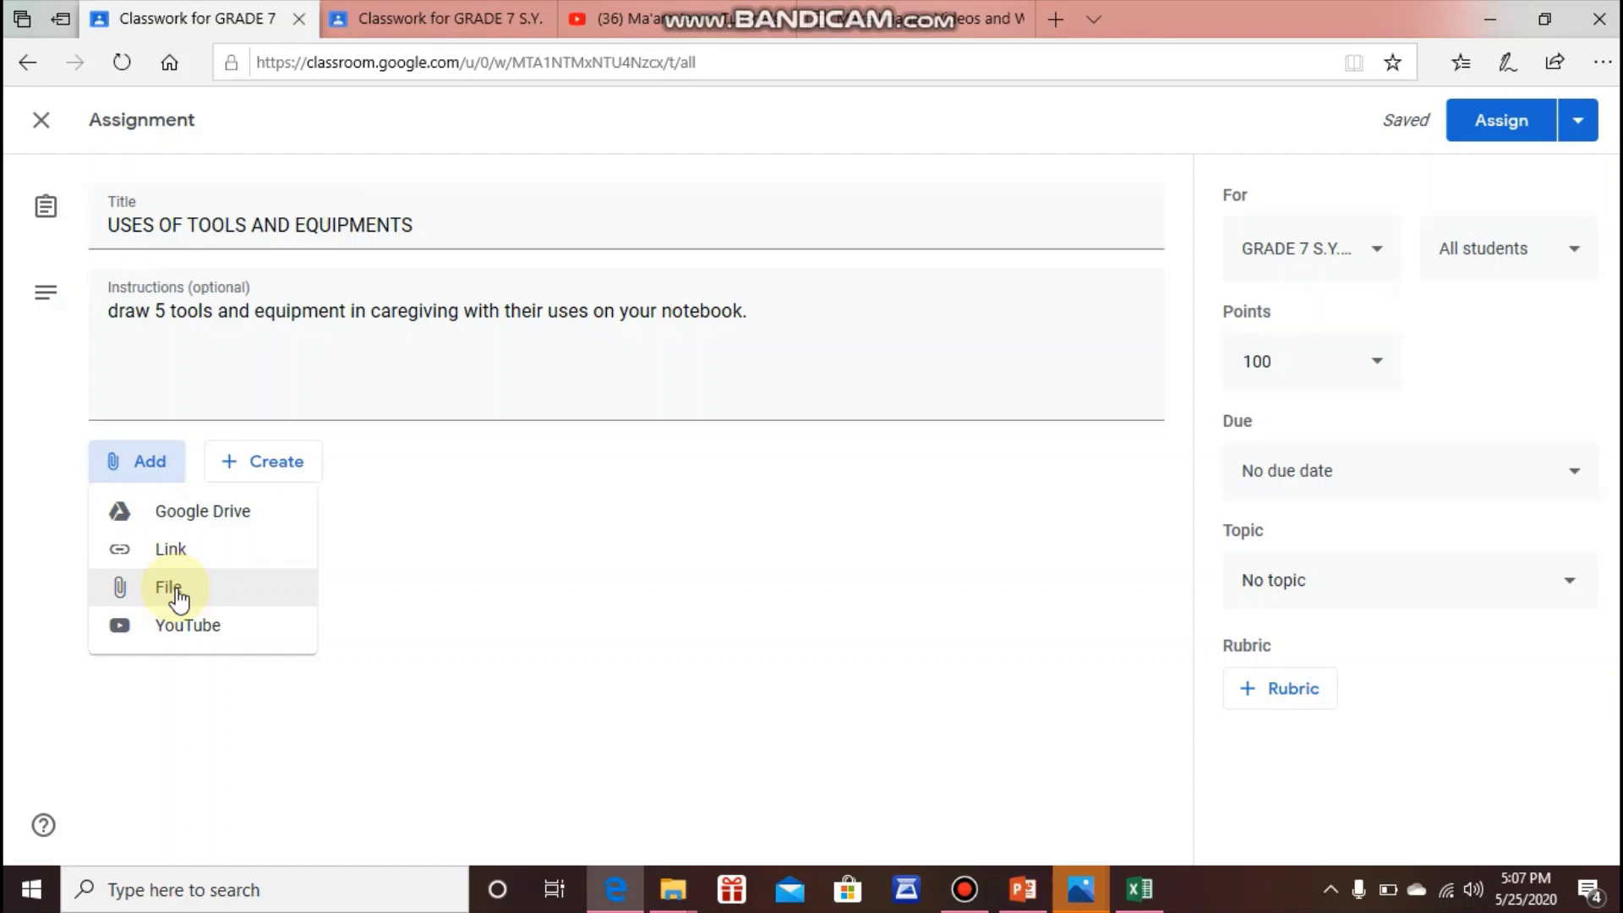
{"action": "left_click", "coordinate": [485, 576]}
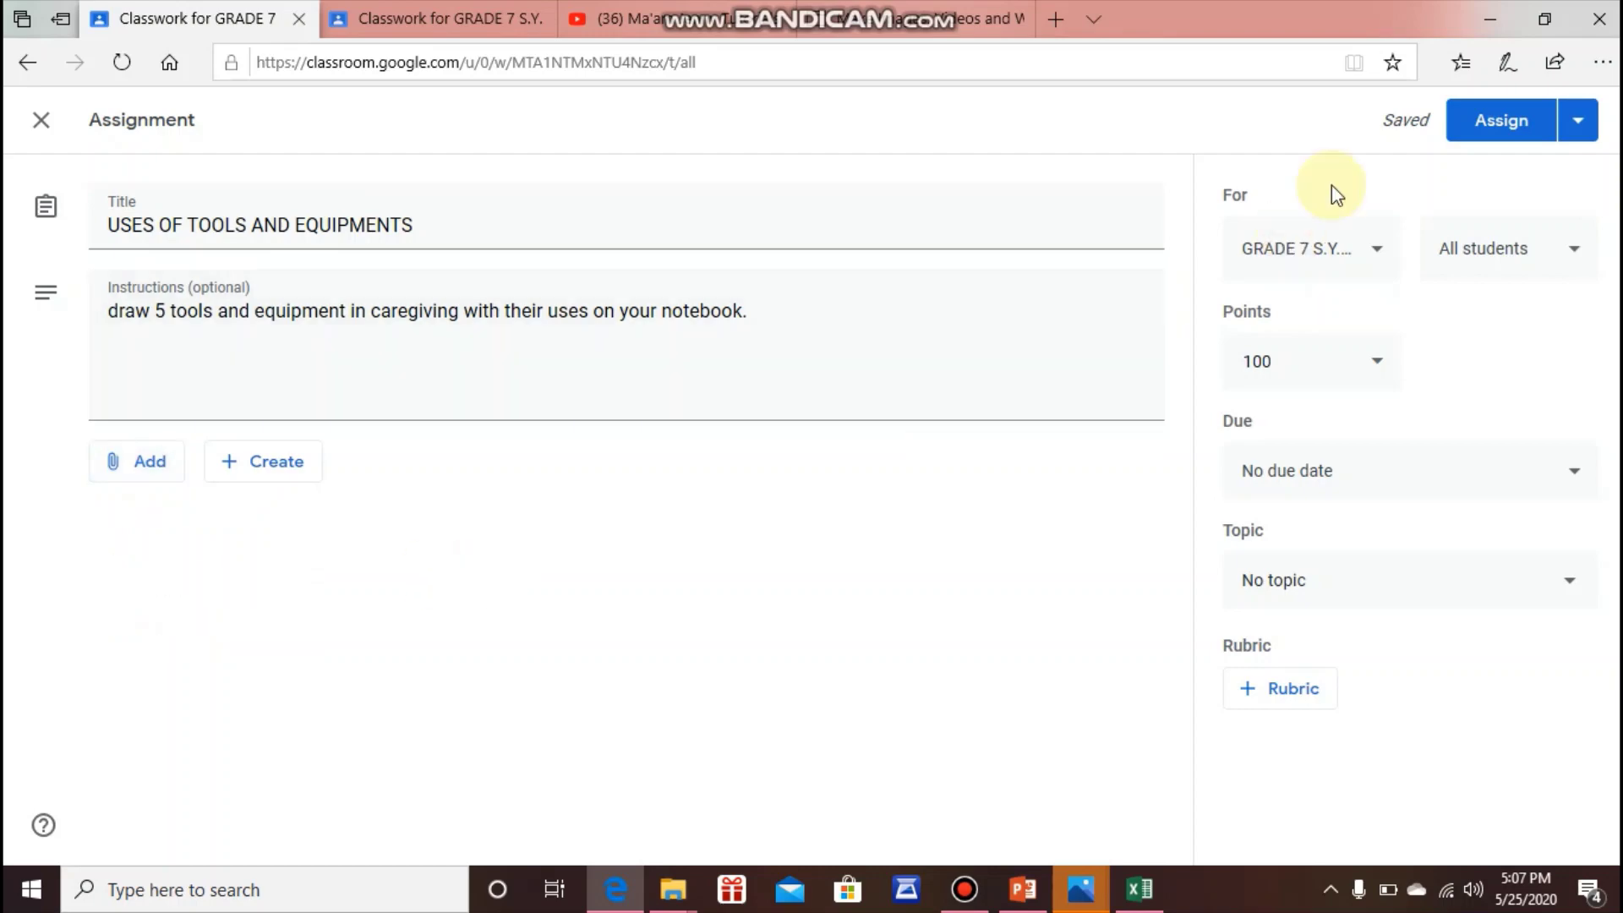
- Include the GRADE 7 PATERNO and Copy of GRADE palma classes as additional recipients of the assignment
{"action": "left_click", "coordinate": [1378, 258]}
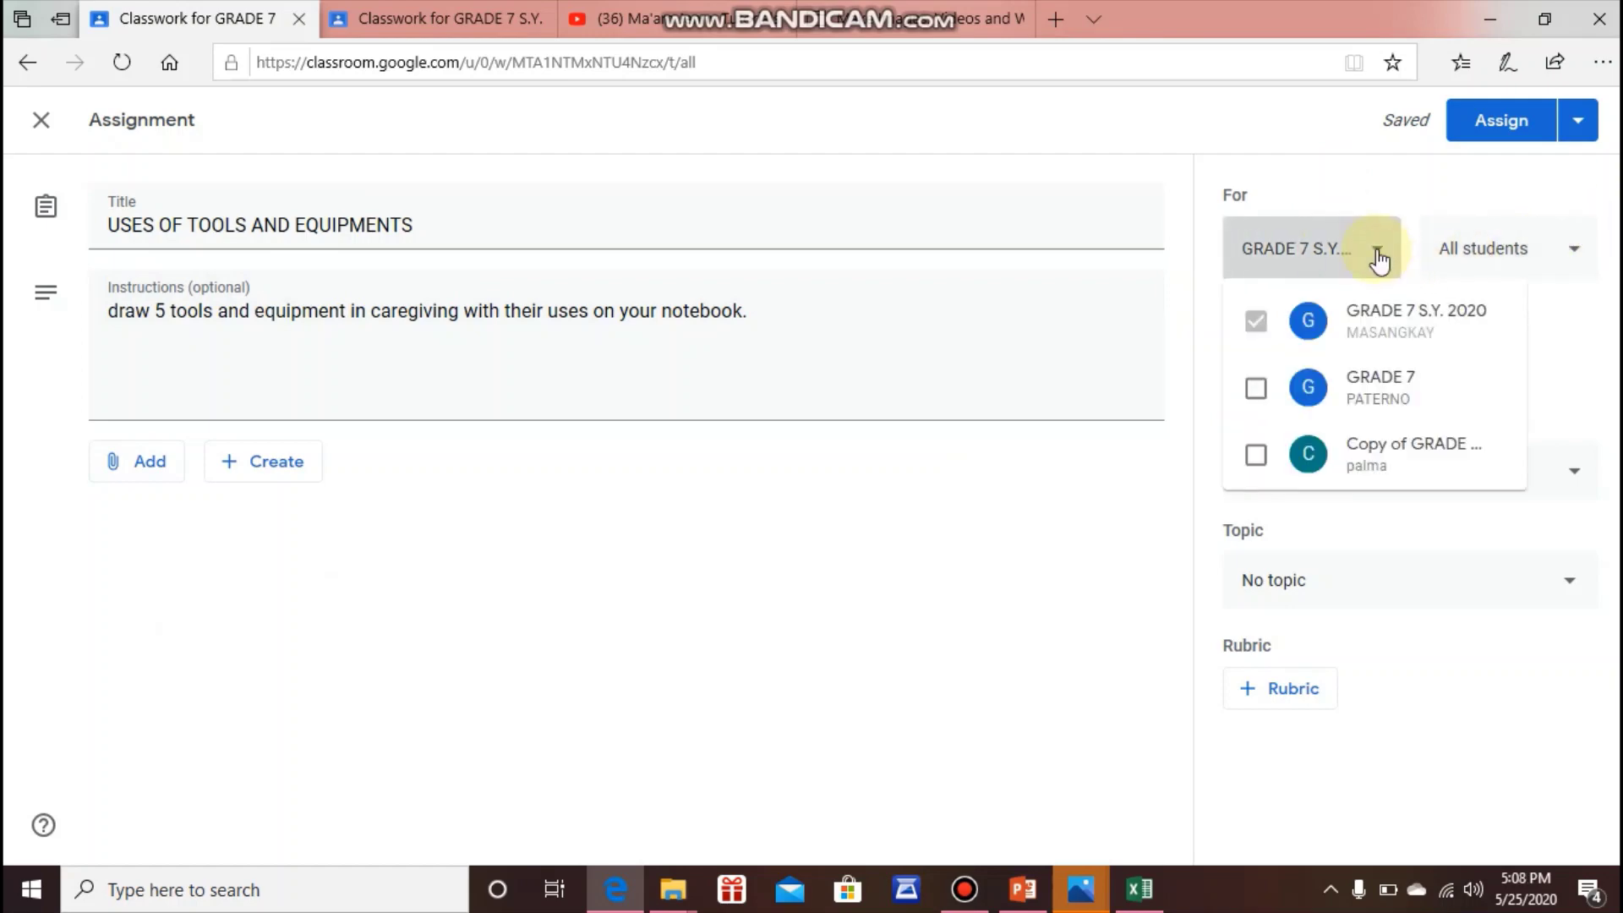
{"action": "left_click", "coordinate": [1263, 393]}
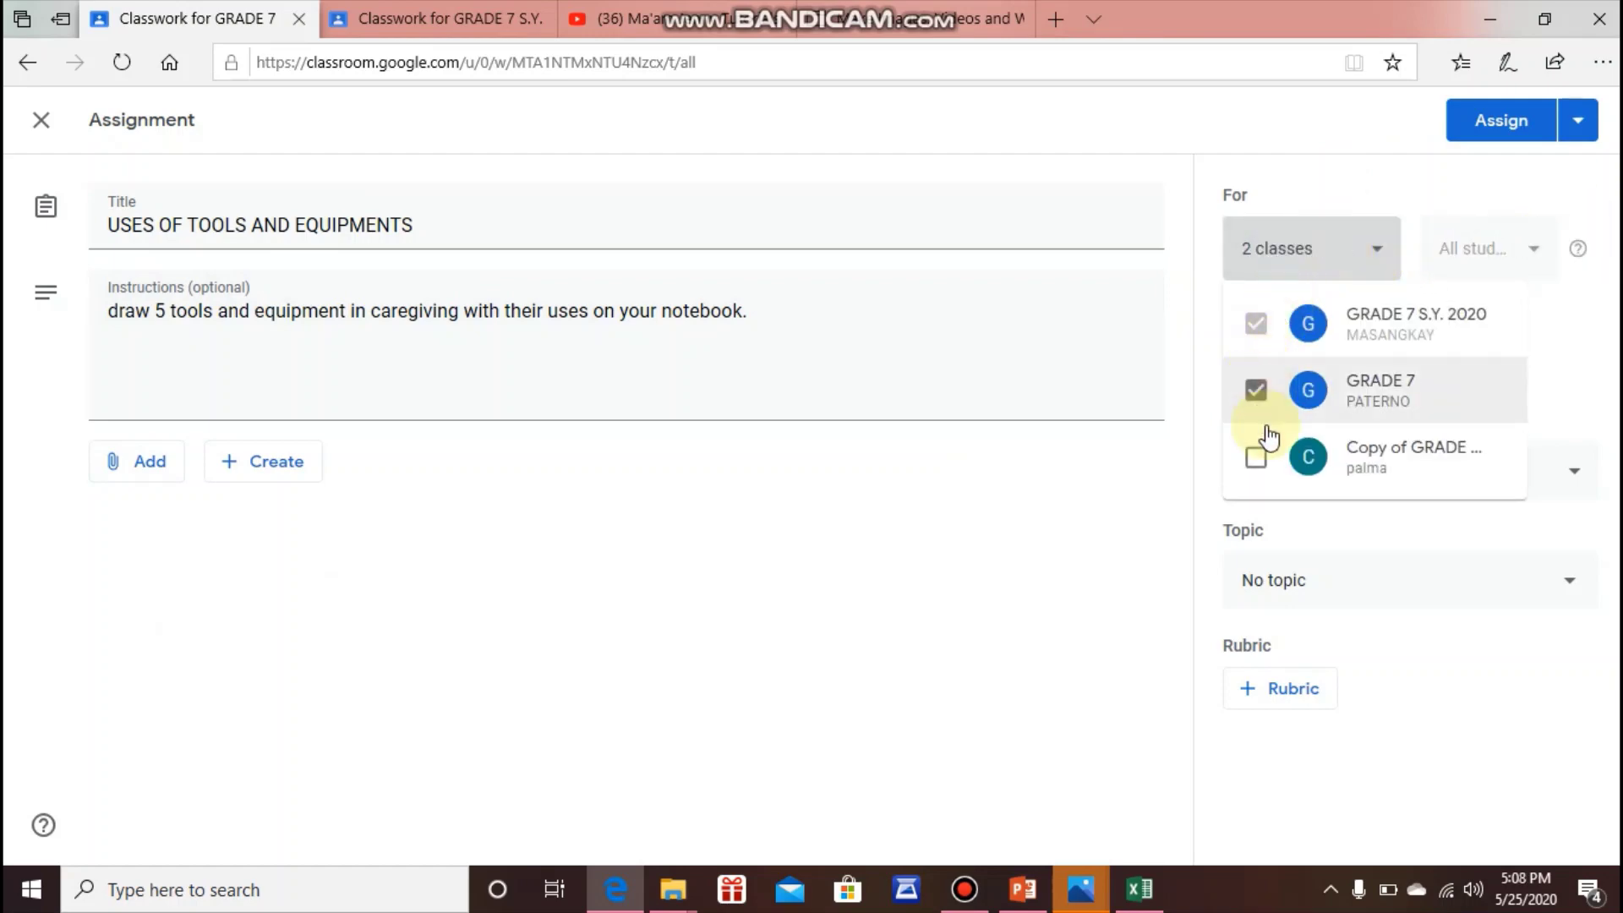
{"action": "left_click", "coordinate": [1255, 459]}
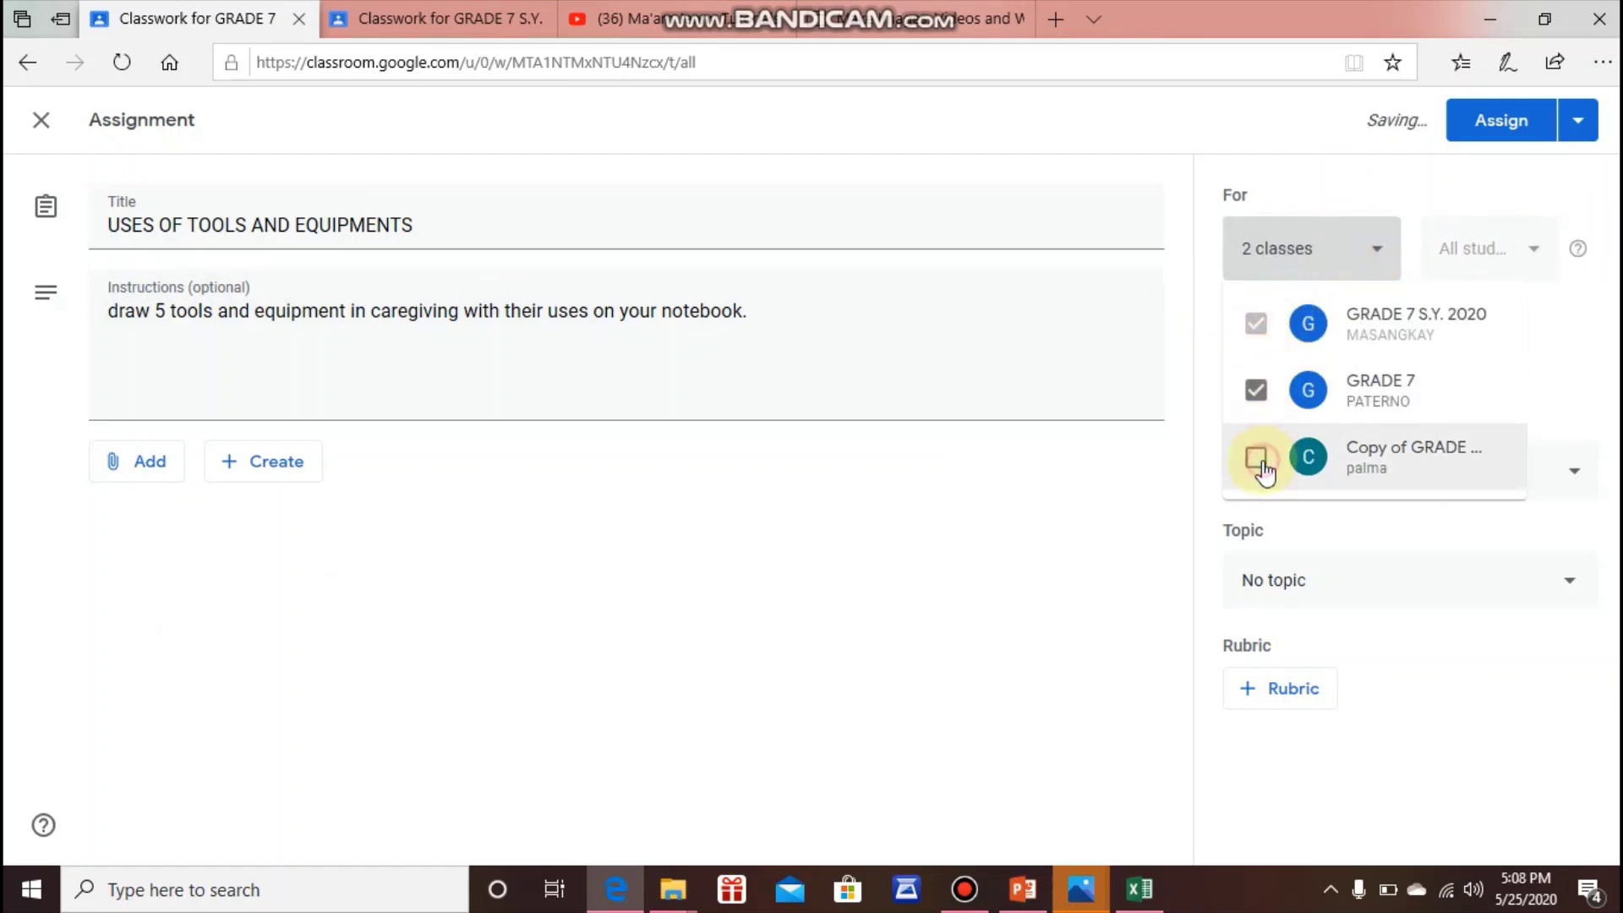
{"action": "left_click", "coordinate": [1452, 267]}
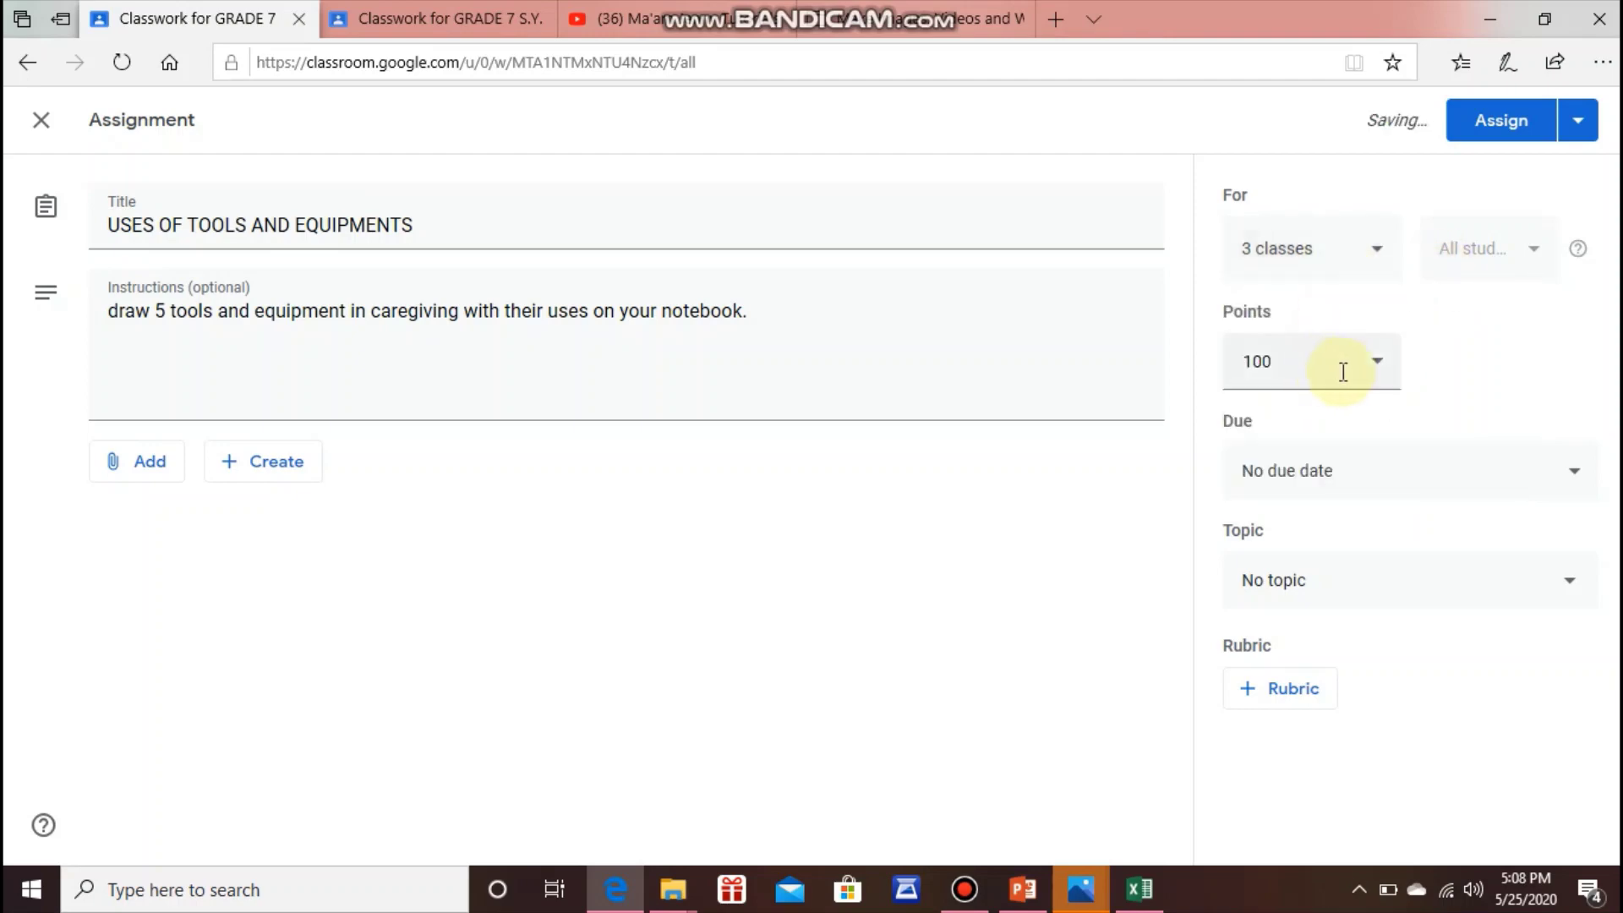
- Set the assignment's points to 10
{"action": "left_click", "coordinate": [1288, 365]}
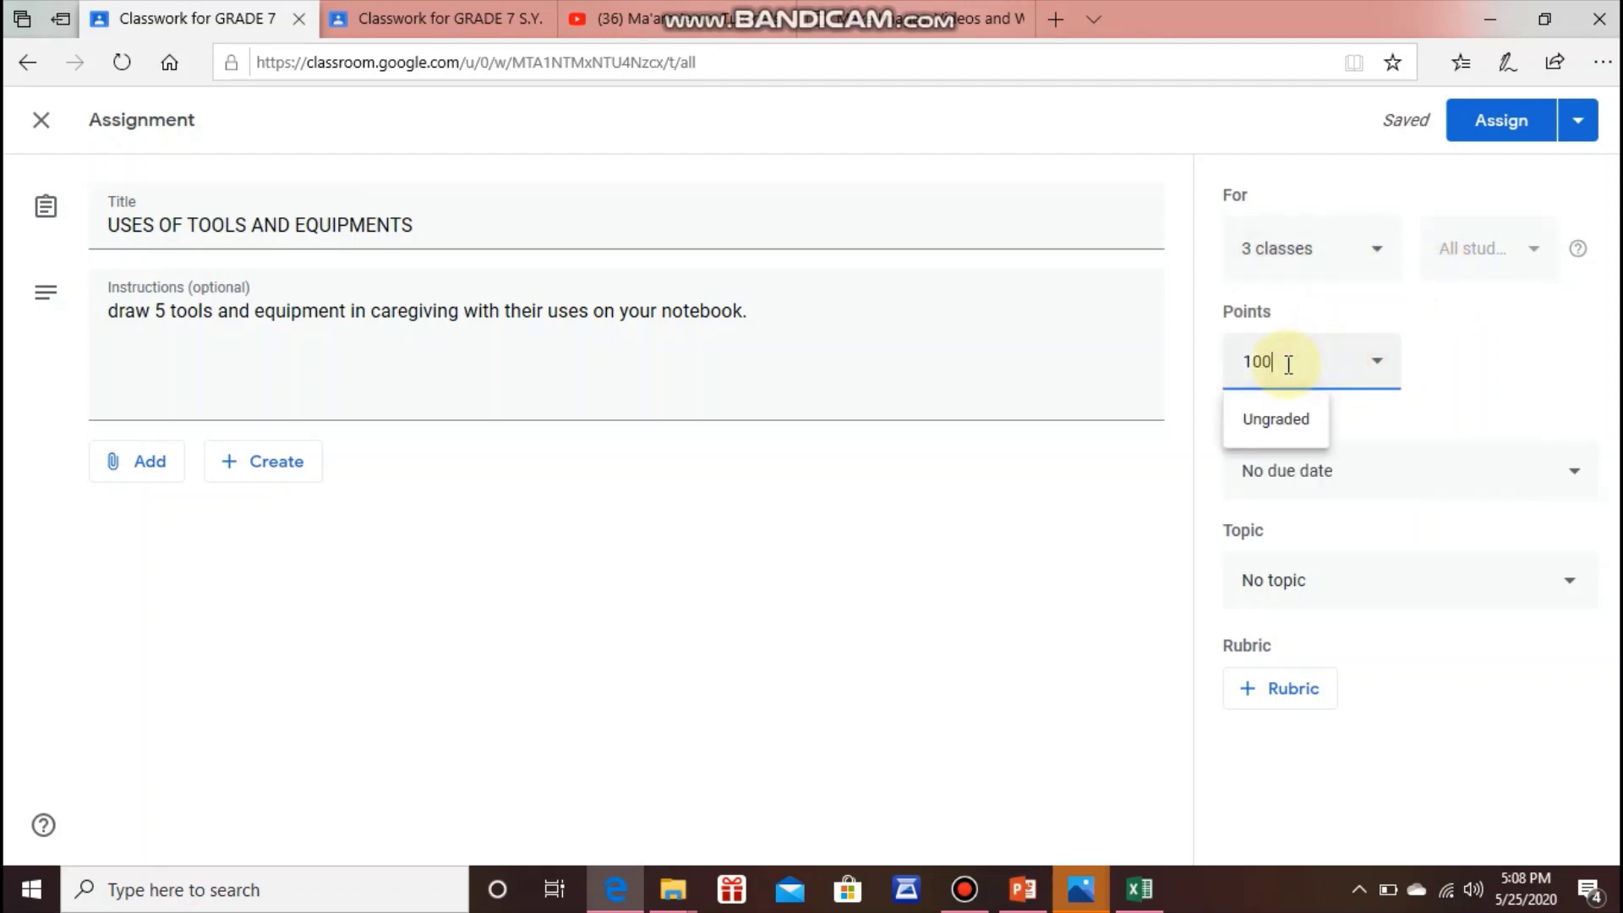
{"action": "key", "text": "BackSpace"}
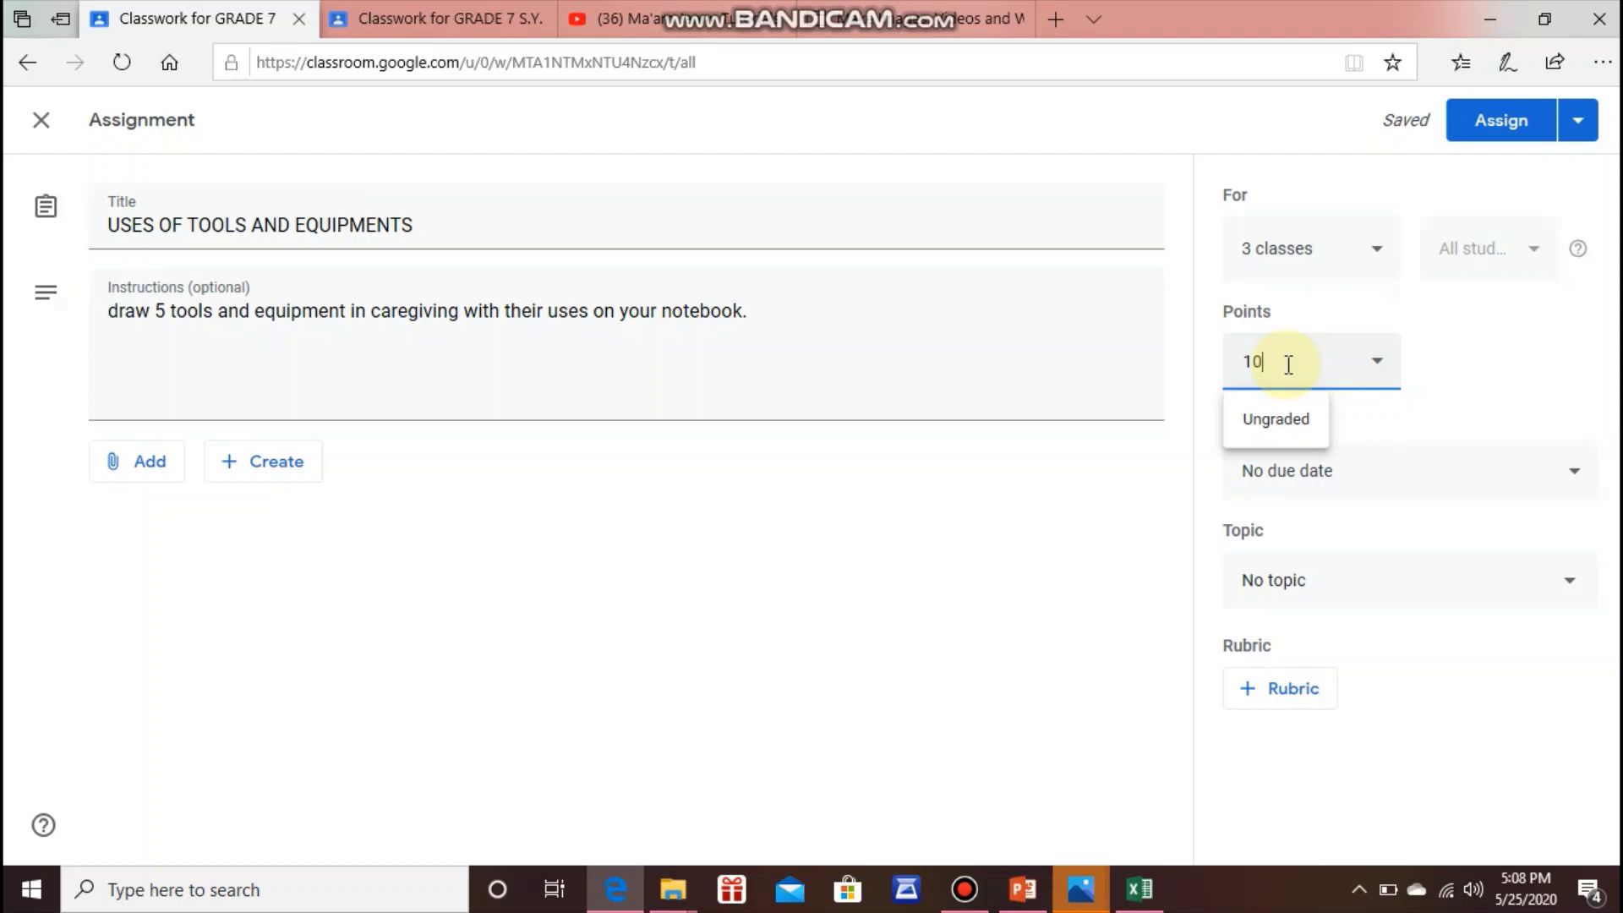
{"action": "left_click", "coordinate": [1412, 445]}
- Set the assignment's due date to May 29, 2020 with a due time of 11:59 PM
{"action": "left_click", "coordinate": [1413, 471]}
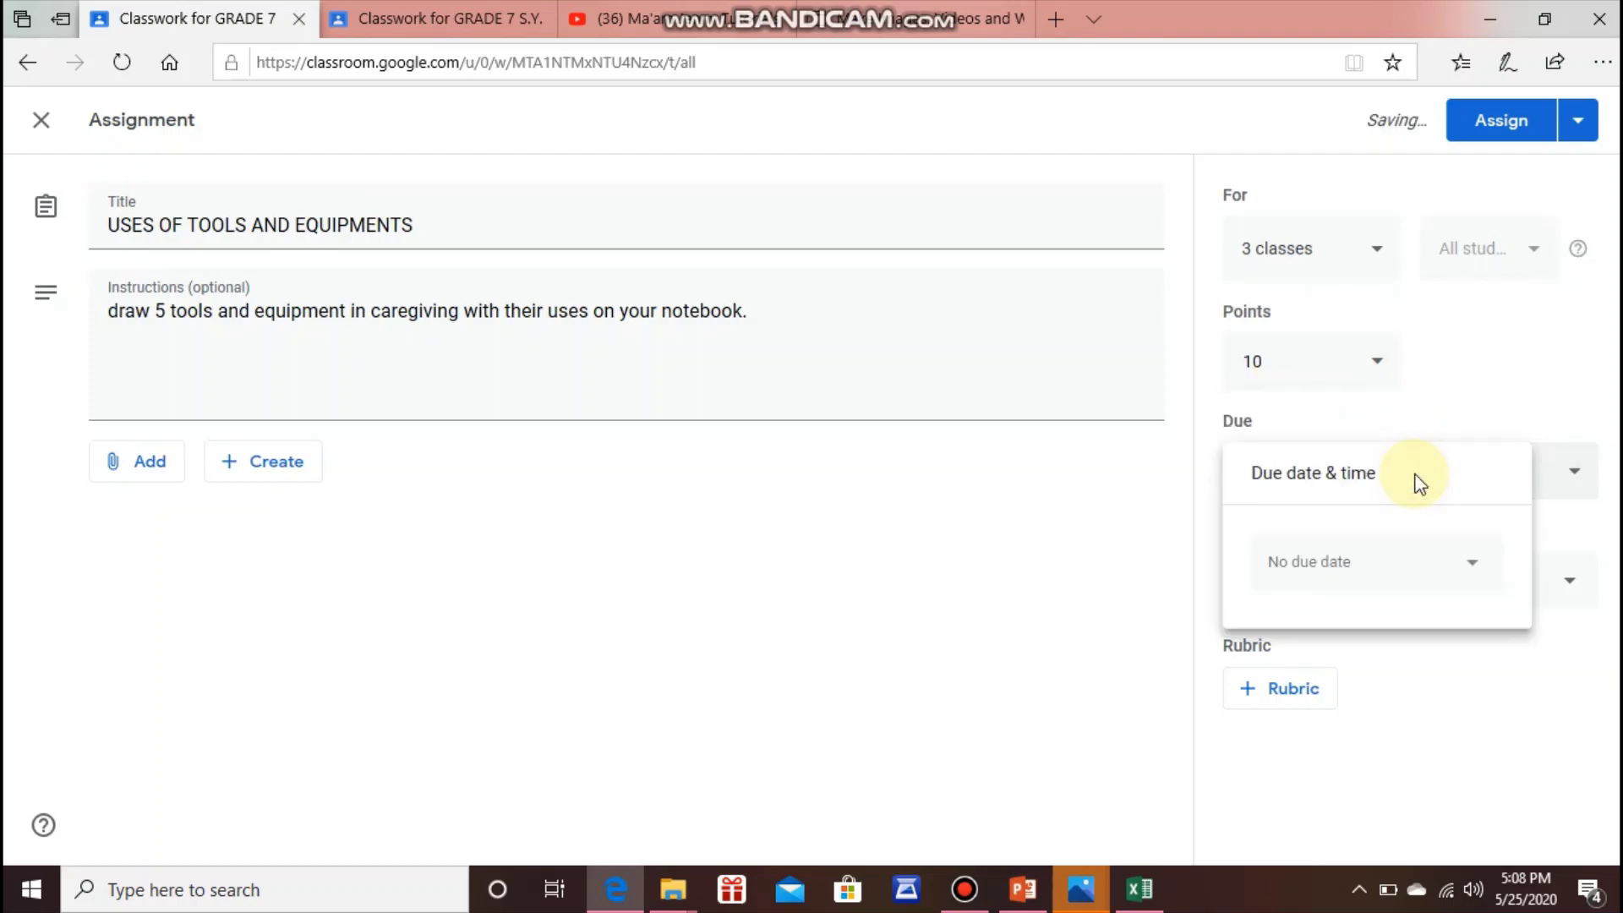
{"action": "left_click", "coordinate": [1463, 571]}
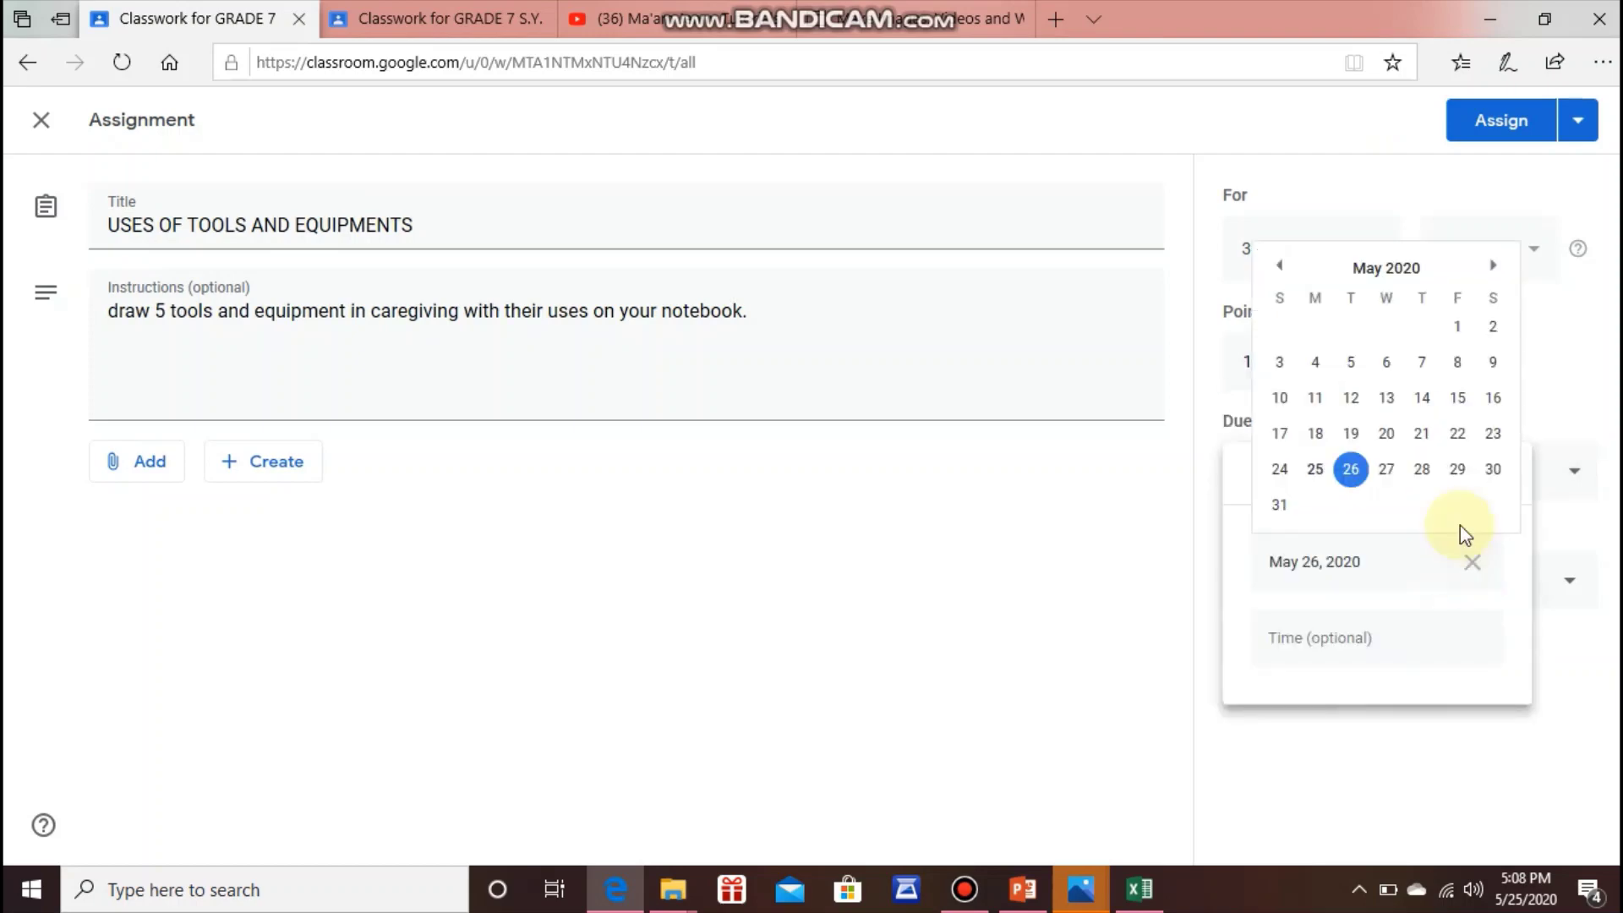
{"action": "left_click", "coordinate": [1457, 473]}
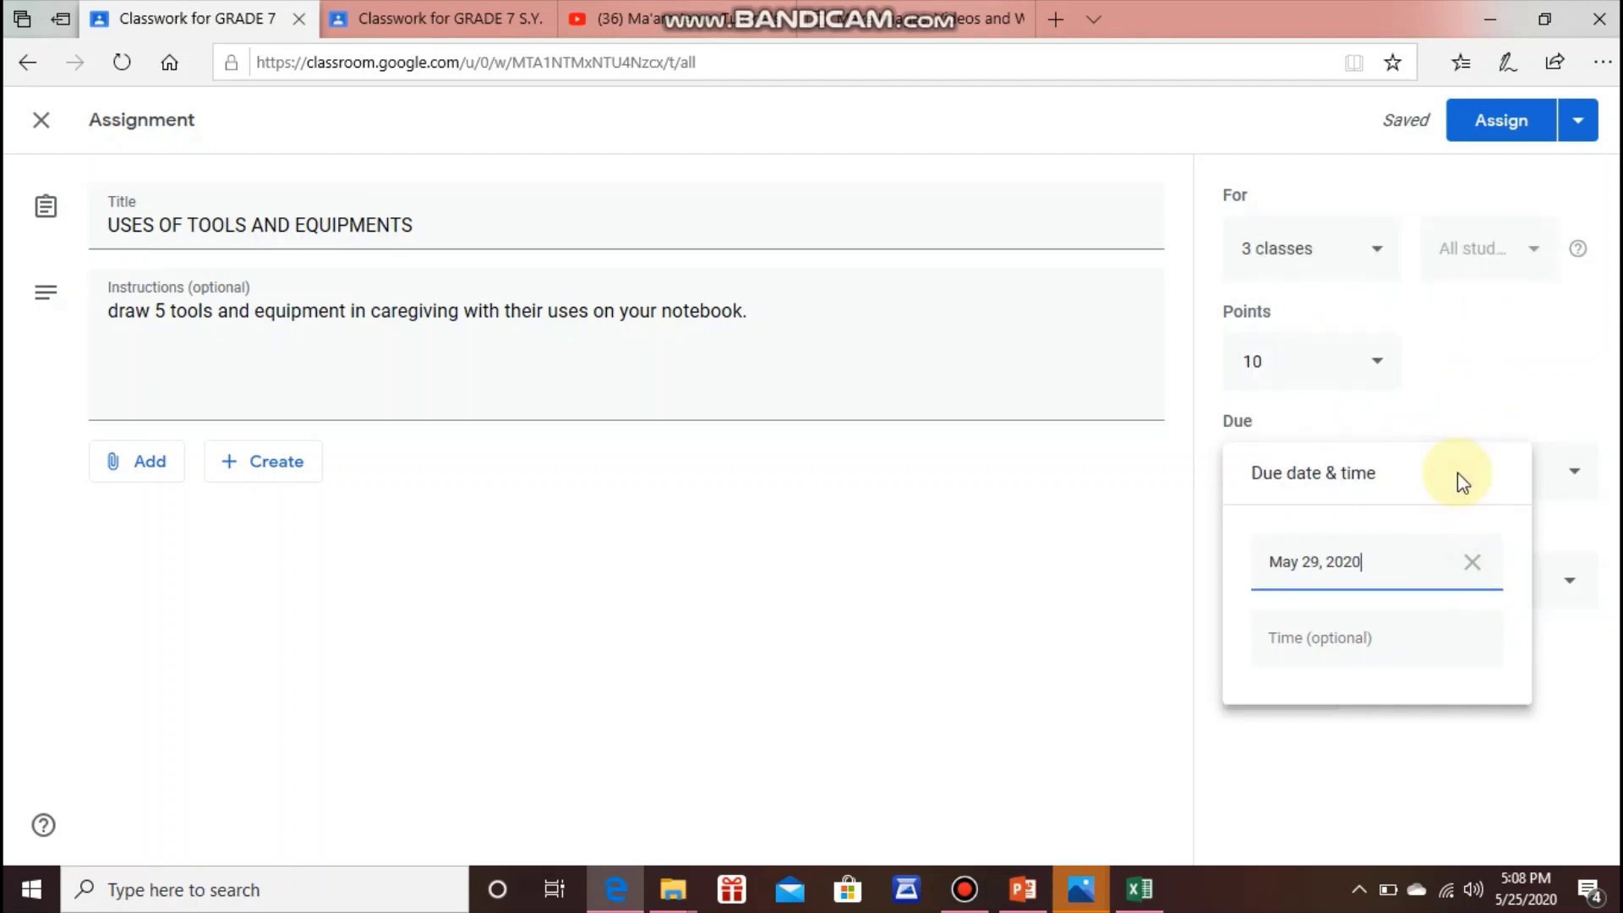
{"action": "left_click", "coordinate": [1389, 642]}
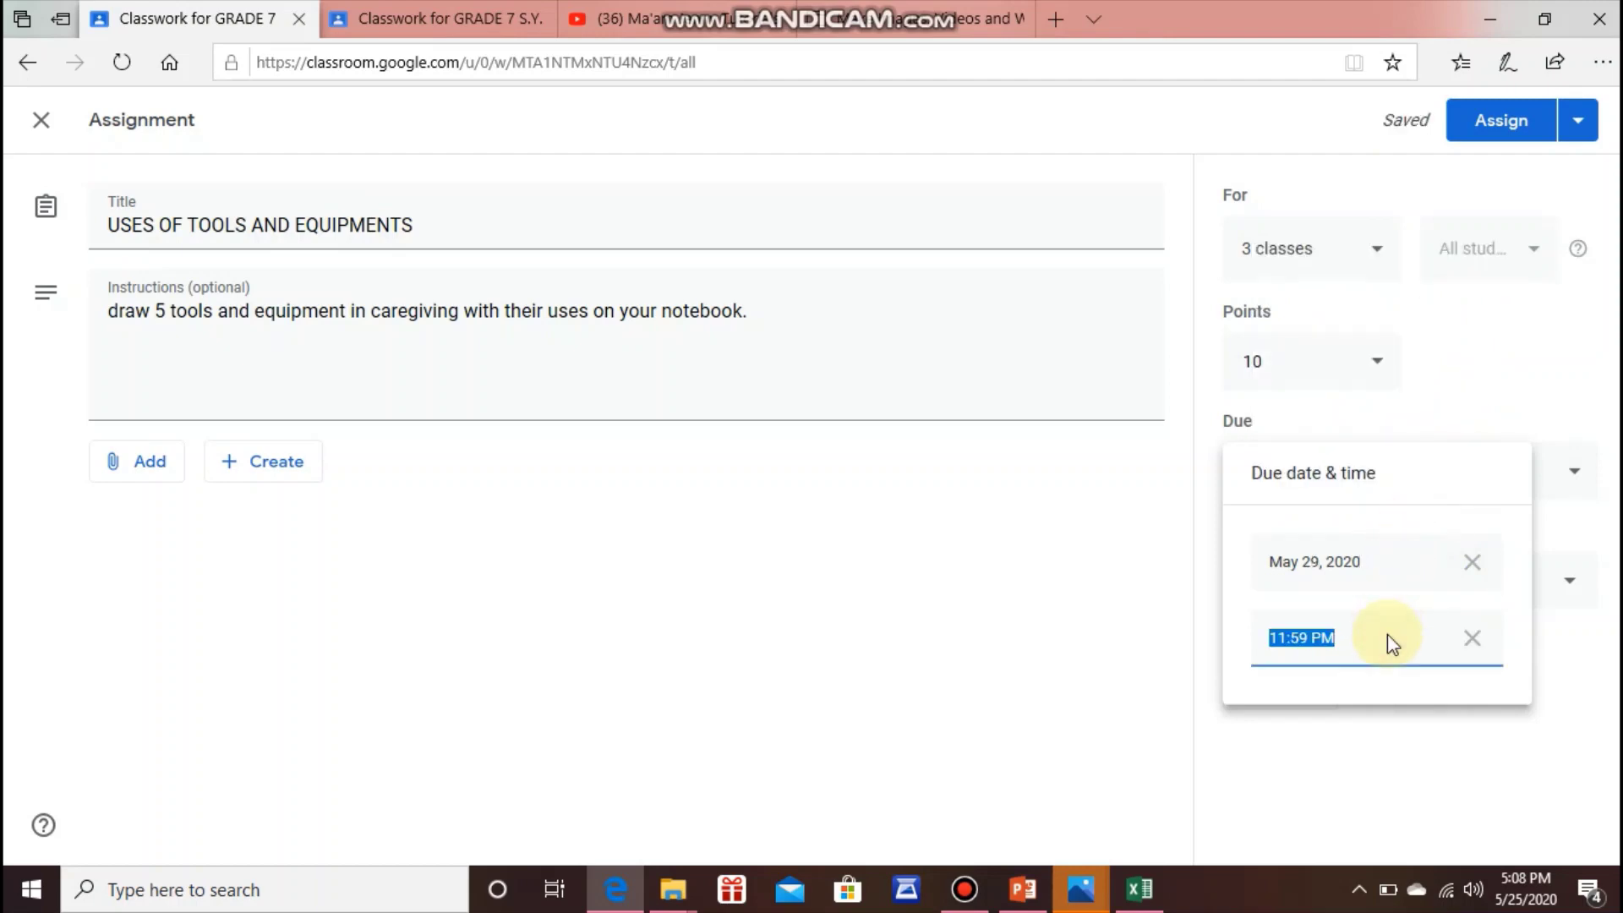
{"action": "left_click", "coordinate": [1415, 758]}
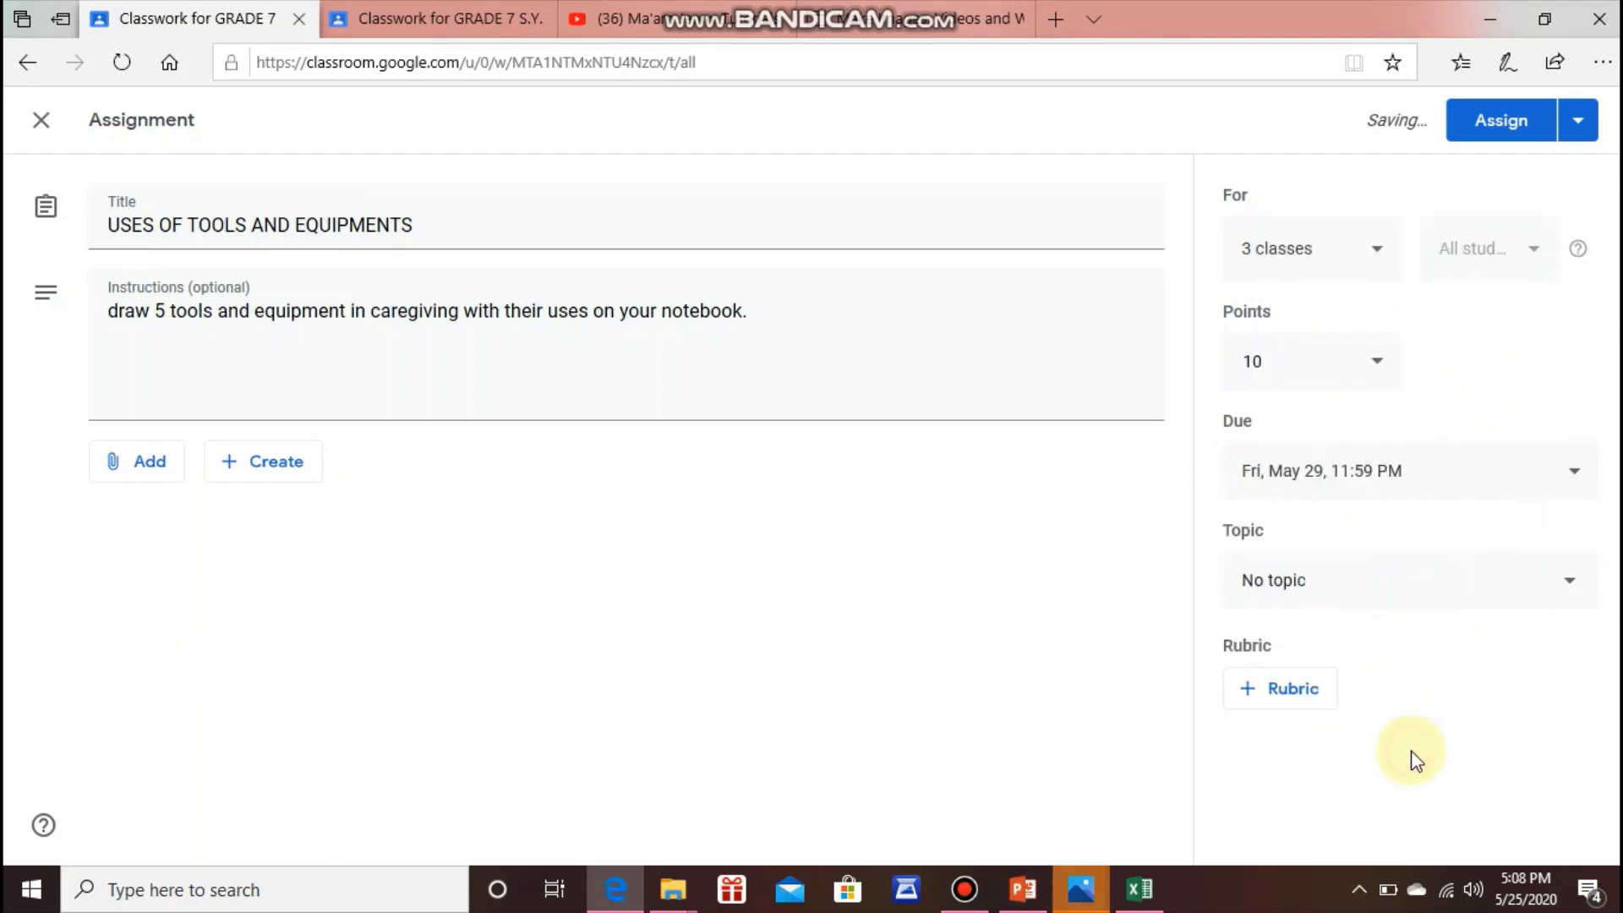
- Create the topic "CAREGIVING" for the assignment and check the available rubric options
{"action": "left_click", "coordinate": [1413, 592]}
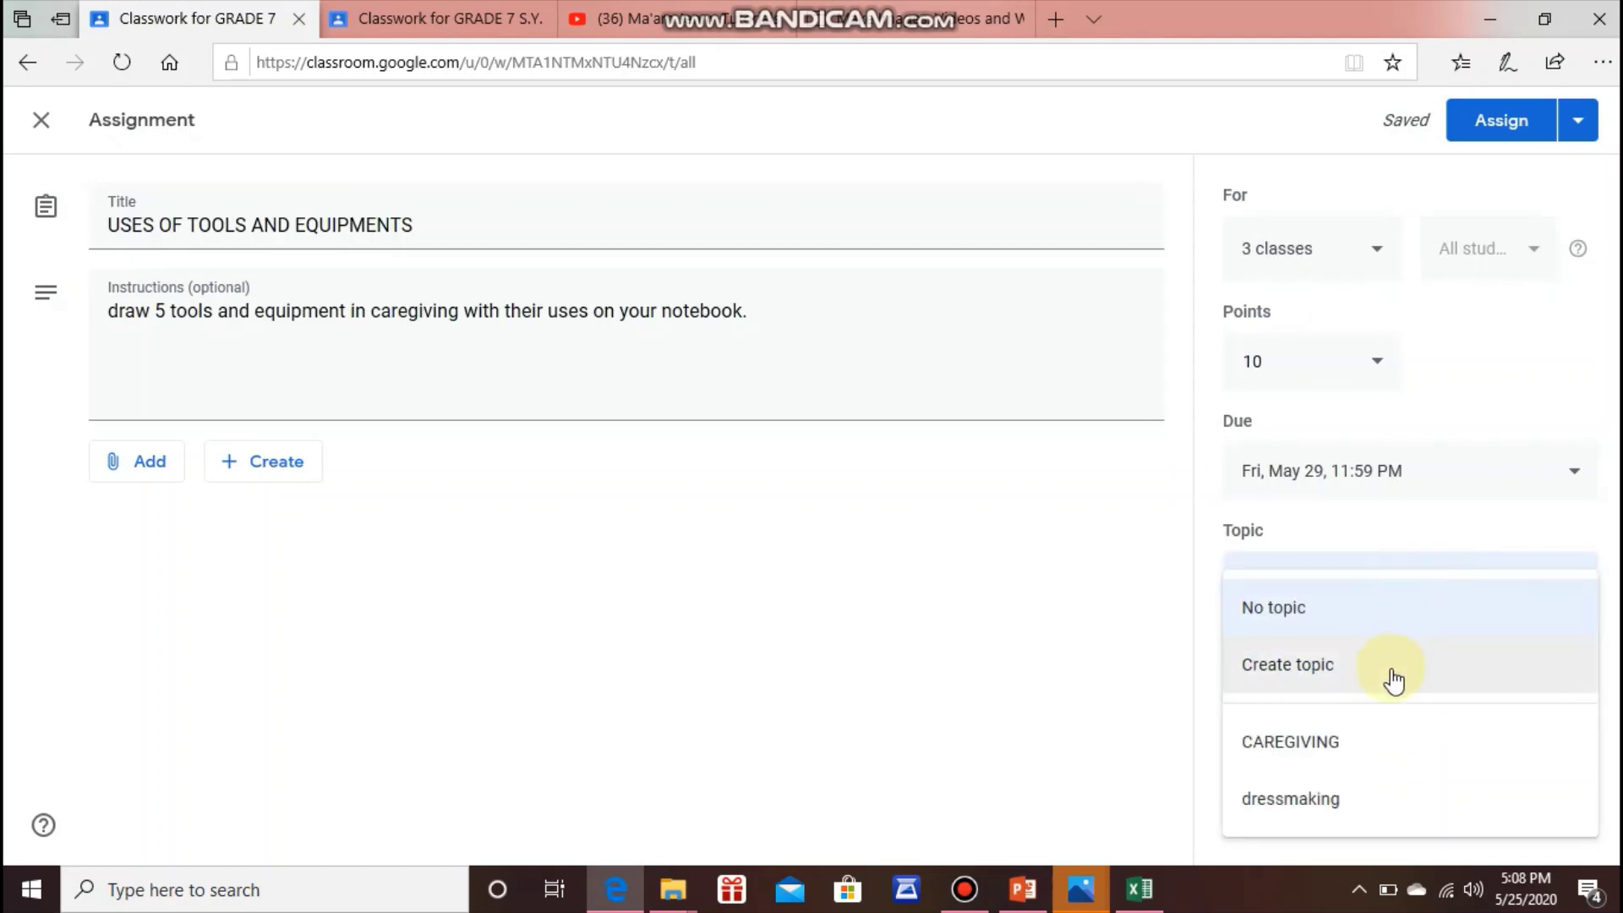
{"action": "left_click", "coordinate": [1391, 672]}
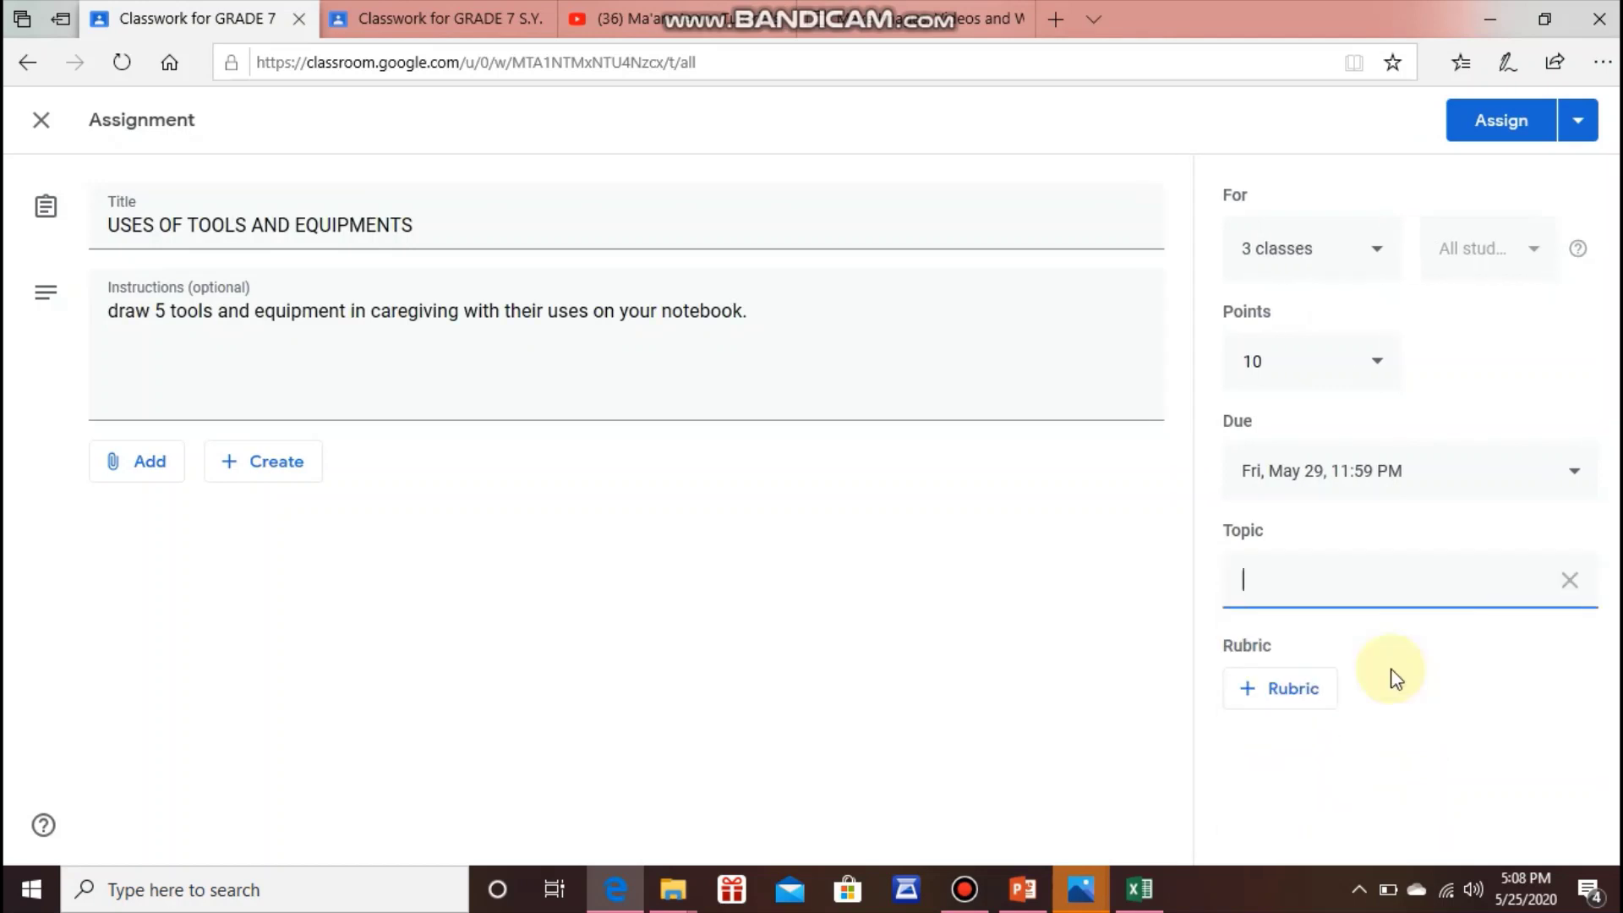
{"action": "type", "text": "CAREGIVING"}
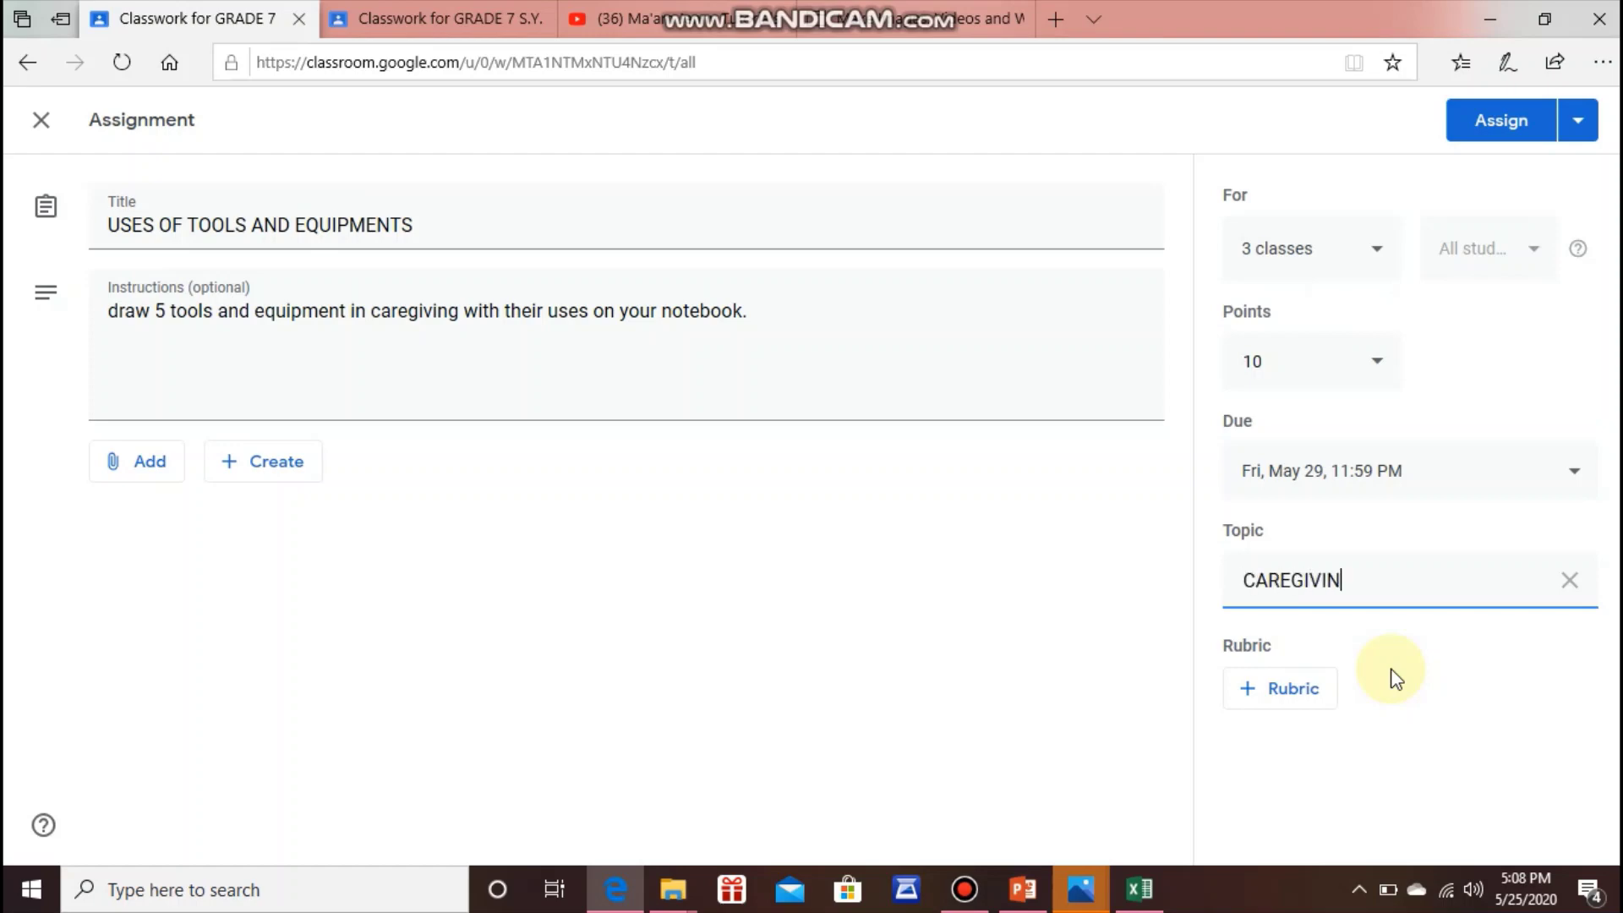
{"action": "left_click", "coordinate": [1284, 717]}
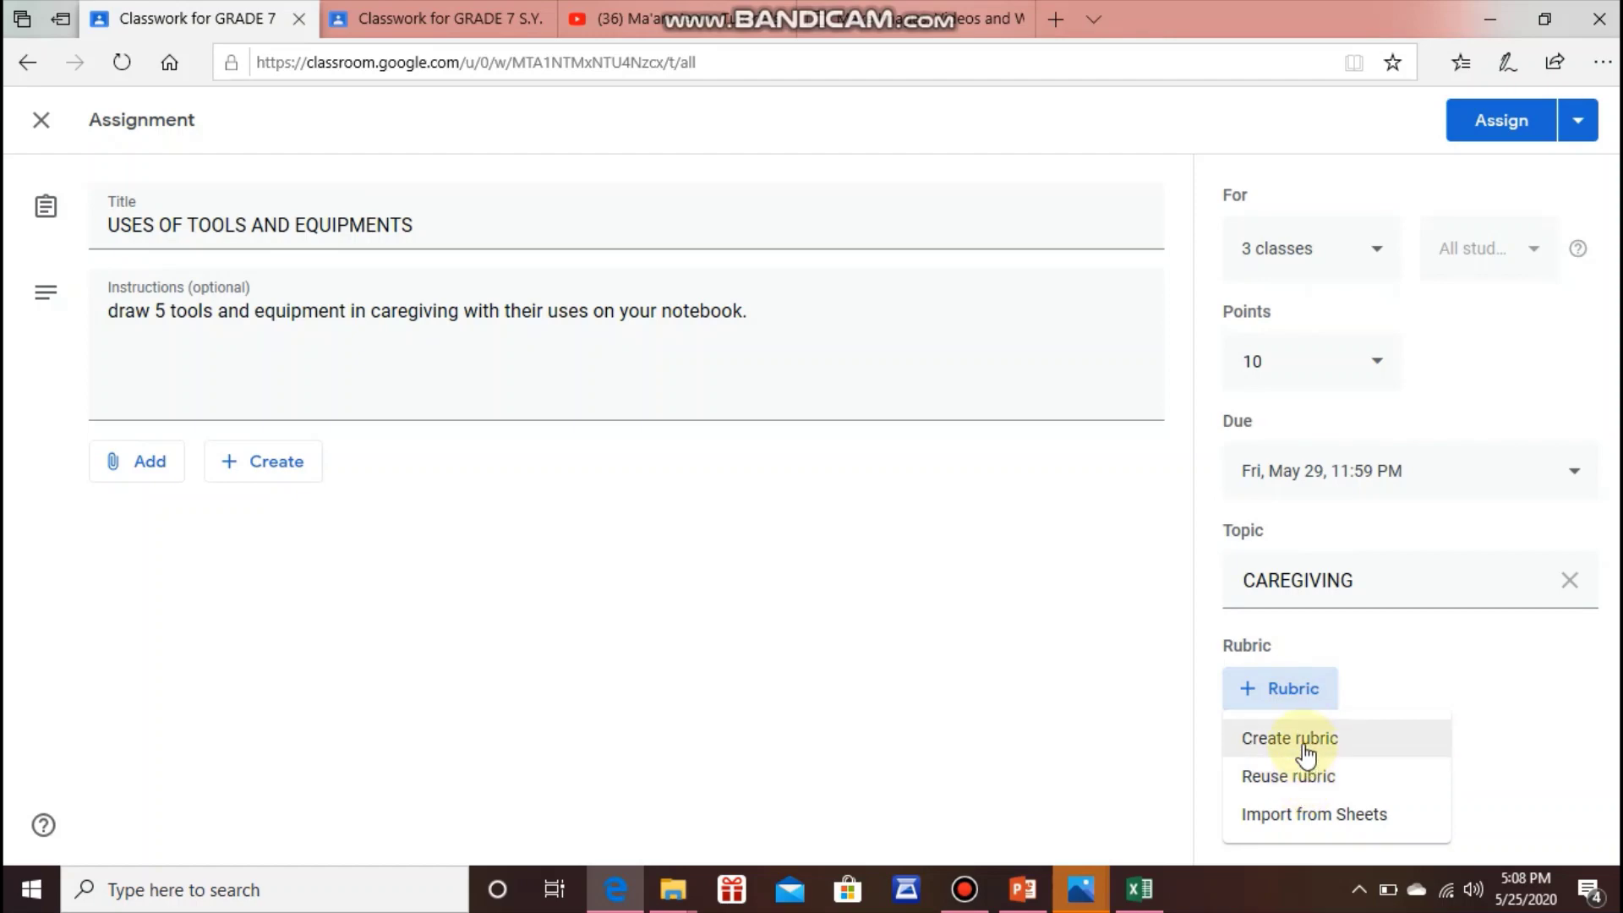
{"action": "left_click", "coordinate": [967, 645]}
- Extend the assignment title to "USES OF TOOLS AND EQUIPMENTS IN CAREGIVING" and assign it to the selected classes
{"action": "left_click", "coordinate": [582, 225]}
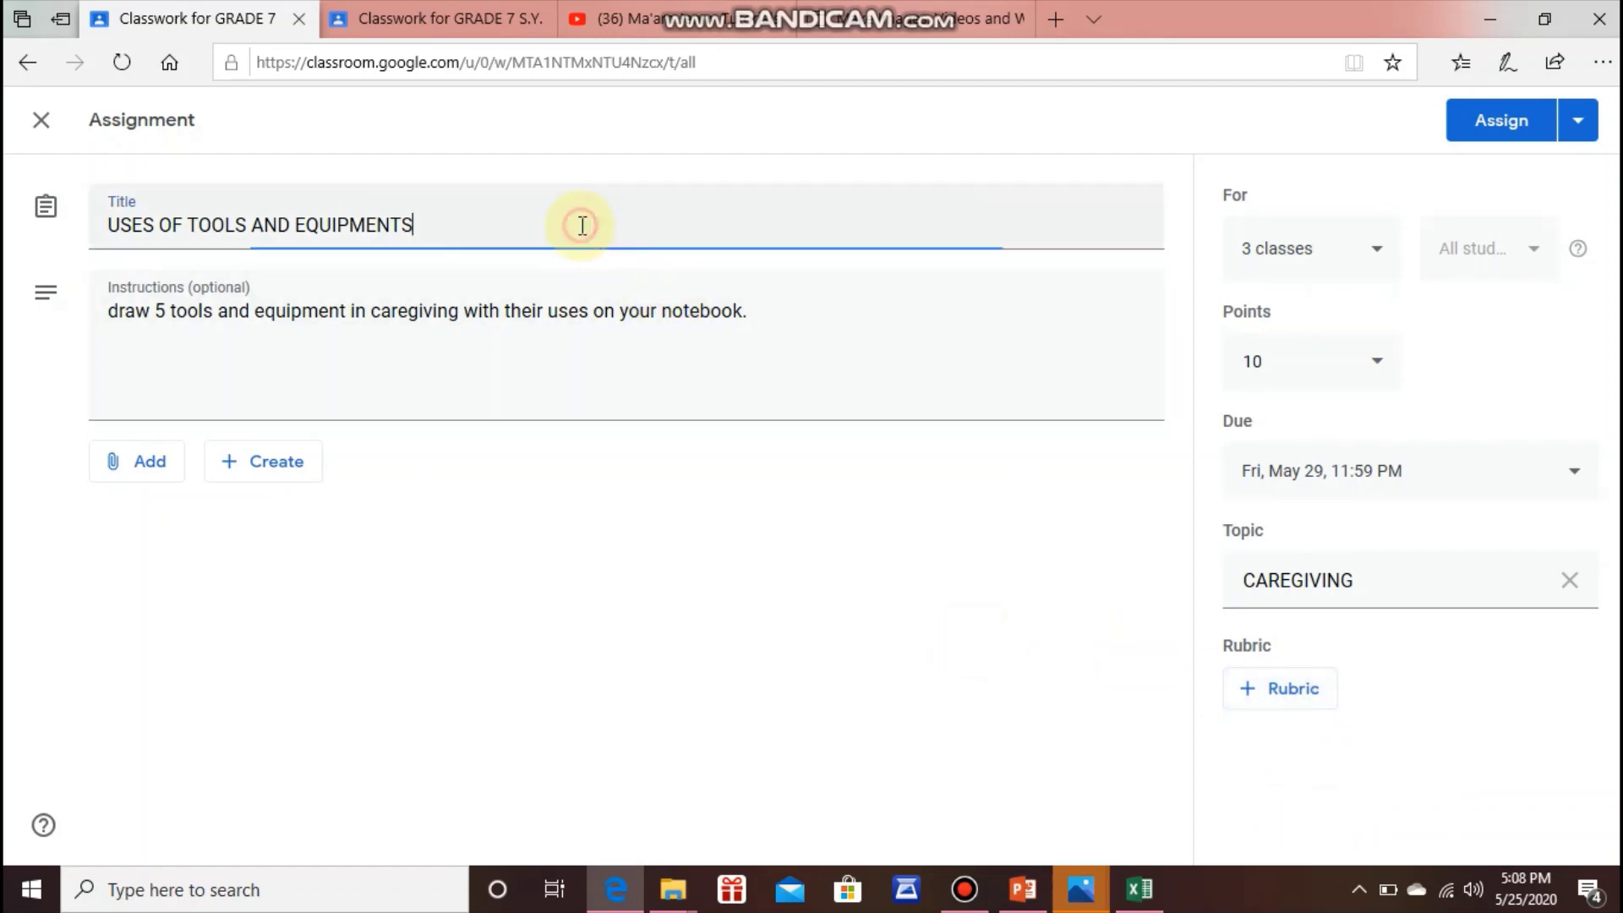
{"action": "type", "text": "IN"}
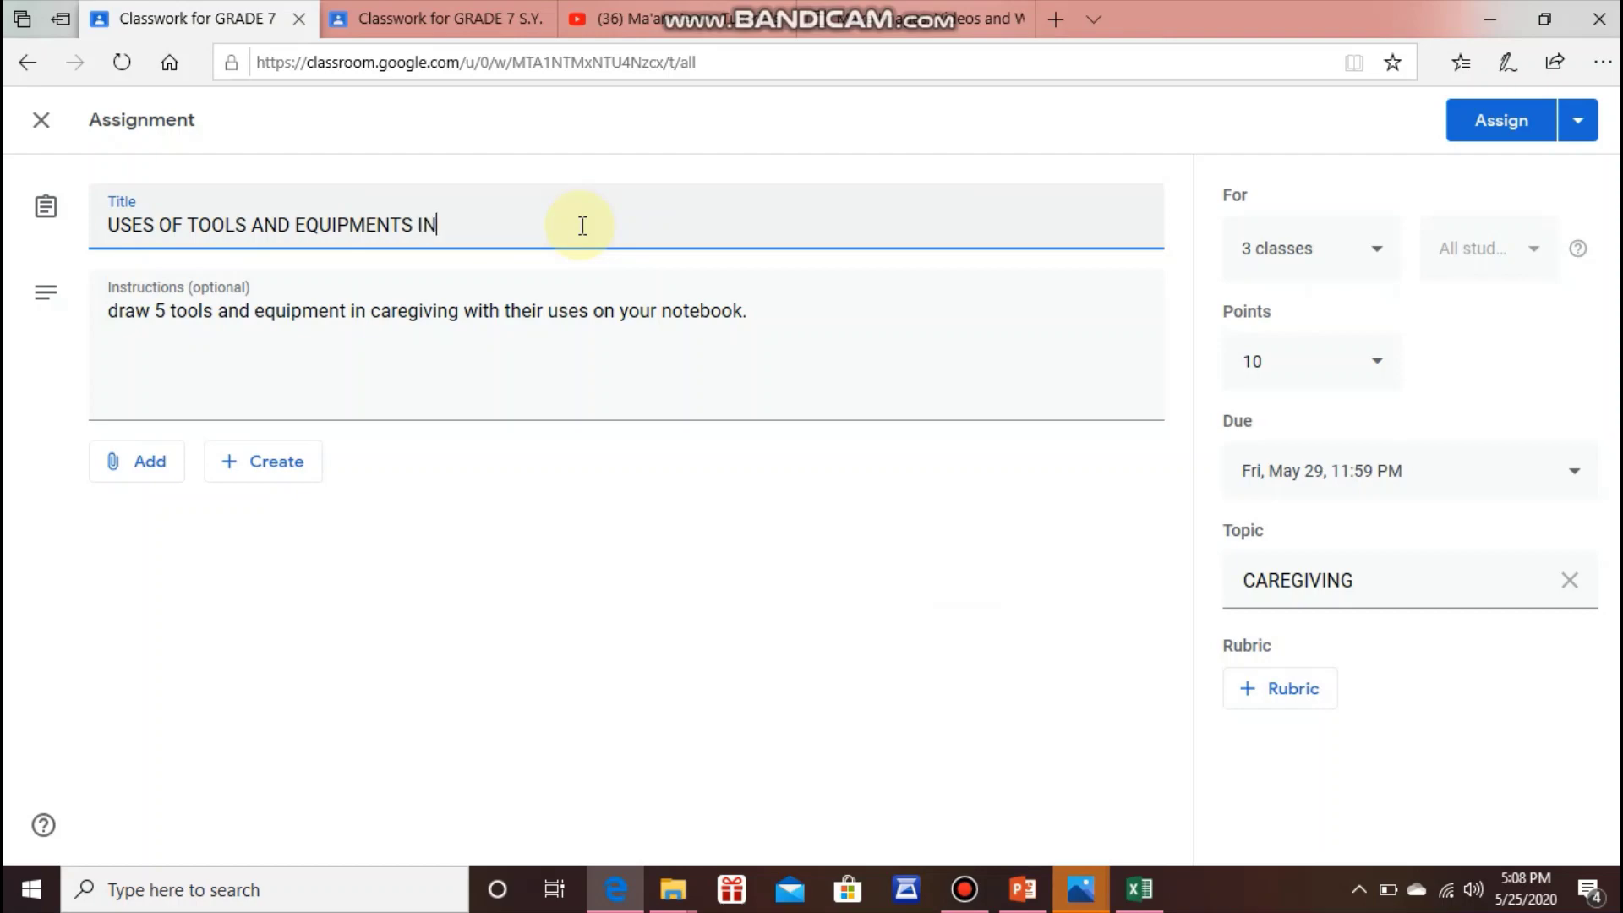
{"action": "type", "text": " CAREGIVIN"}
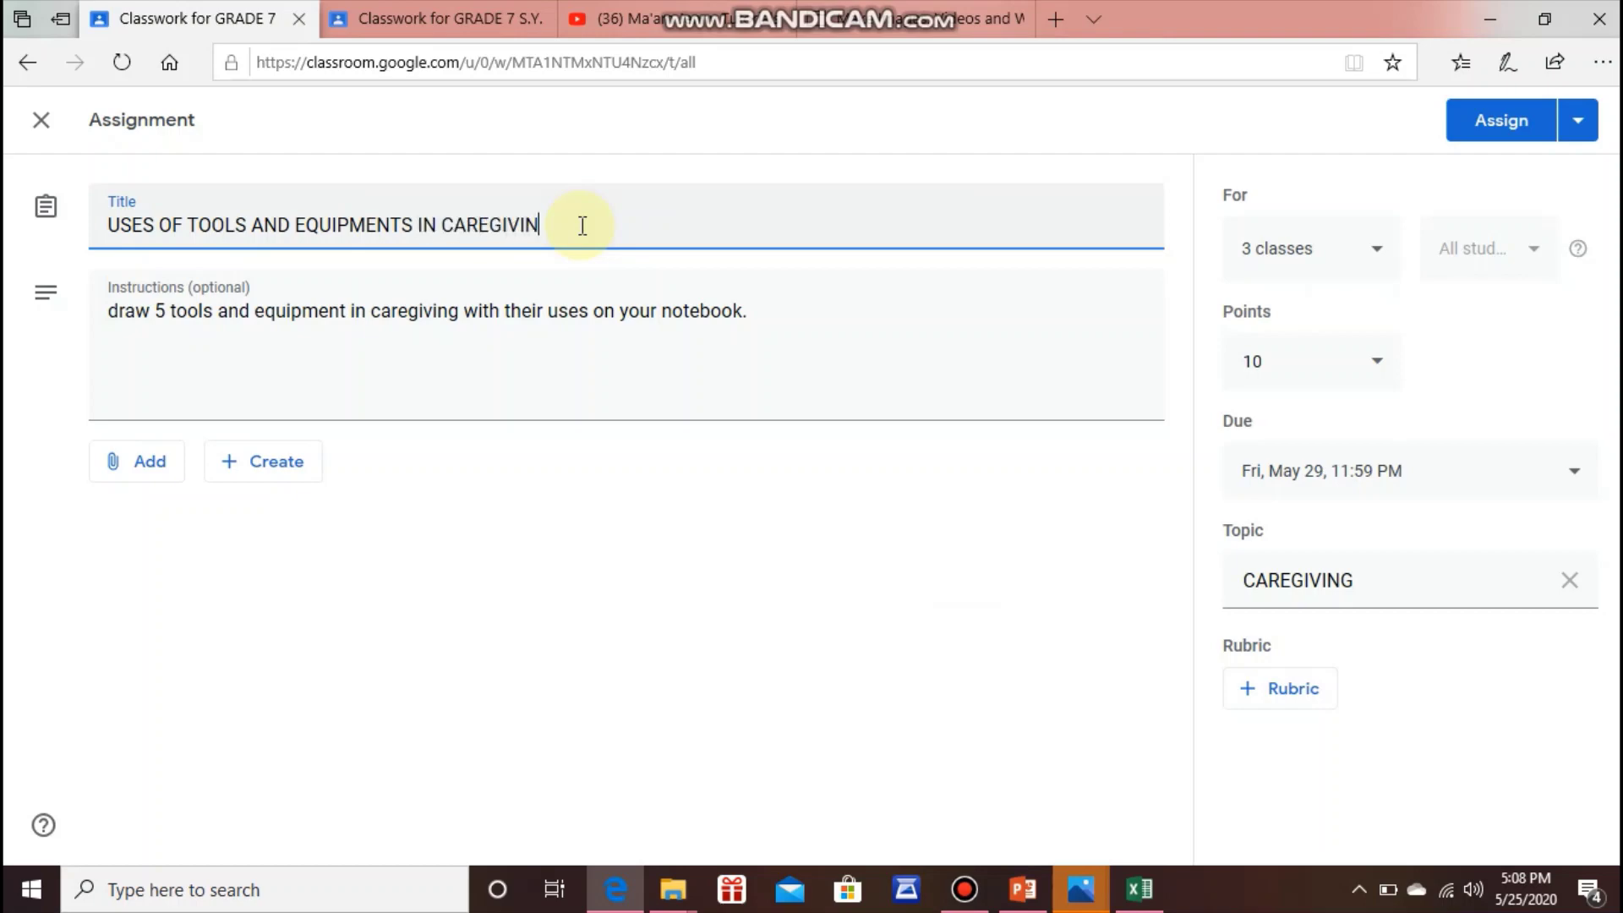
{"action": "type", "text": "G"}
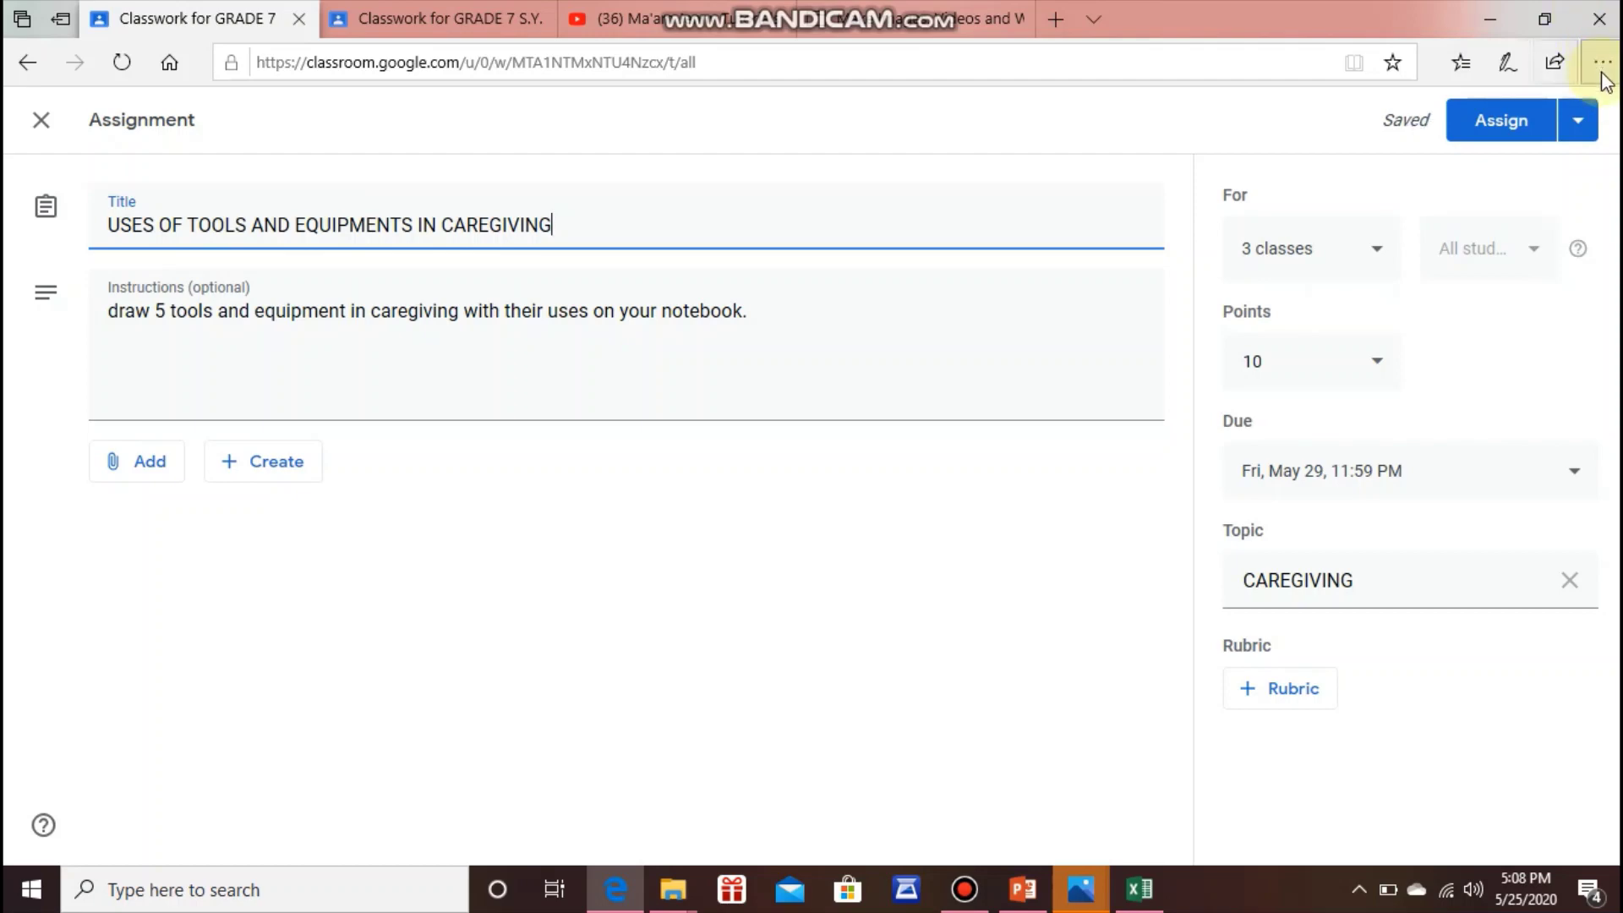
{"action": "left_click", "coordinate": [1579, 131]}
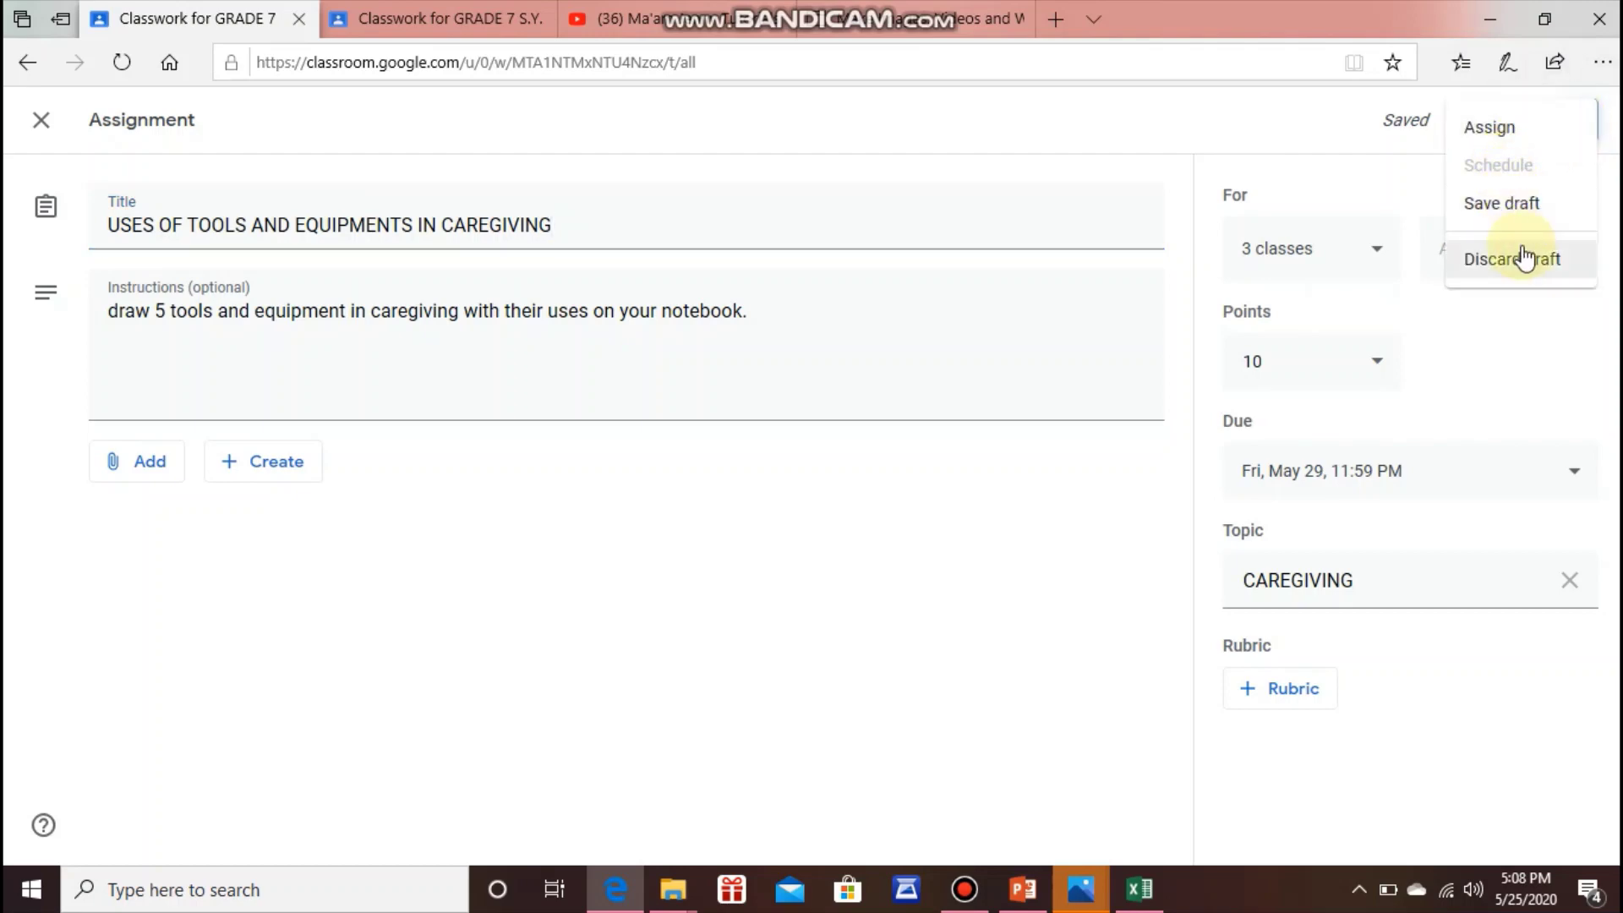
{"action": "left_click", "coordinate": [1500, 139]}
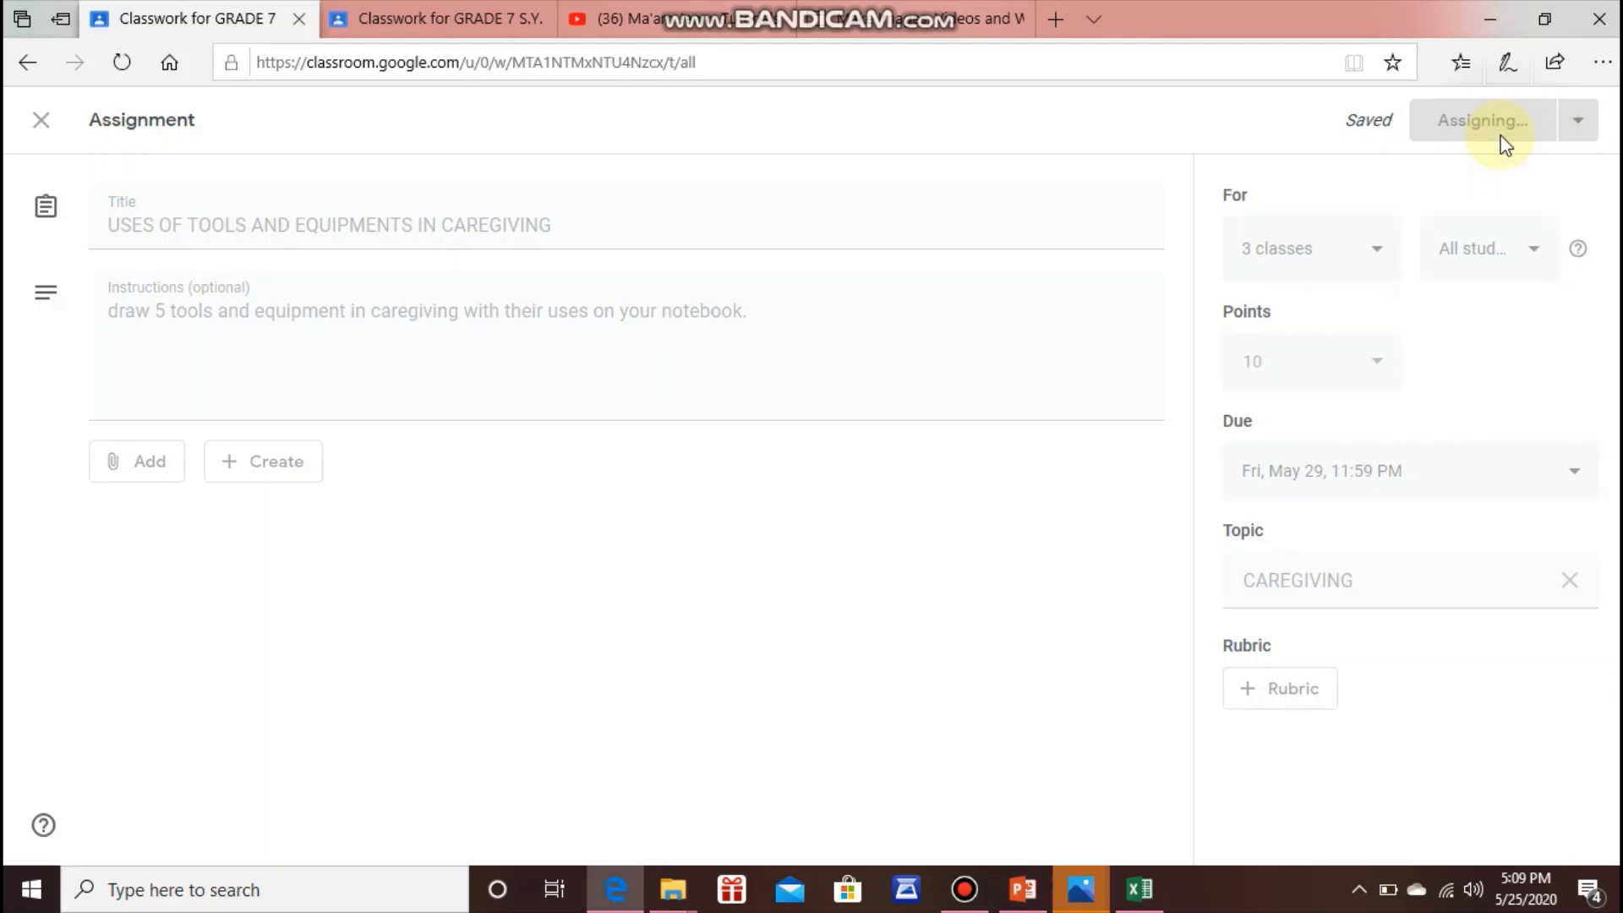
- Check for the new assignment on the student account's refreshed Classwork page, and view the teacher account's list of class members
{"action": "left_click", "coordinate": [444, 17]}
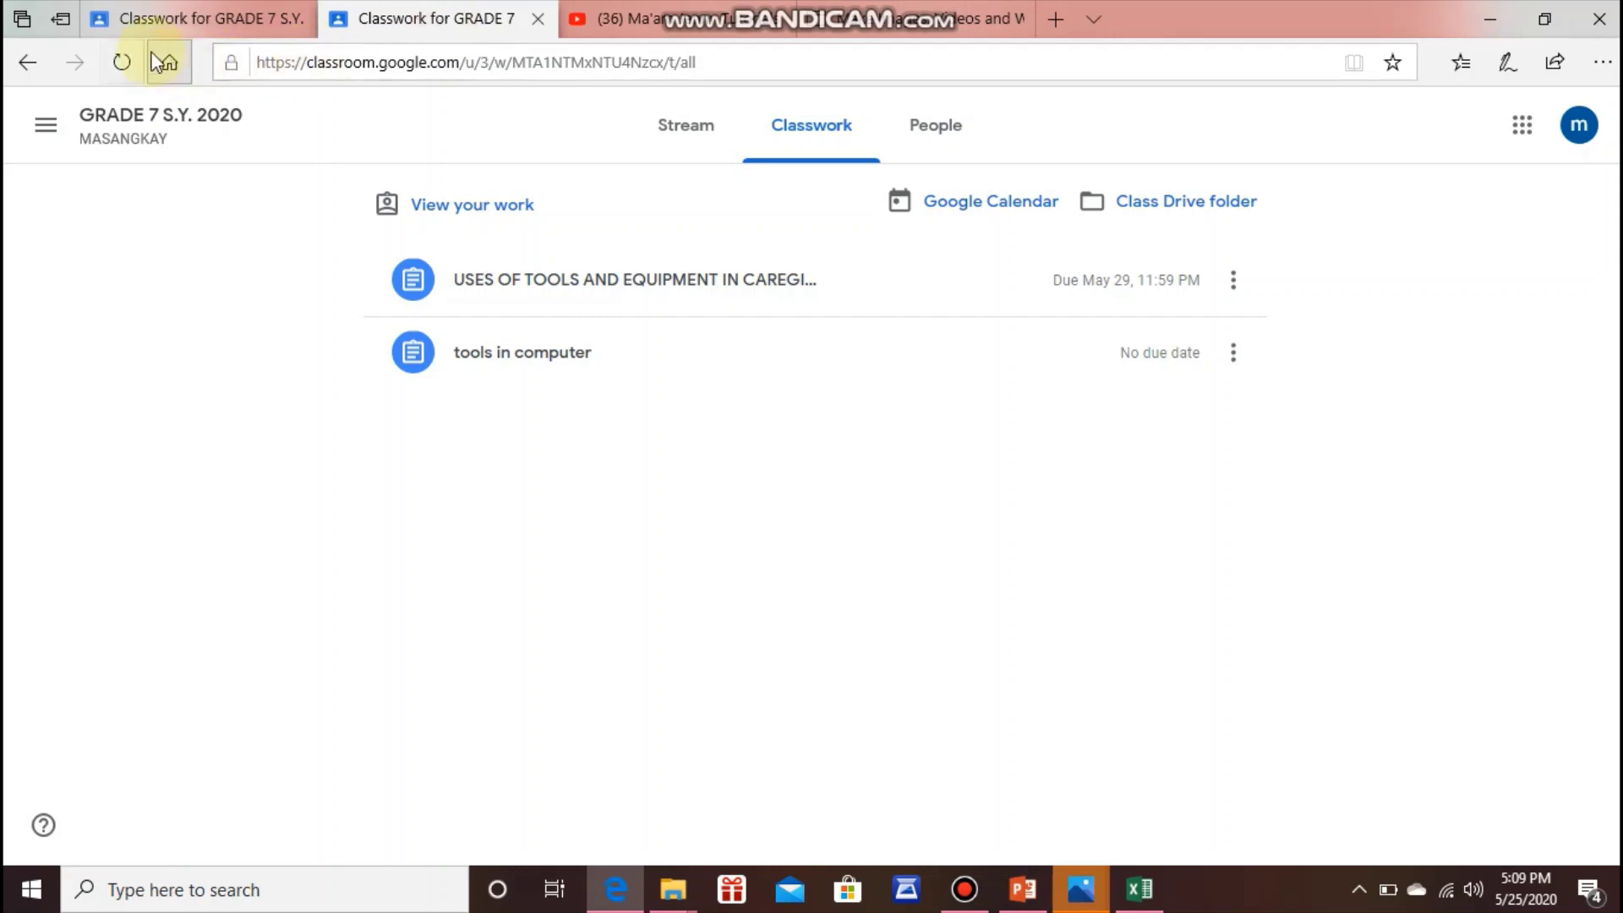
{"action": "left_click", "coordinate": [121, 61]}
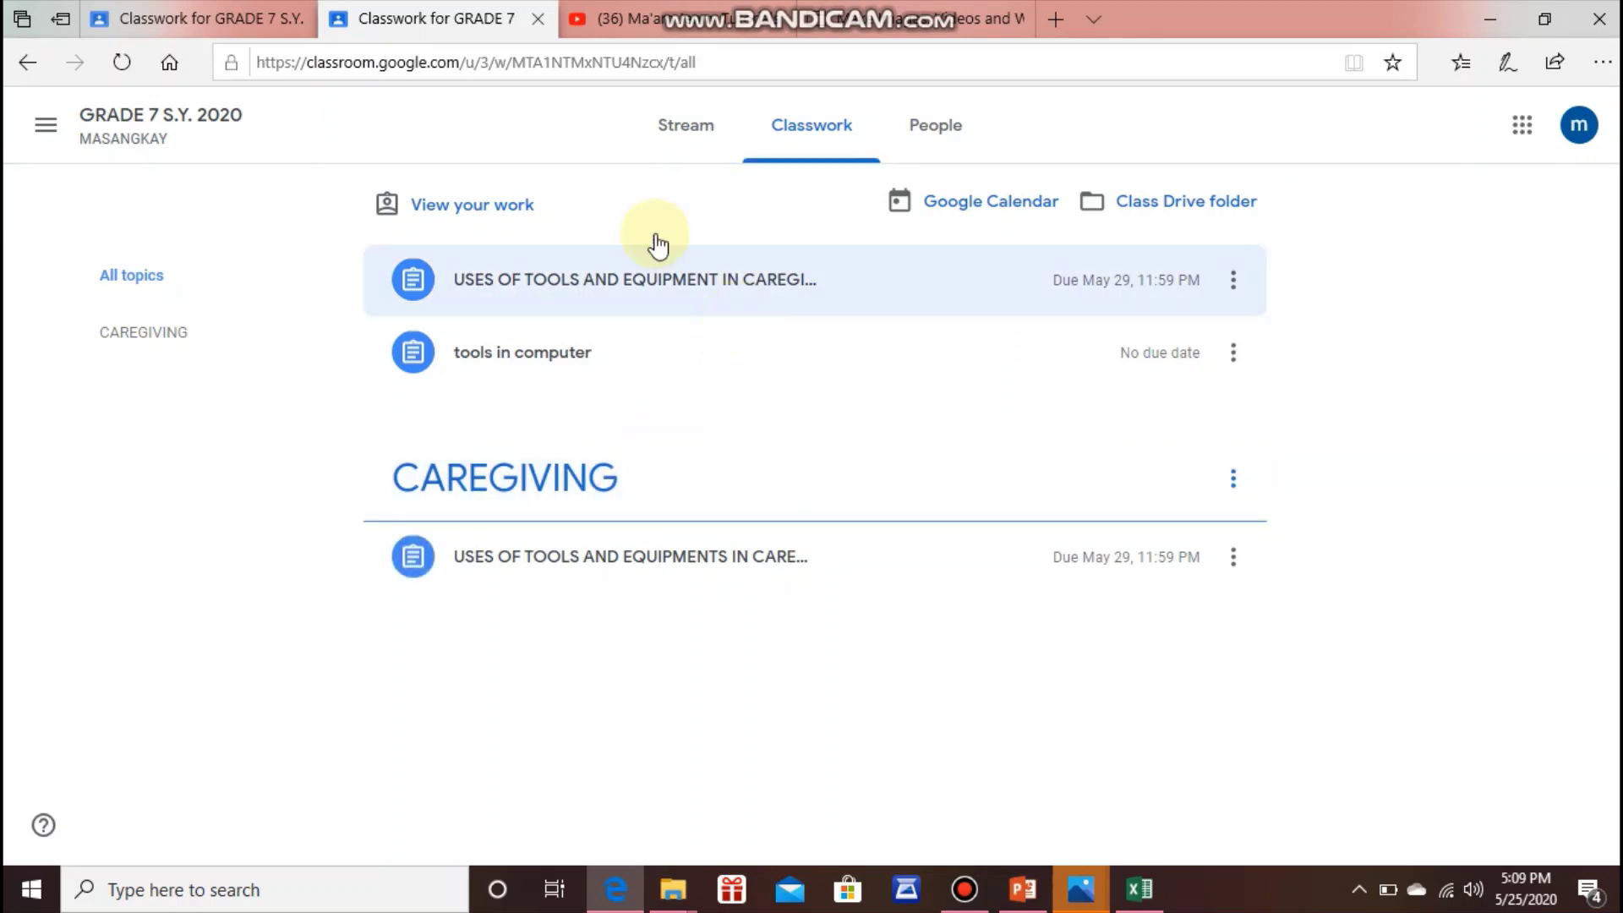
{"action": "left_click", "coordinate": [245, 21]}
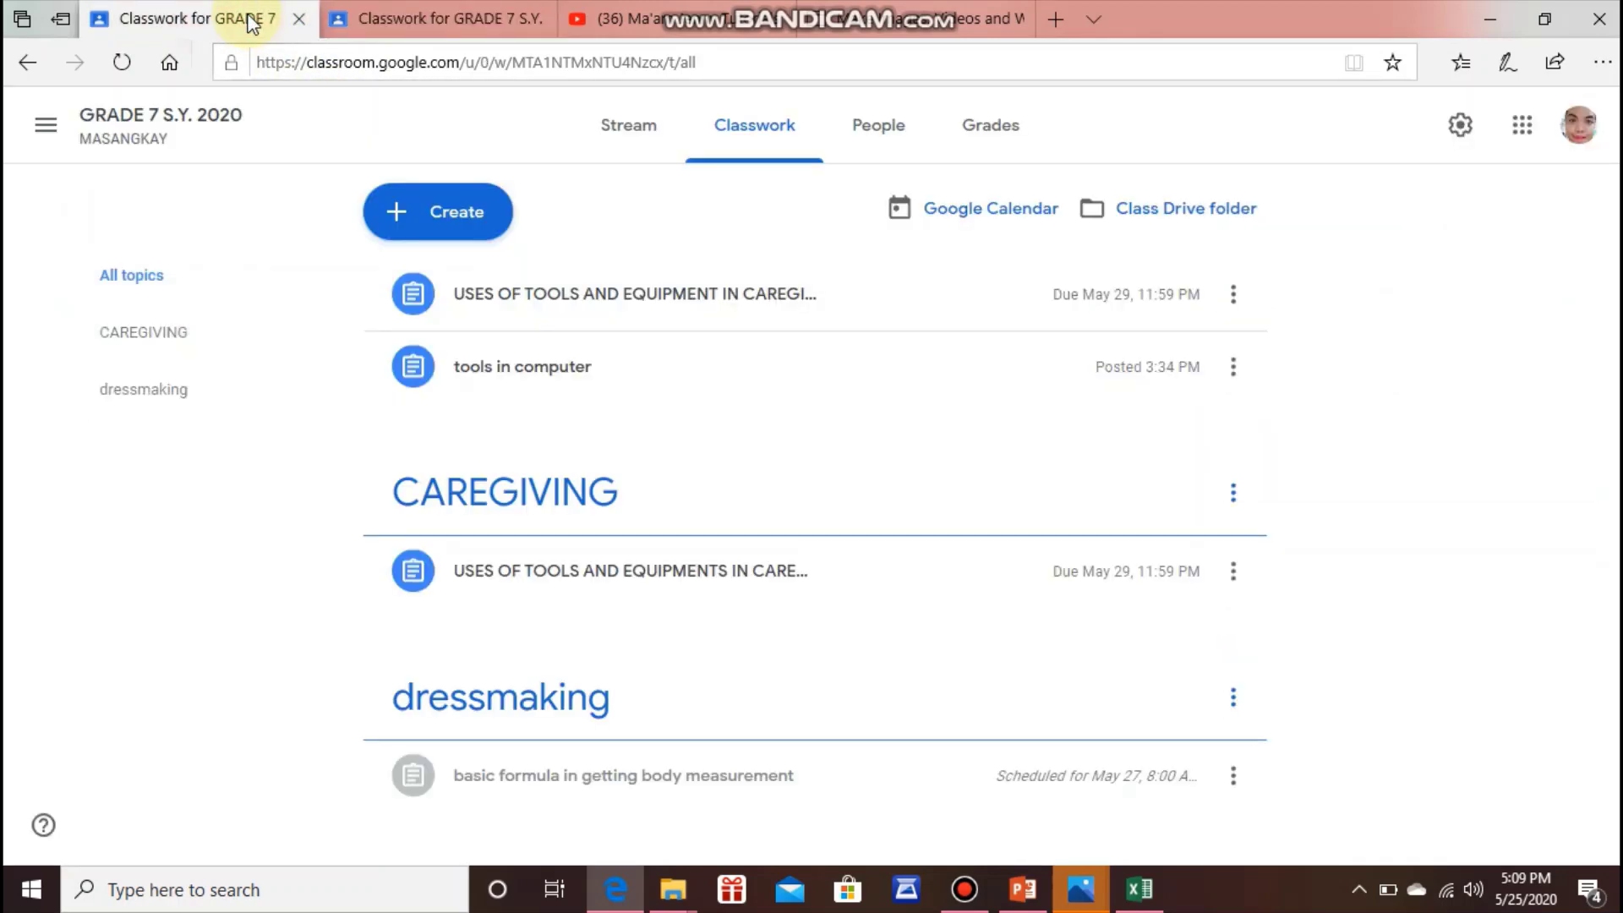
{"action": "left_click", "coordinate": [881, 129]}
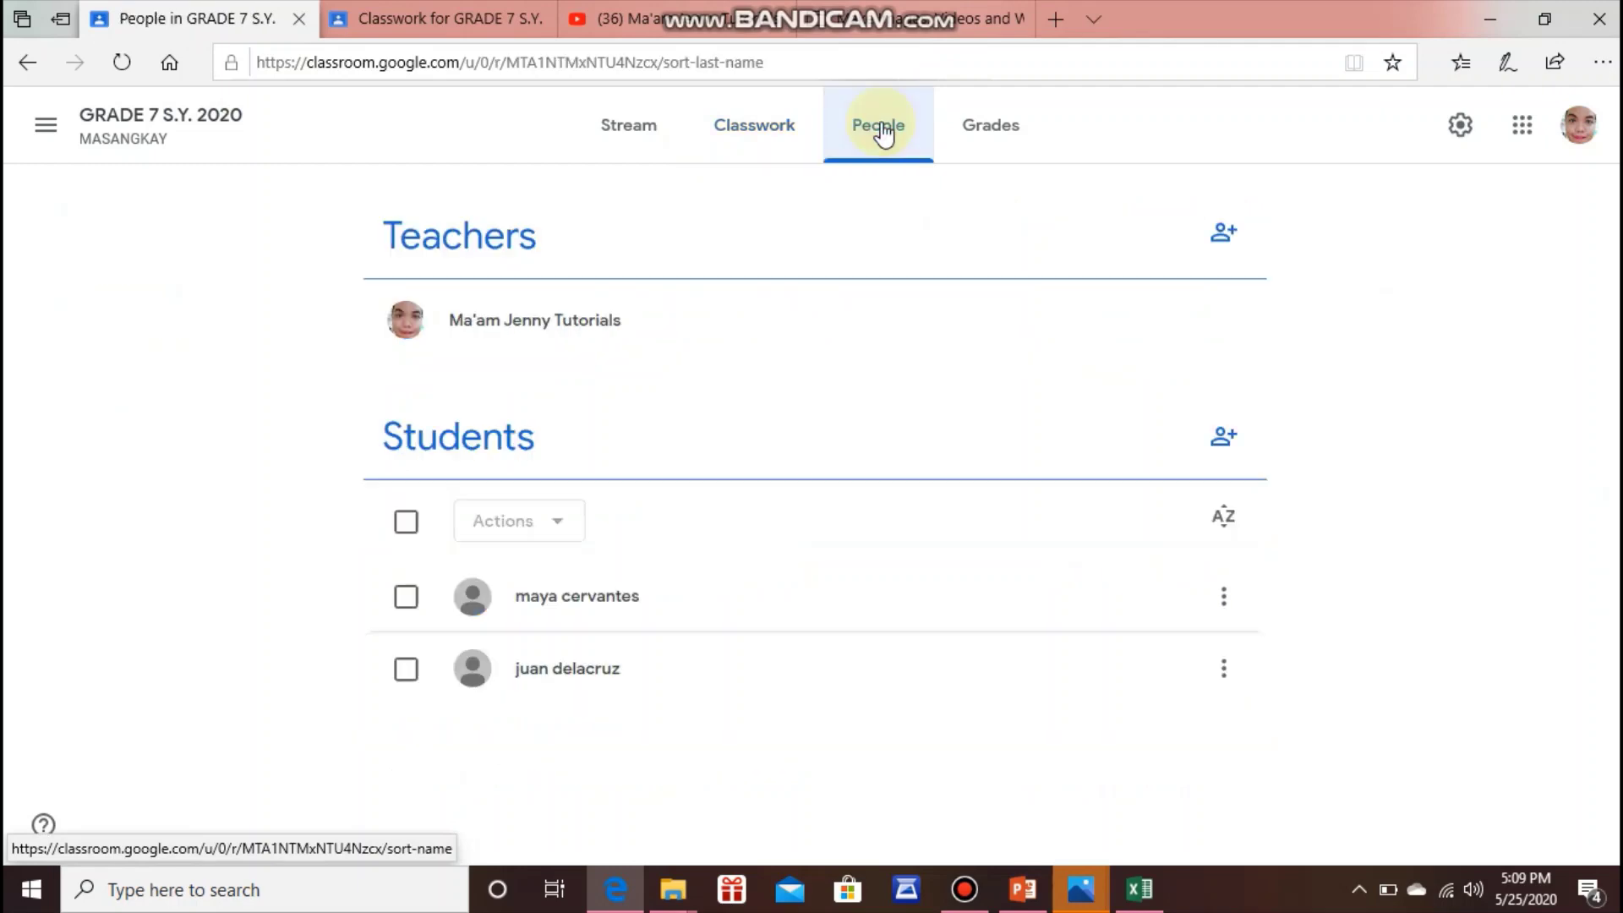
- In the class gradebook, grade the newest USES OF TOOLS assignment with 10 for the first student and 9 for the second
{"action": "left_click", "coordinate": [954, 138]}
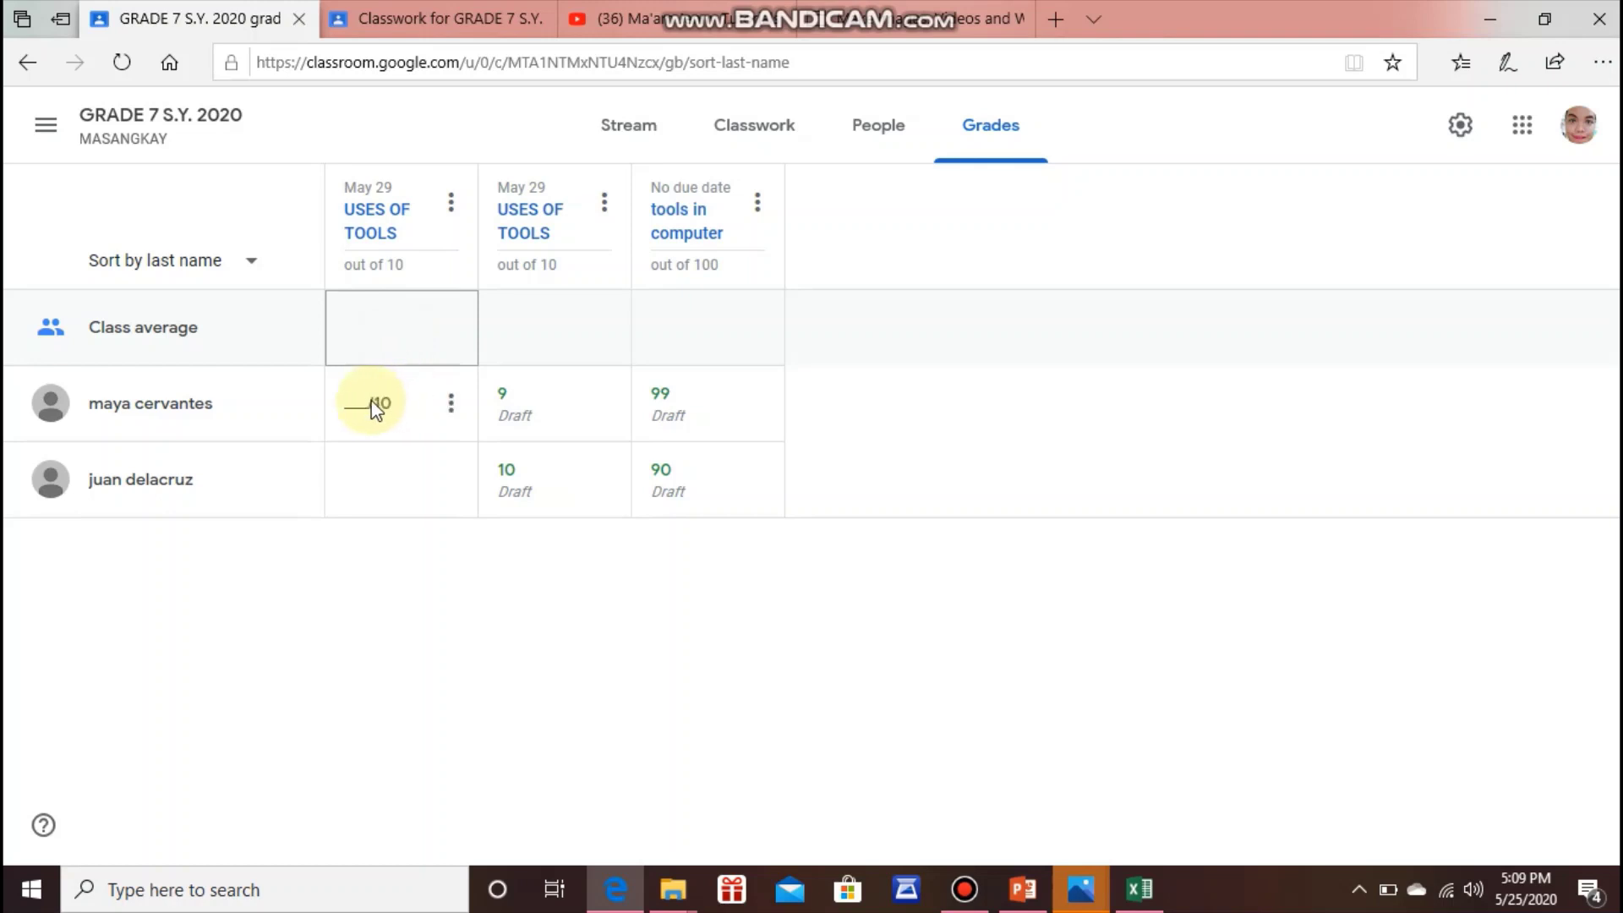
{"action": "left_click", "coordinate": [361, 406]}
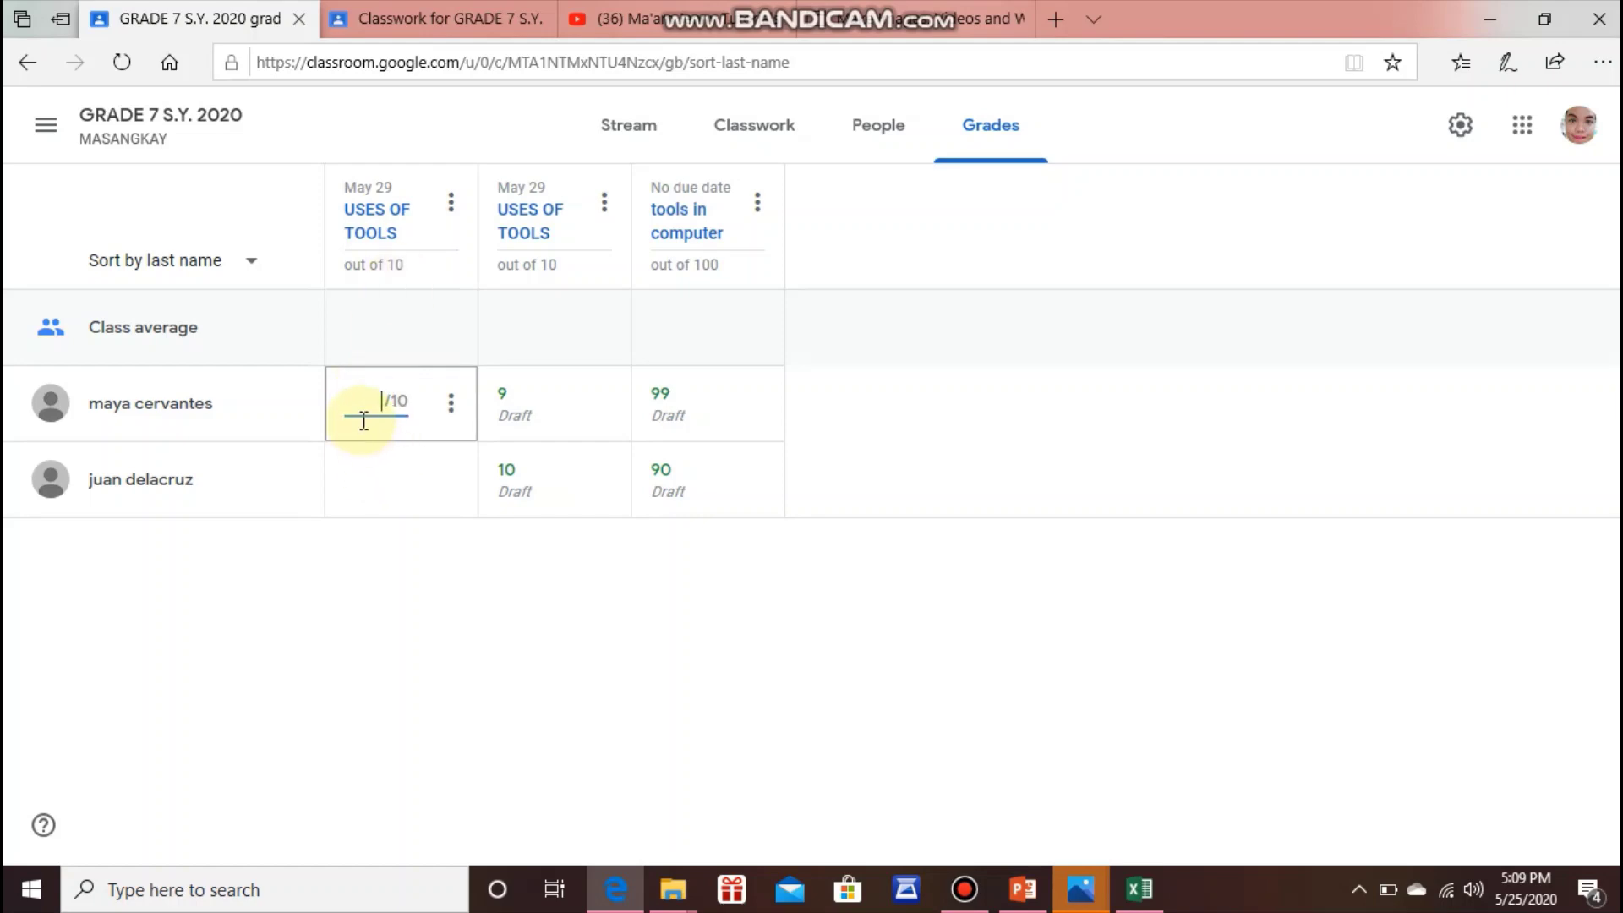
{"action": "type", "text": "10"}
{"action": "left_click", "coordinate": [352, 456]}
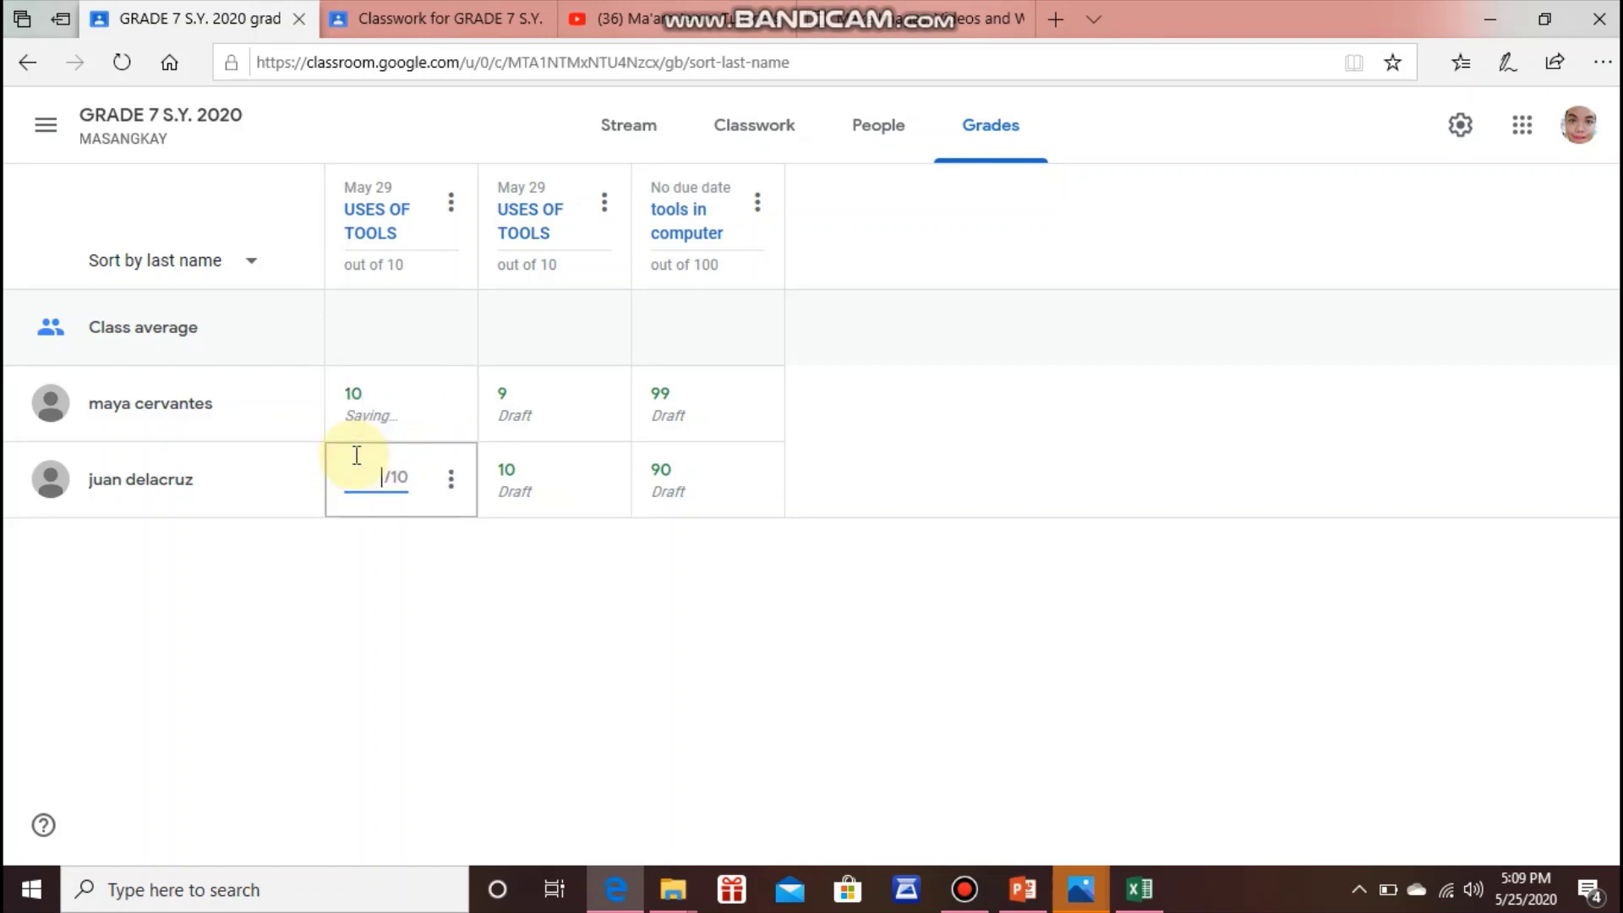
{"action": "type", "text": "9"}
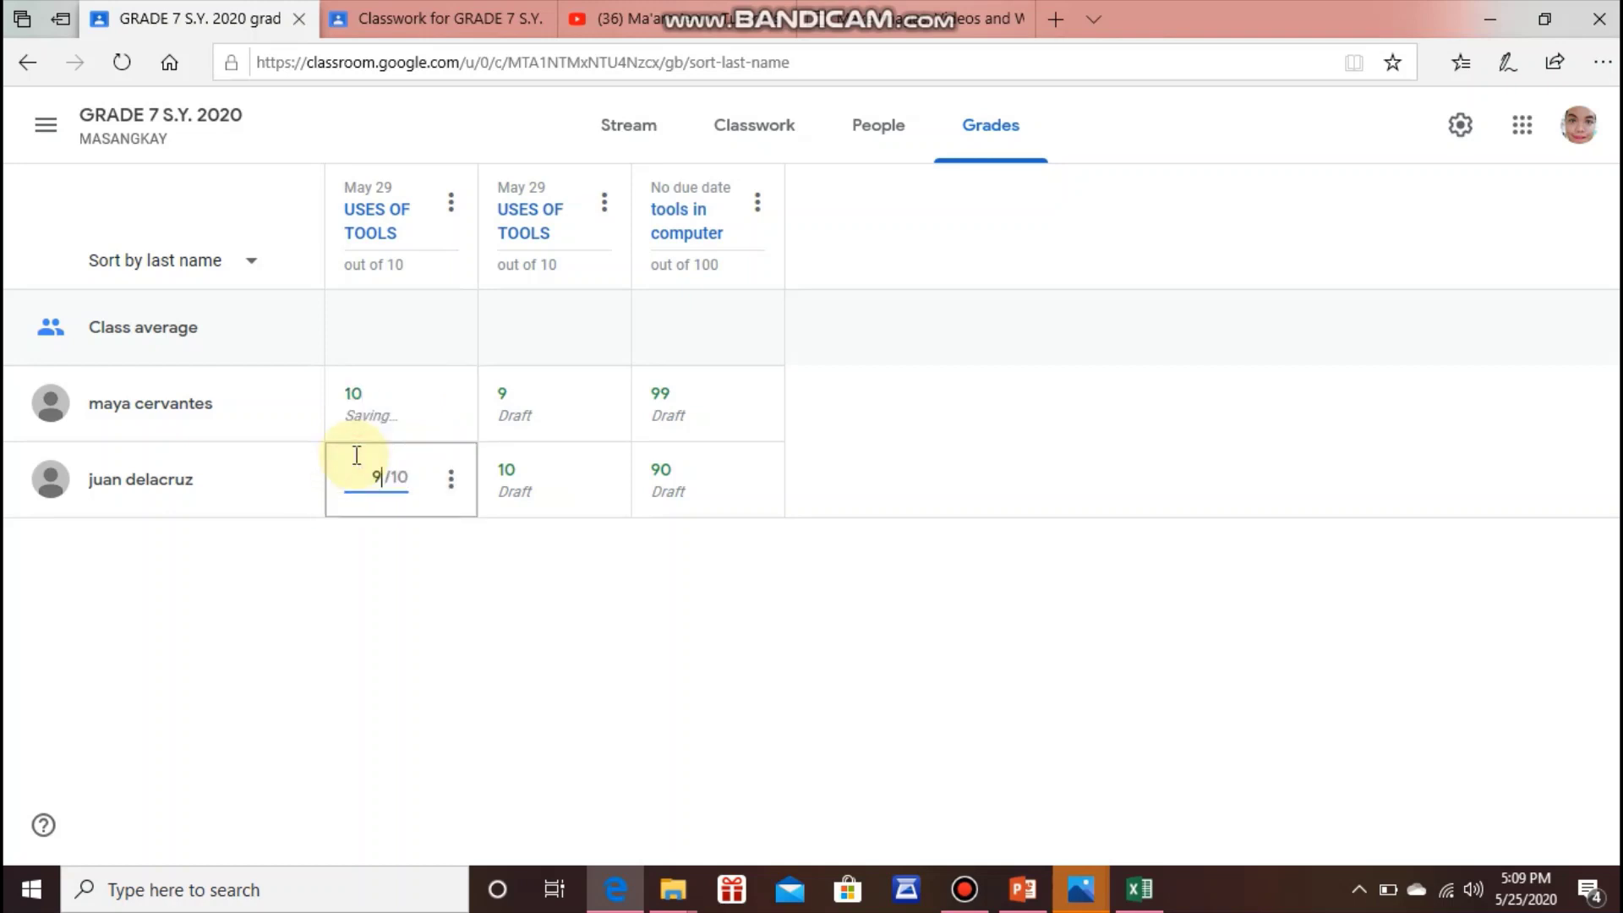
{"action": "left_click", "coordinate": [497, 587]}
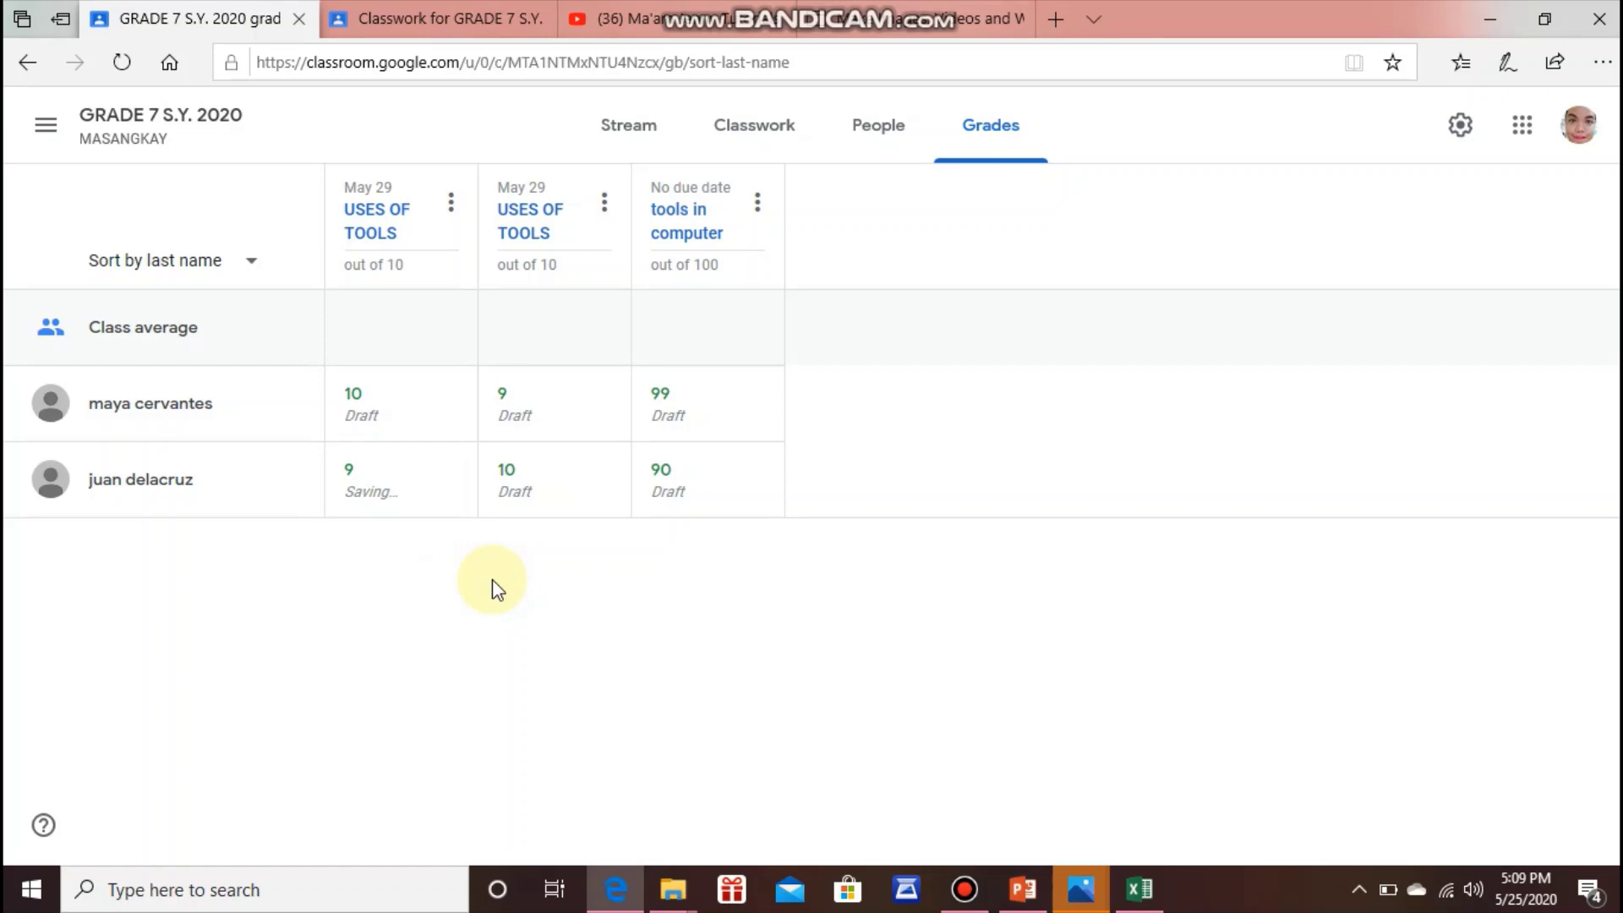
- Look at the class average entries for all three assignments in the gradebook
{"action": "left_click", "coordinate": [394, 323]}
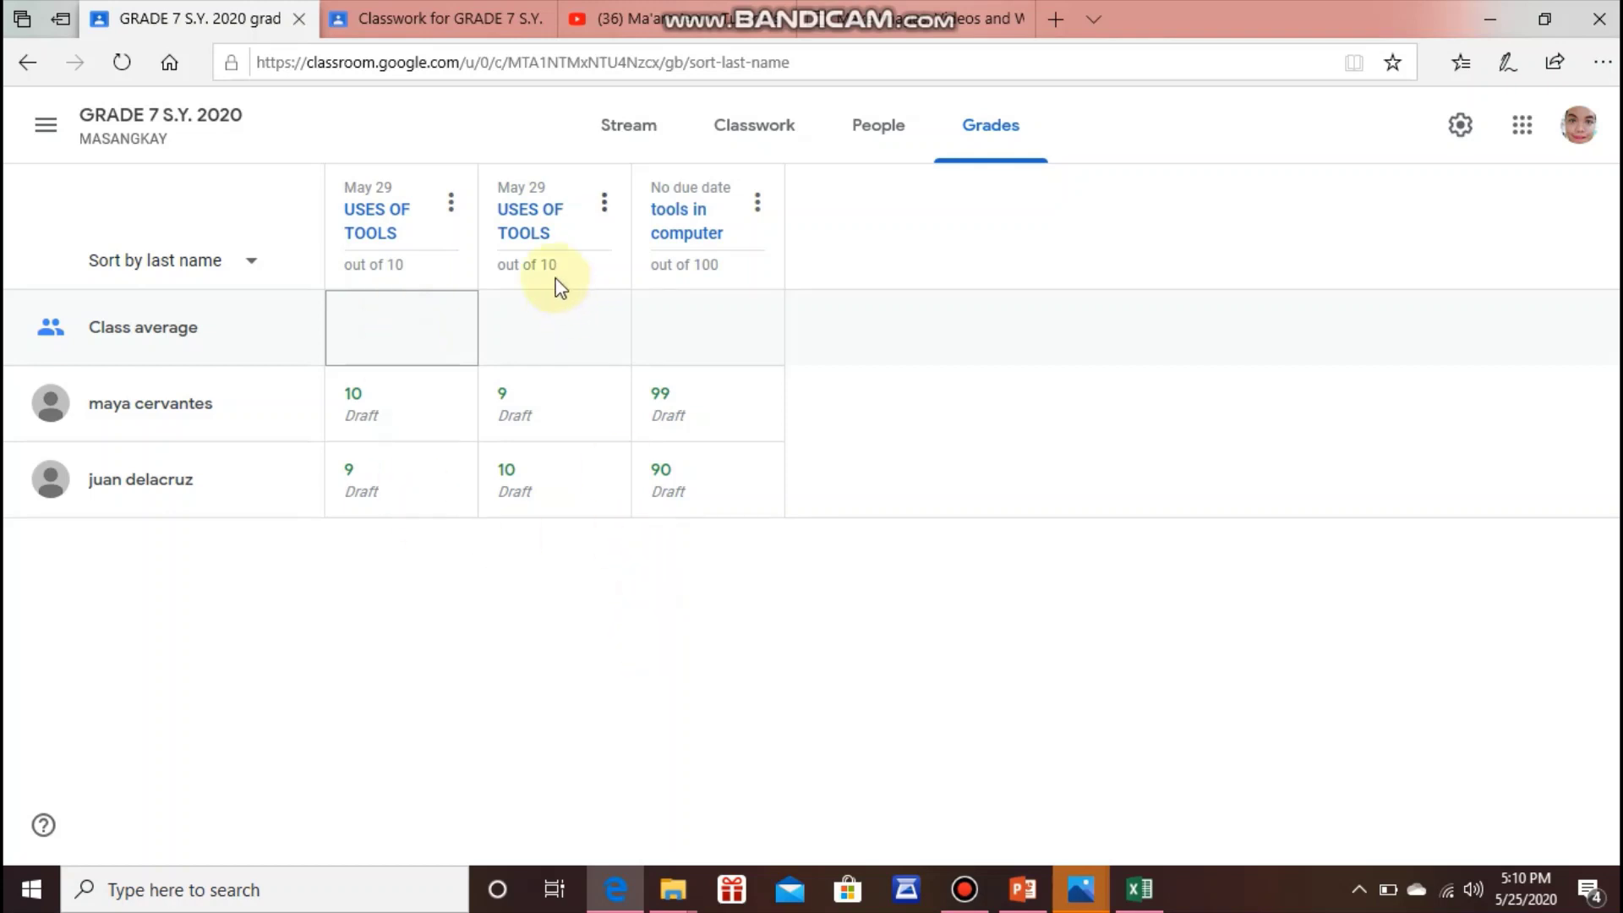
{"action": "left_click", "coordinate": [561, 333]}
{"action": "left_click", "coordinate": [760, 343]}
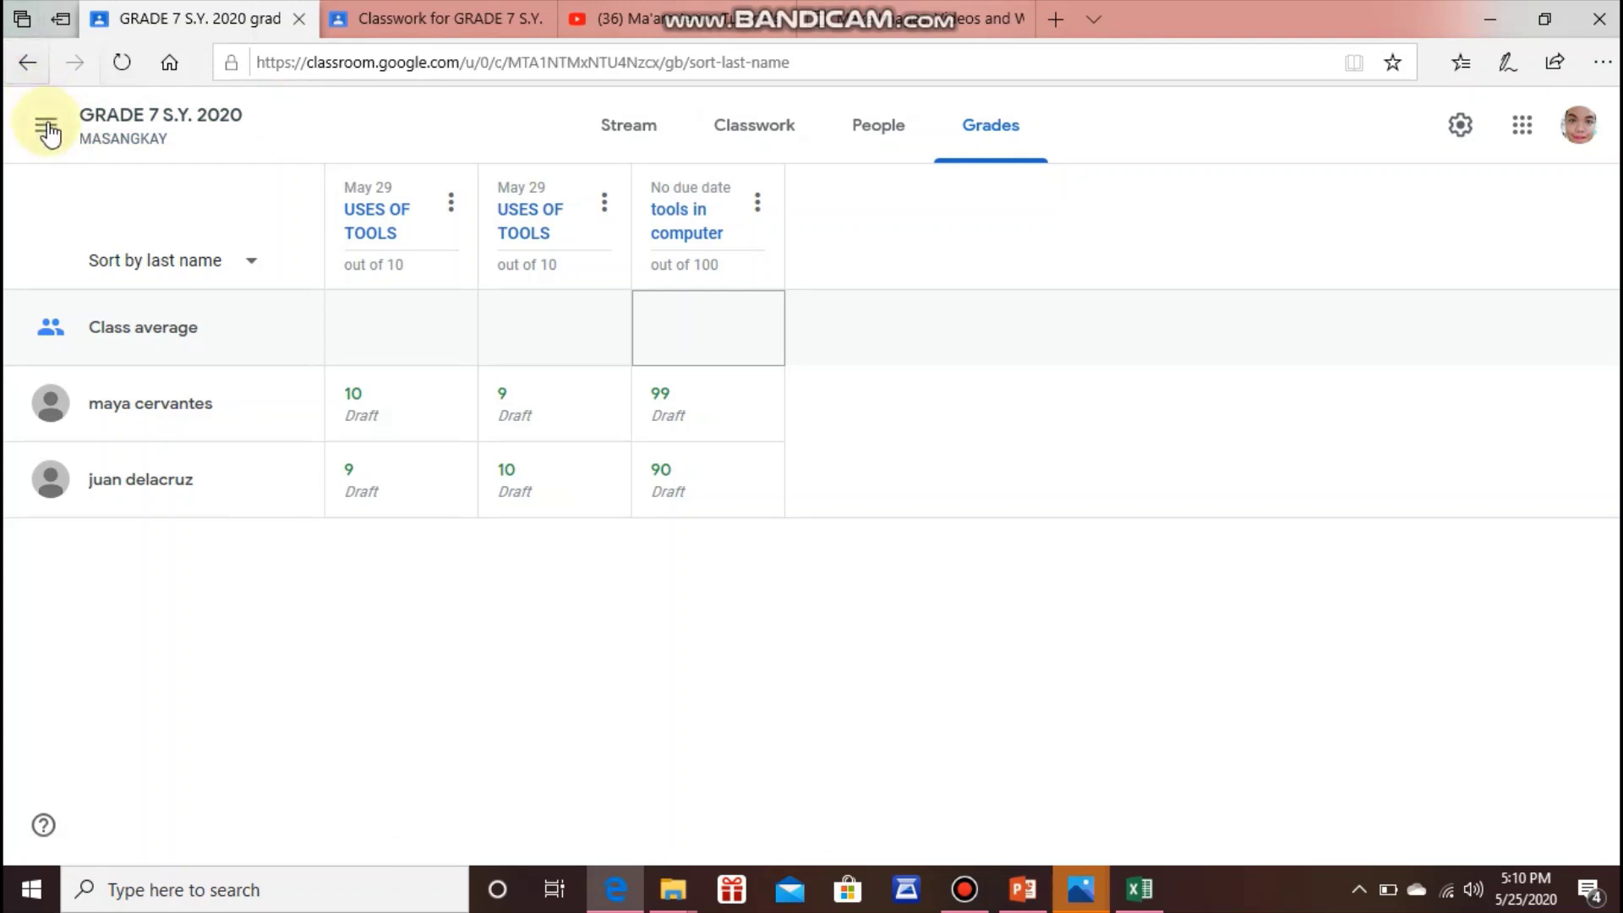
- Open the GRADE 7 S.Y. 2020 class Stream and check how a header photo is uploaded from the computer, without choosing one
{"action": "left_click", "coordinate": [46, 128]}
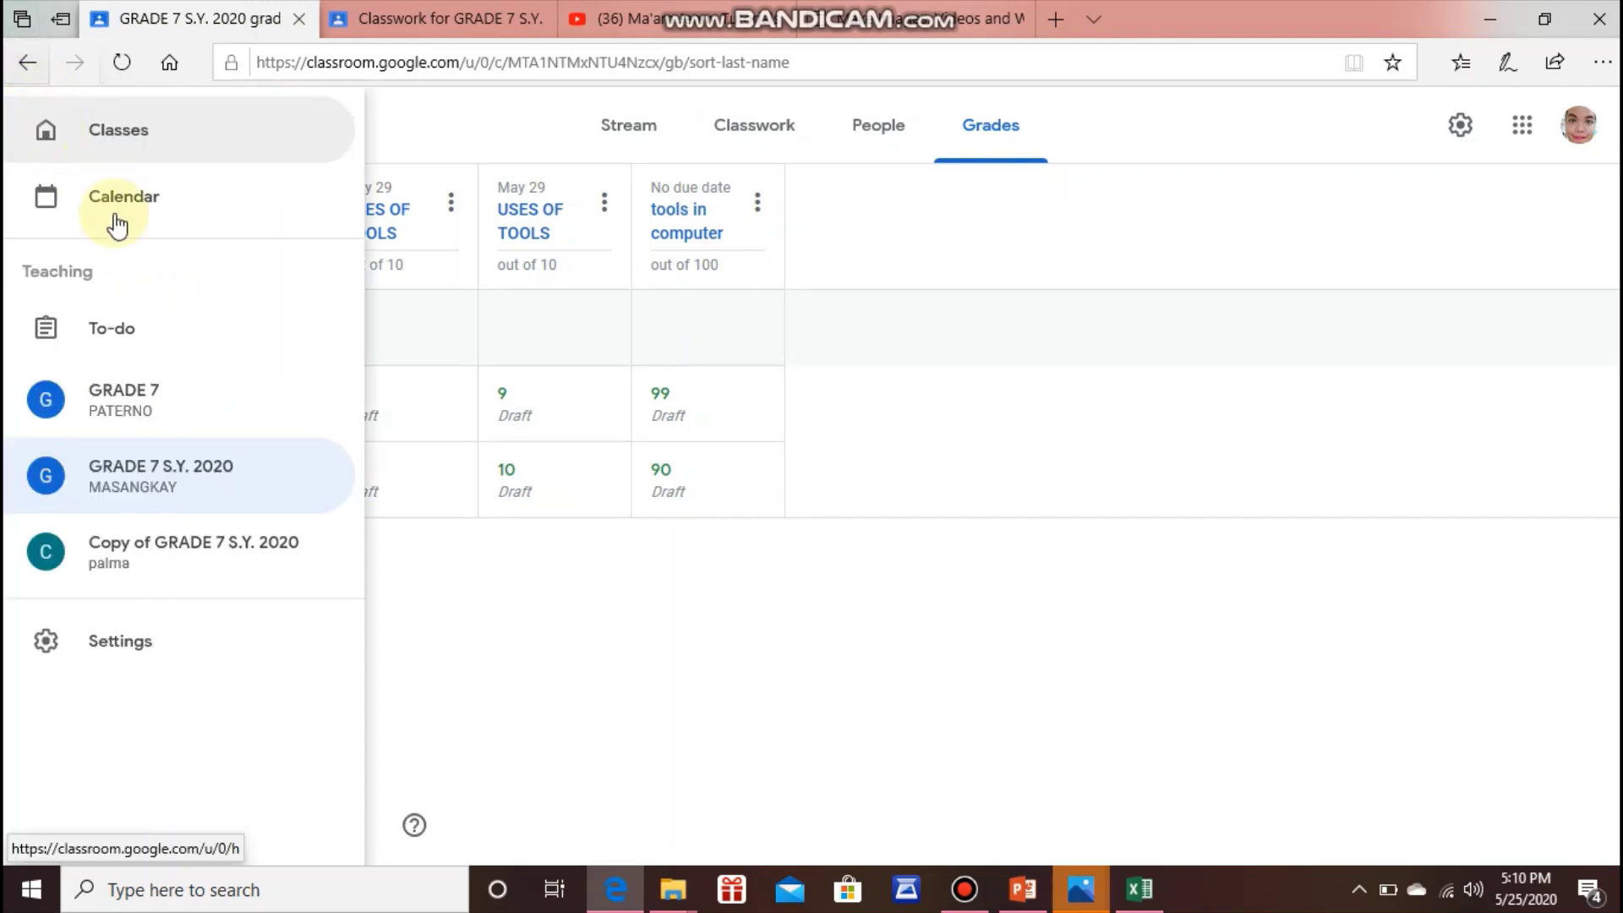
{"action": "left_click", "coordinate": [181, 469]}
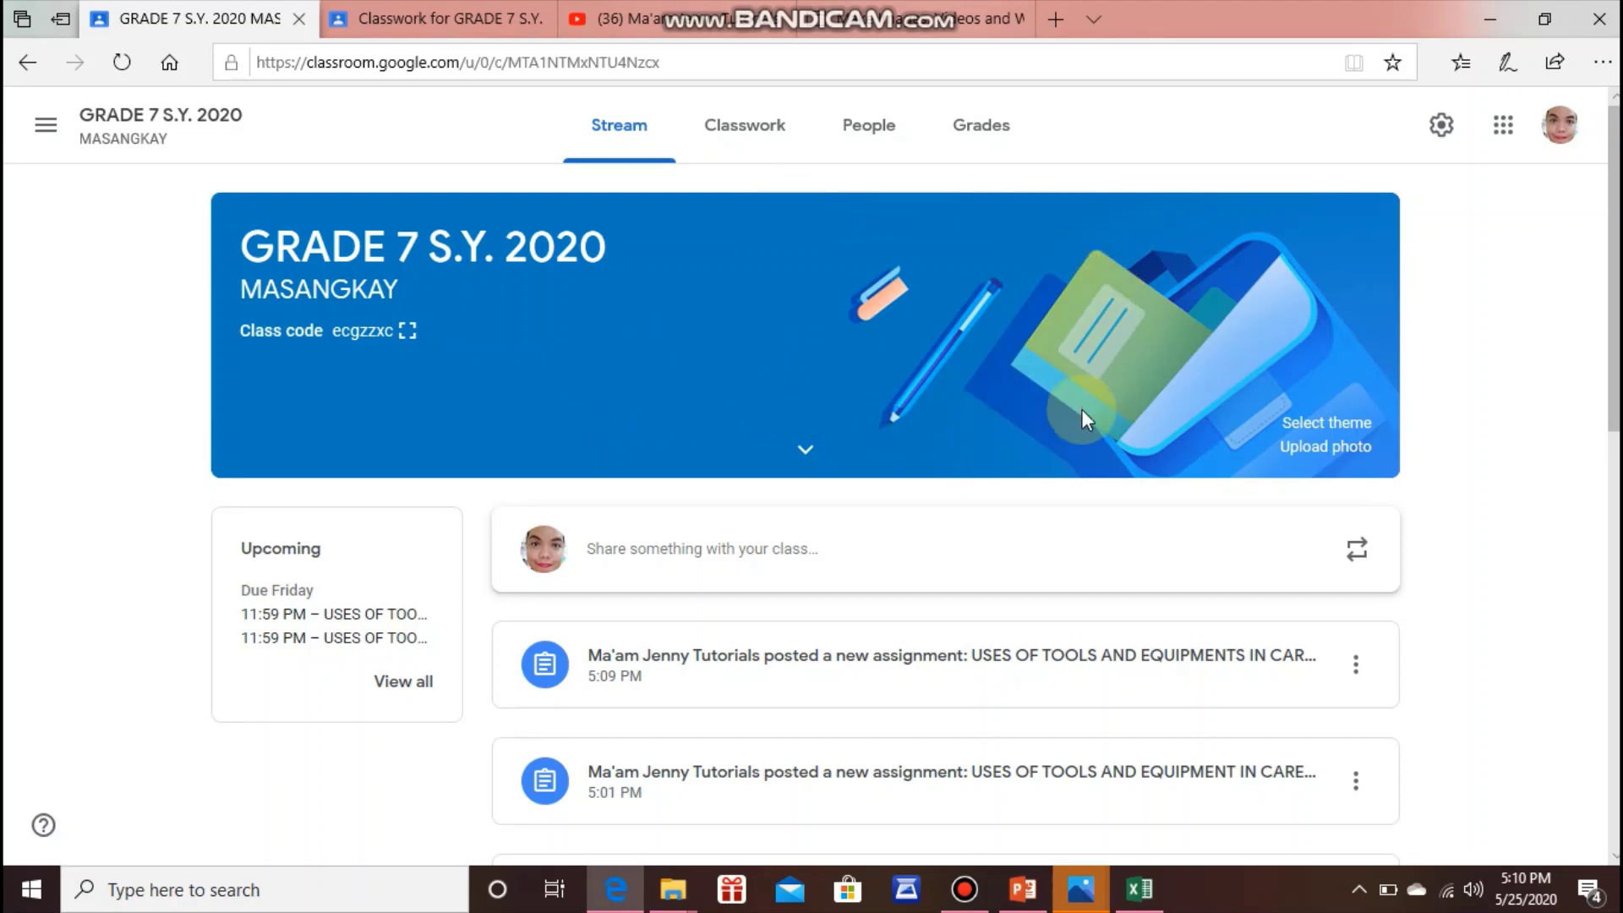
{"action": "left_click", "coordinate": [1290, 450]}
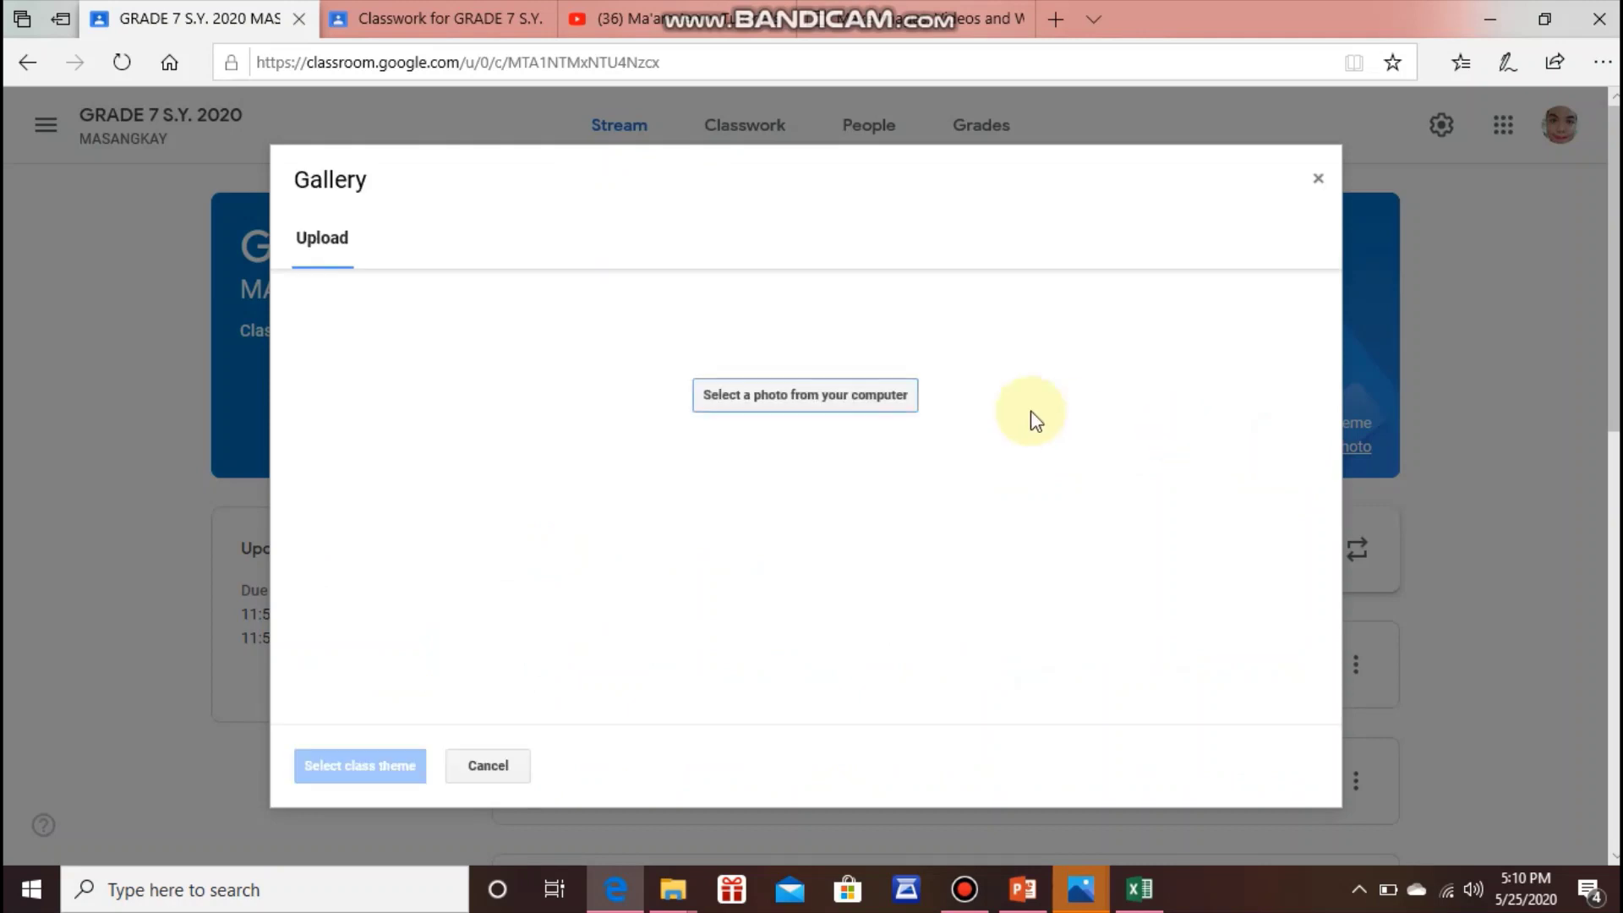
{"action": "left_click", "coordinate": [855, 401]}
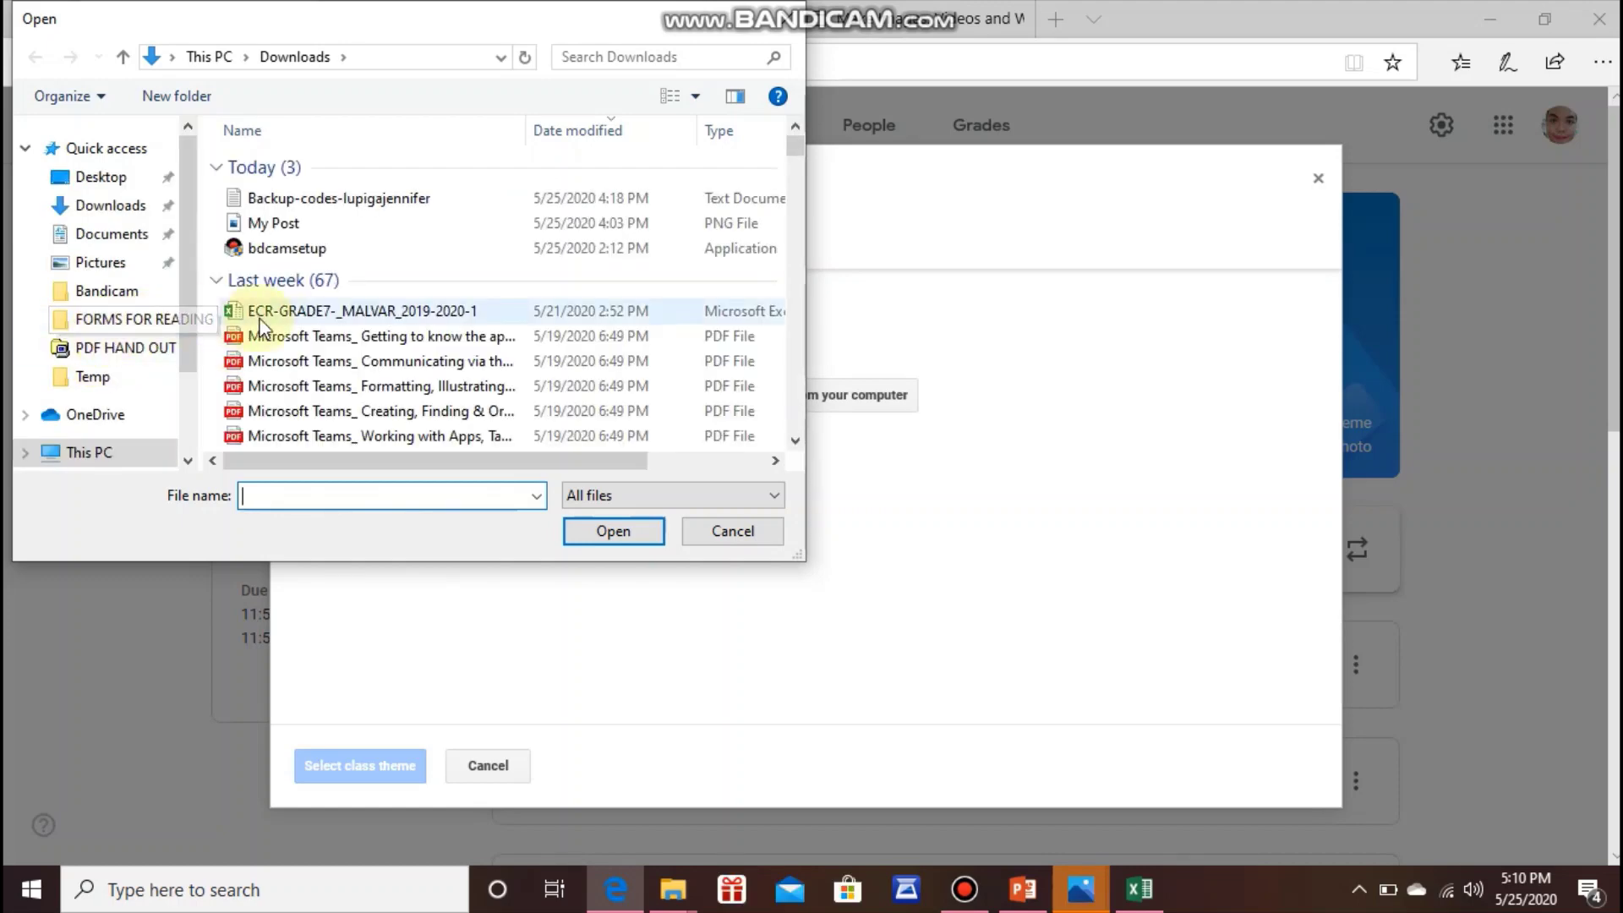
{"action": "left_click", "coordinate": [704, 524]}
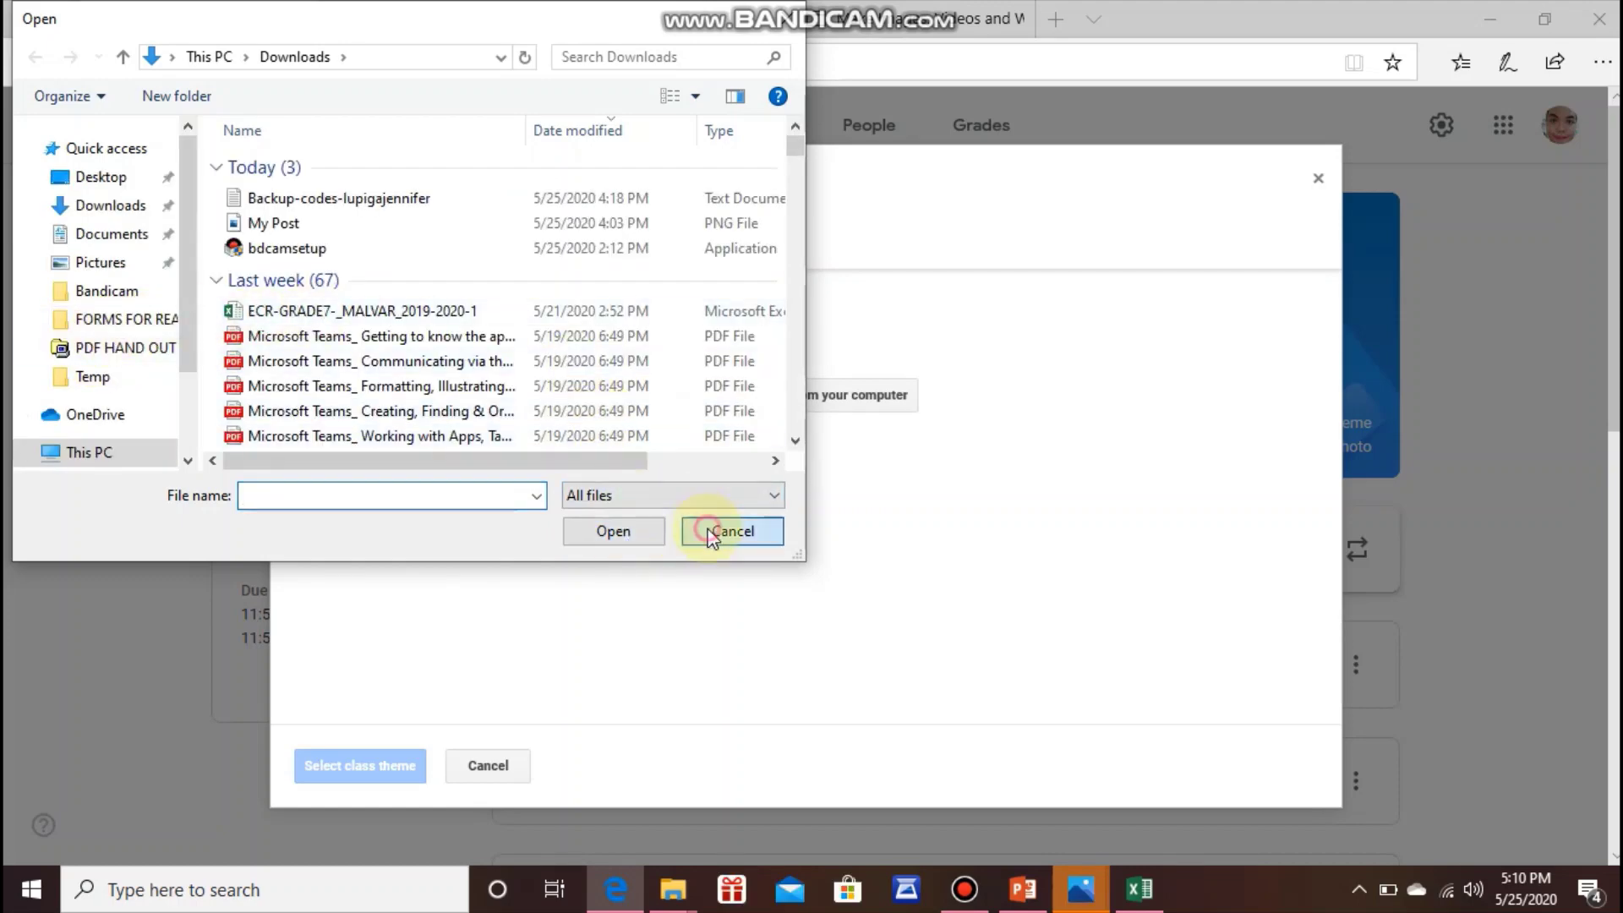
{"action": "left_click", "coordinate": [504, 764]}
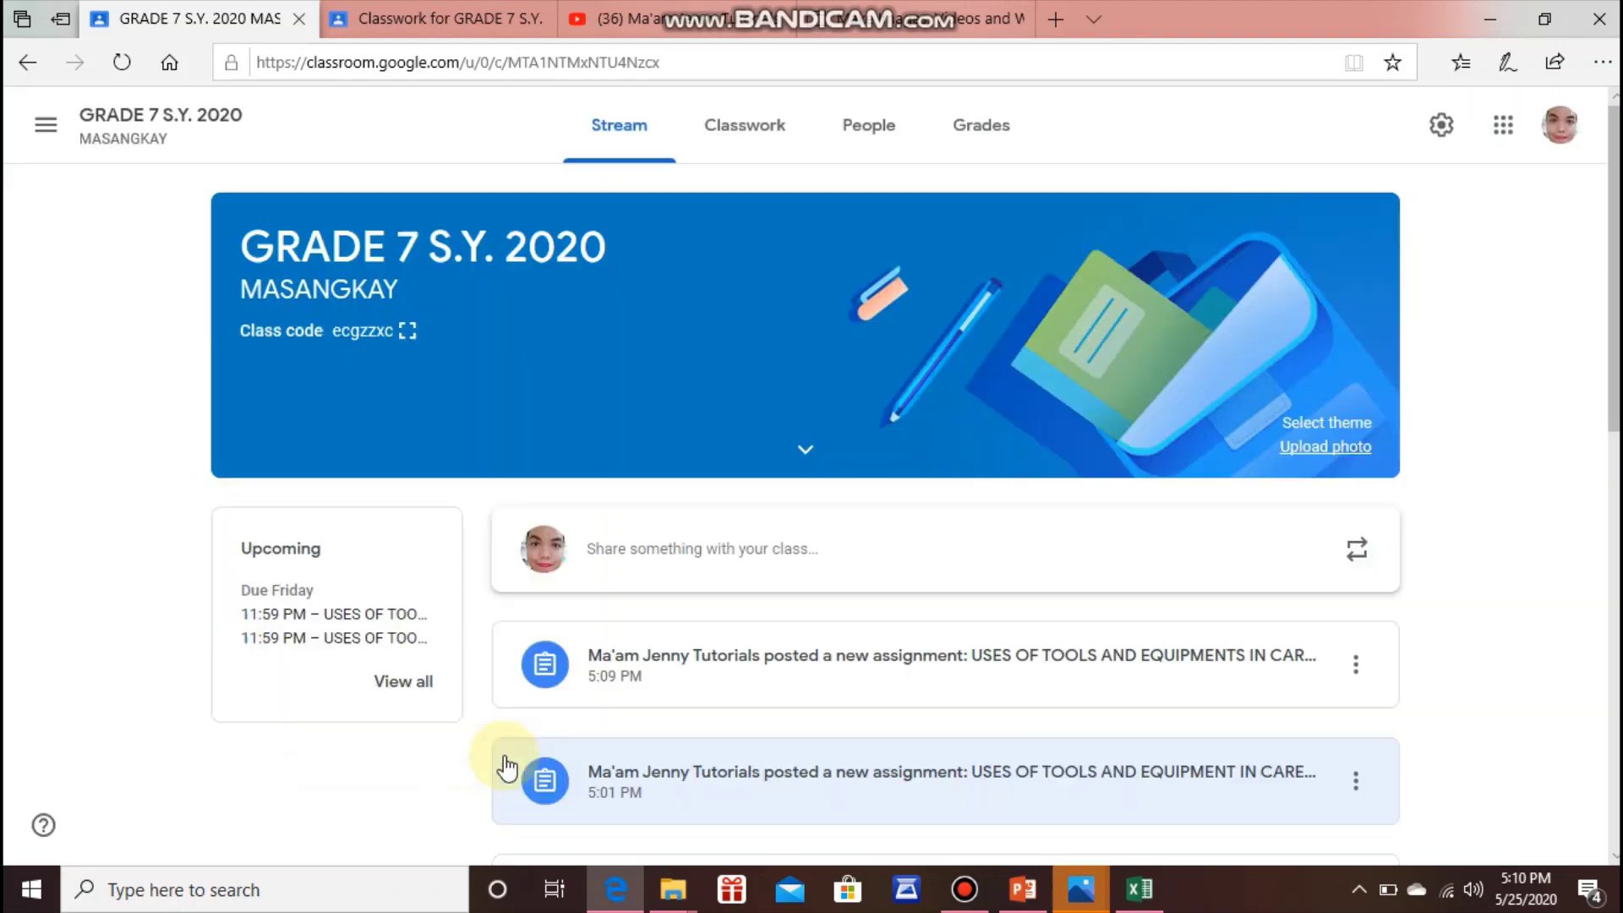
- View all of the class's assignments awaiting review and return to the overview of classes
{"action": "left_click", "coordinate": [385, 686]}
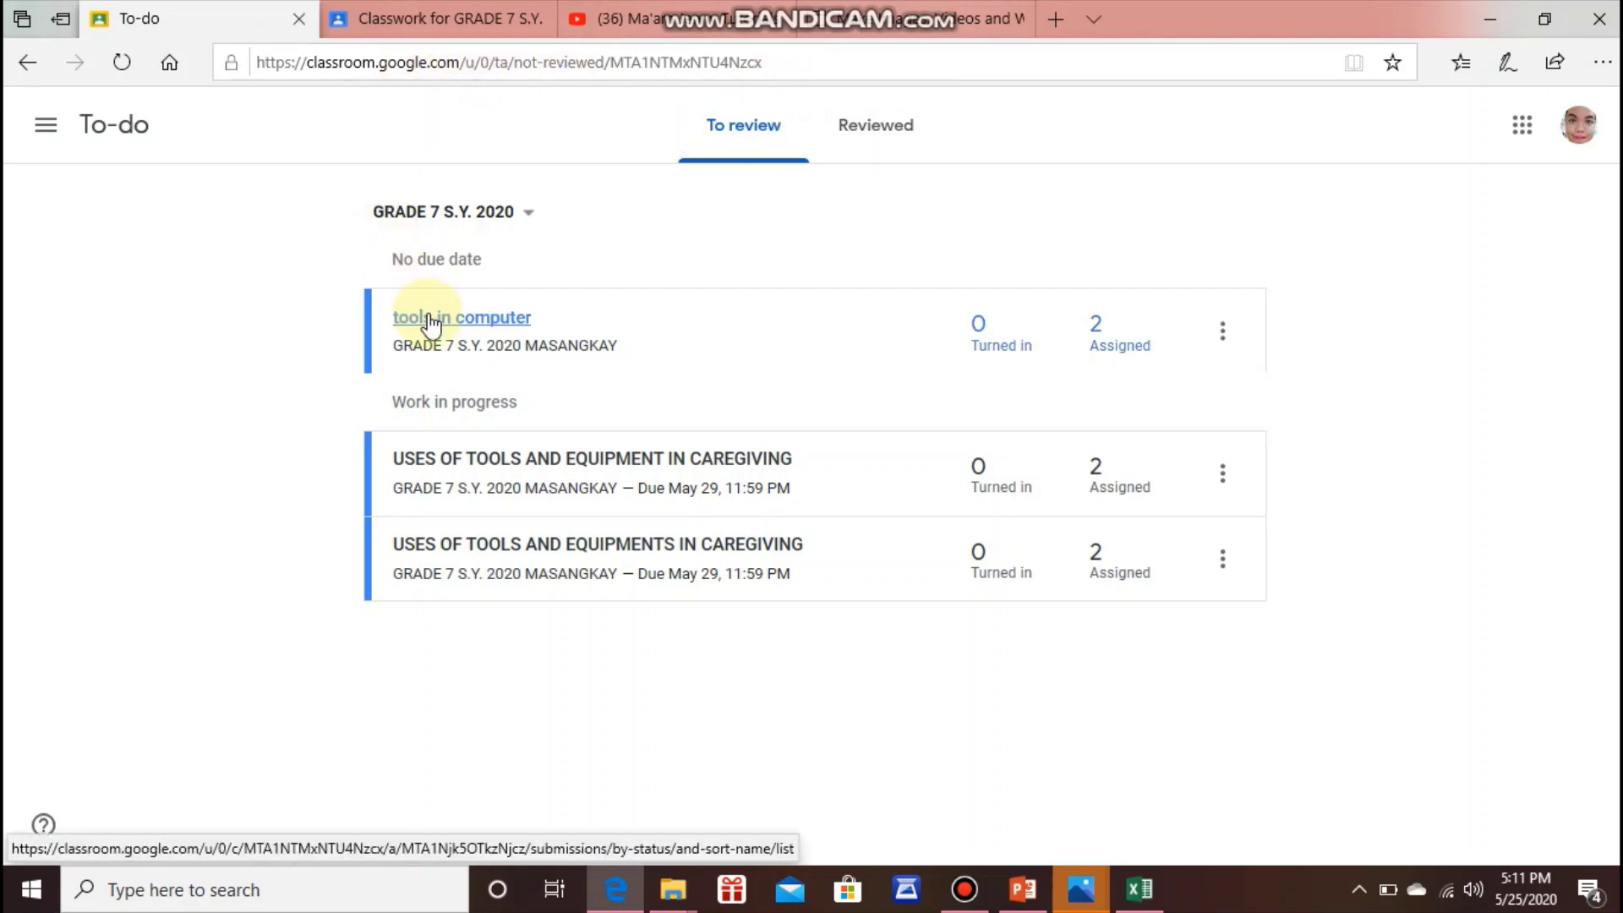
{"action": "left_click", "coordinate": [45, 125]}
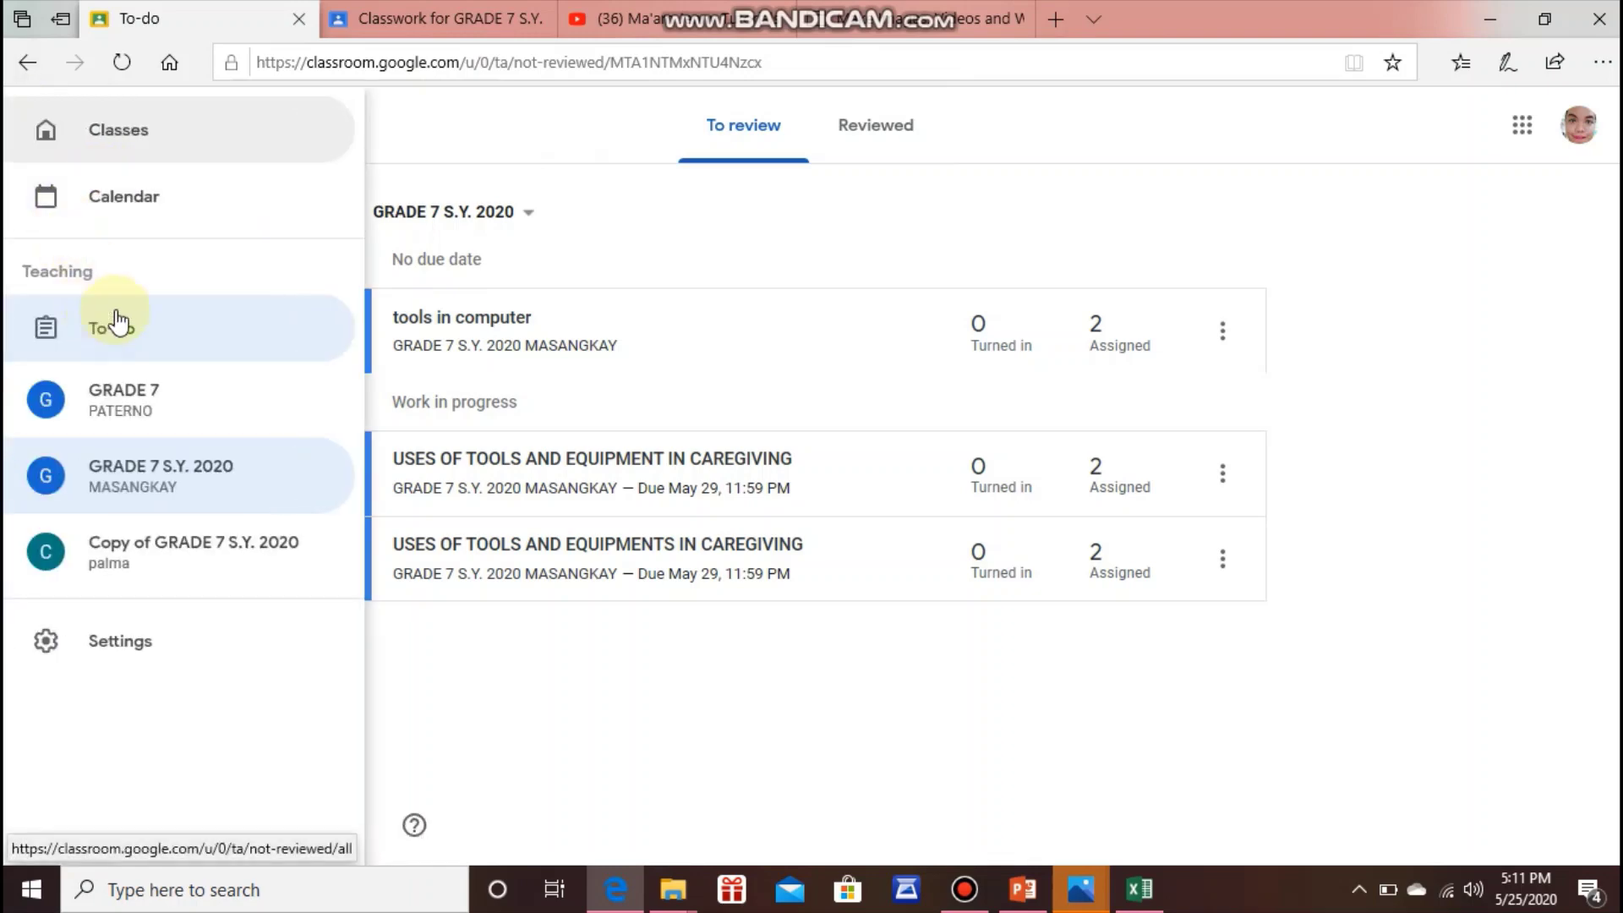
{"action": "left_click", "coordinate": [139, 145]}
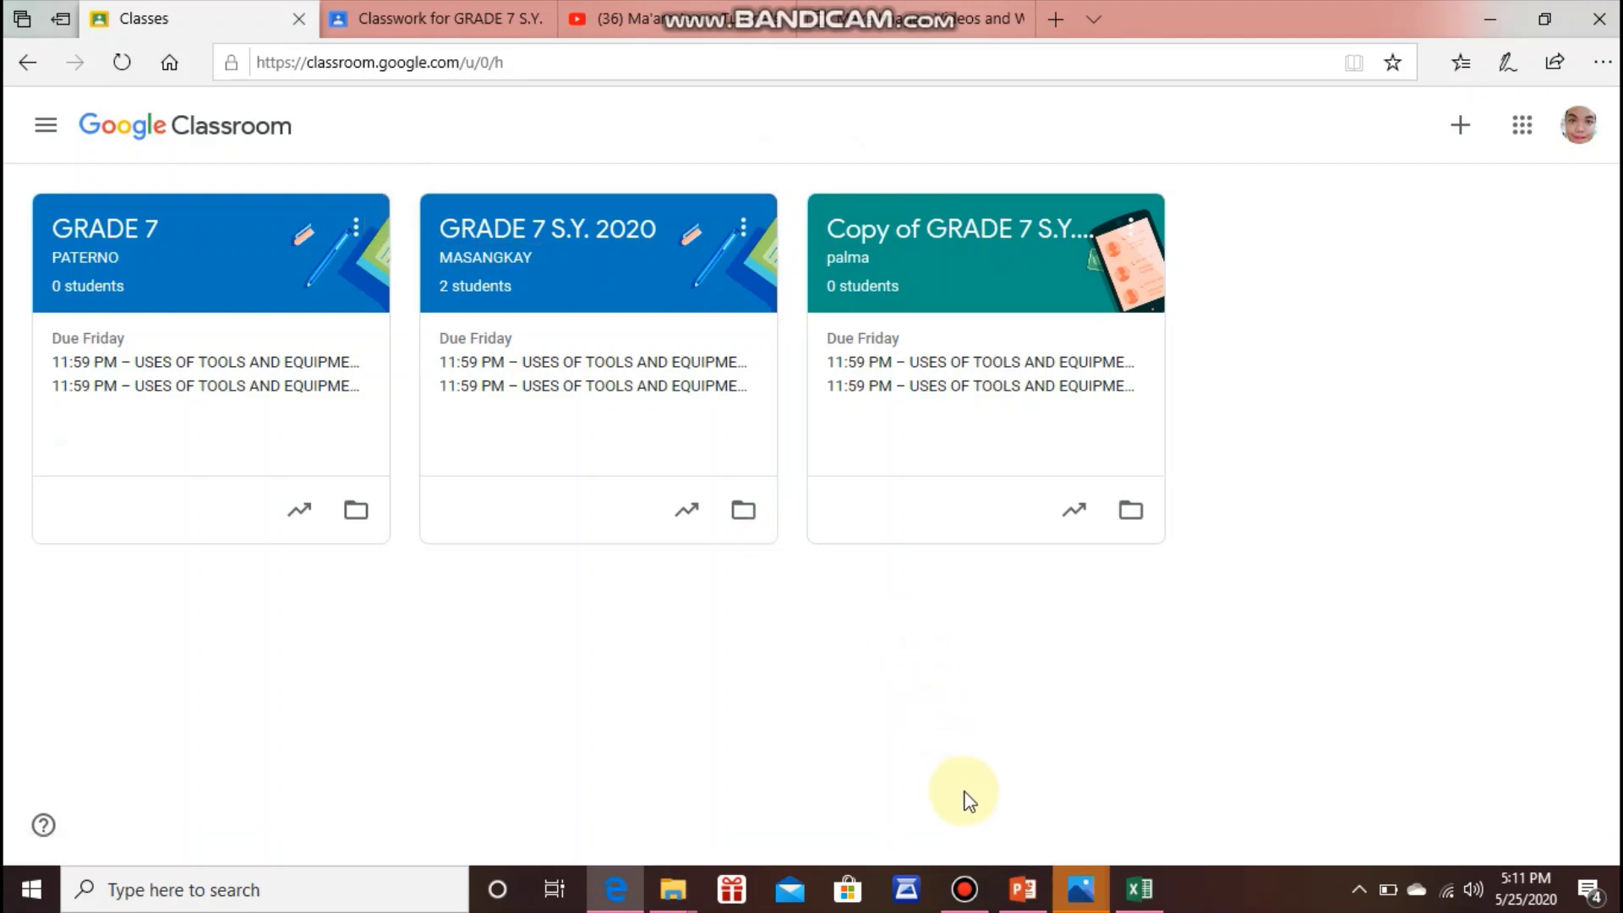
- Switch to YouTube to view the tutorial channel's page
{"action": "left_click", "coordinate": [701, 17]}
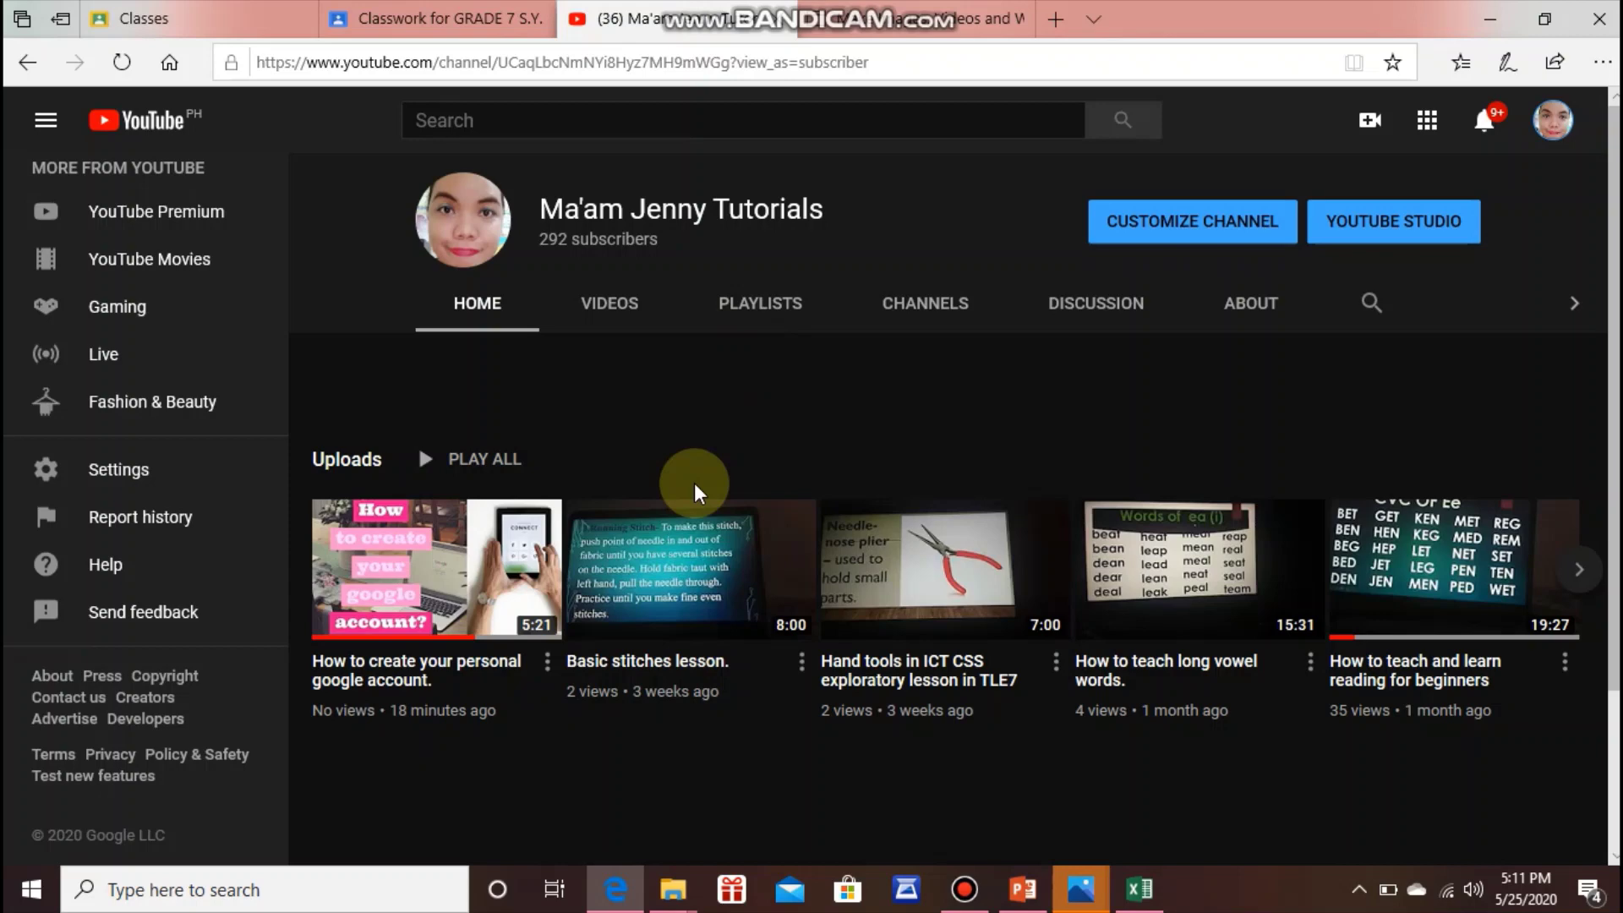
{"action": "left_click", "coordinate": [964, 889]}
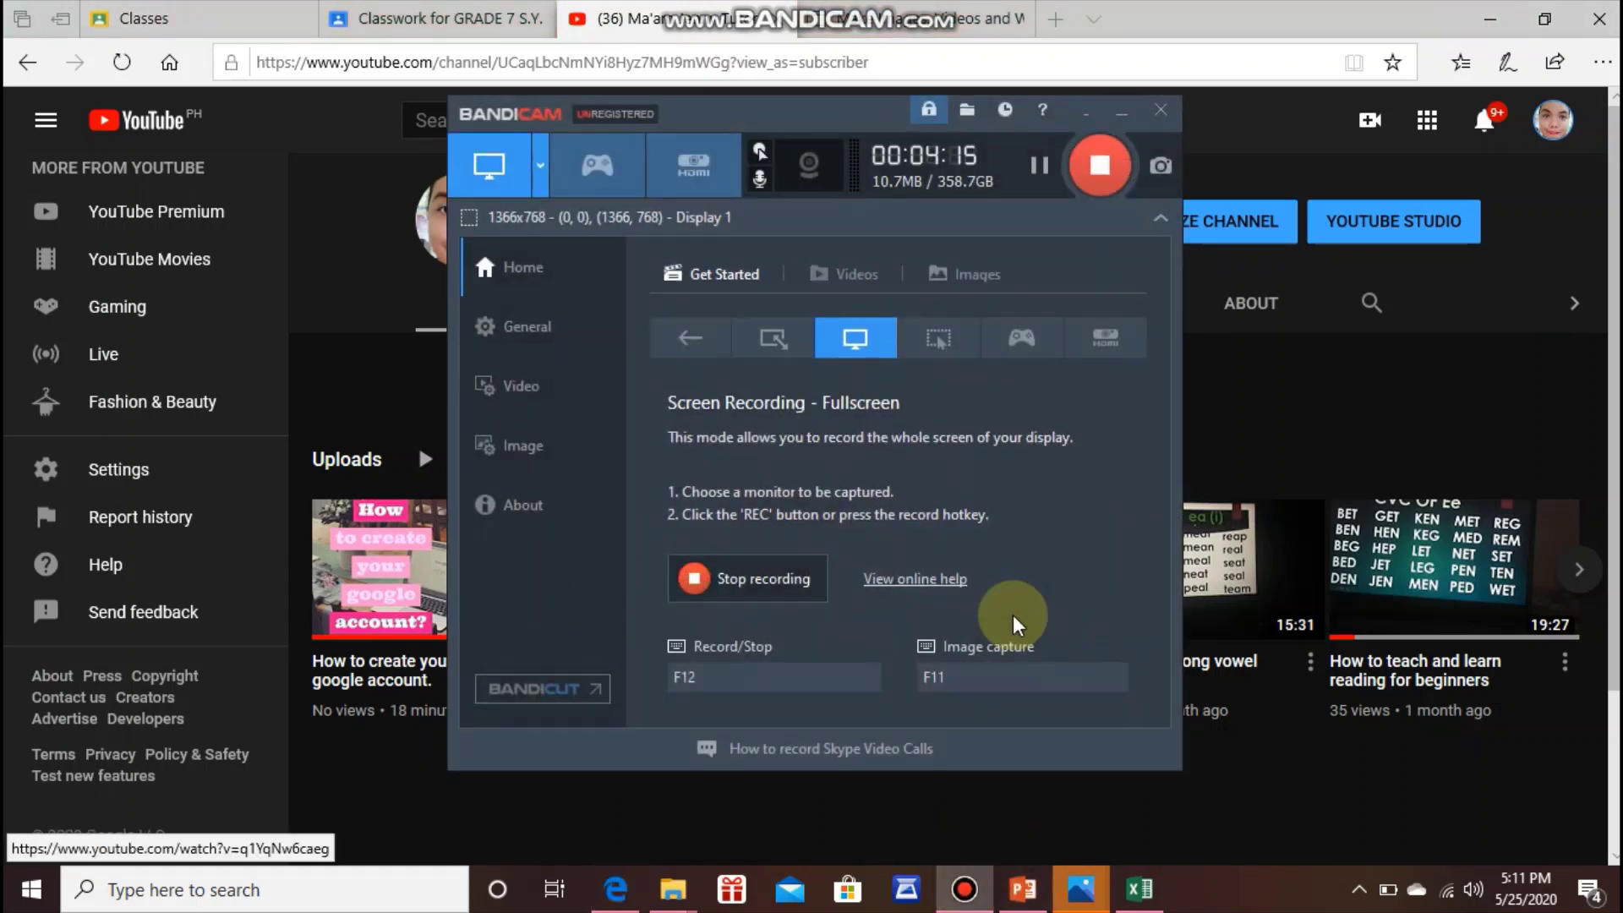